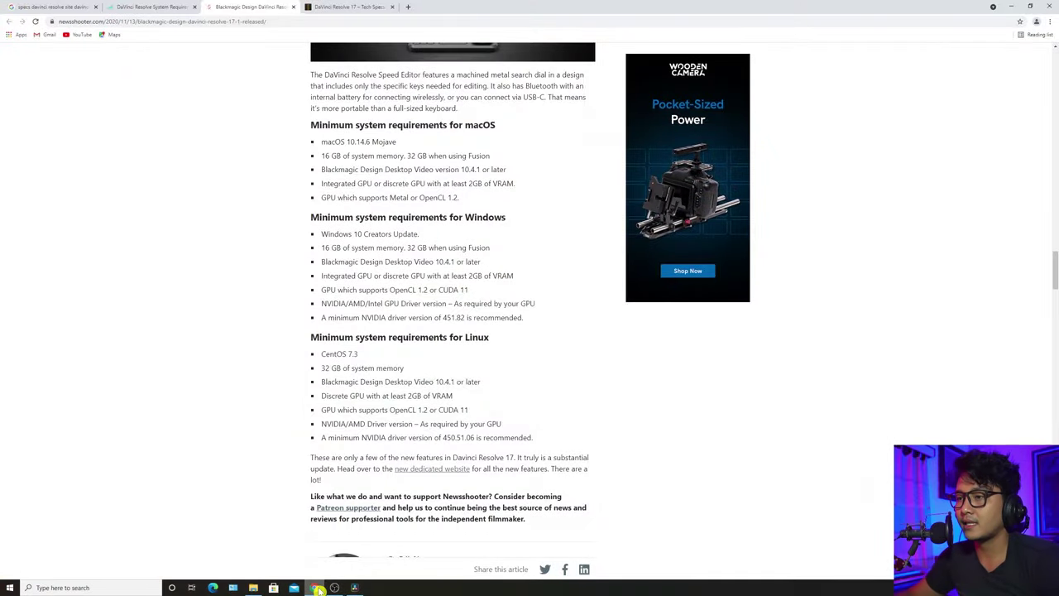
left_click(146, 6)
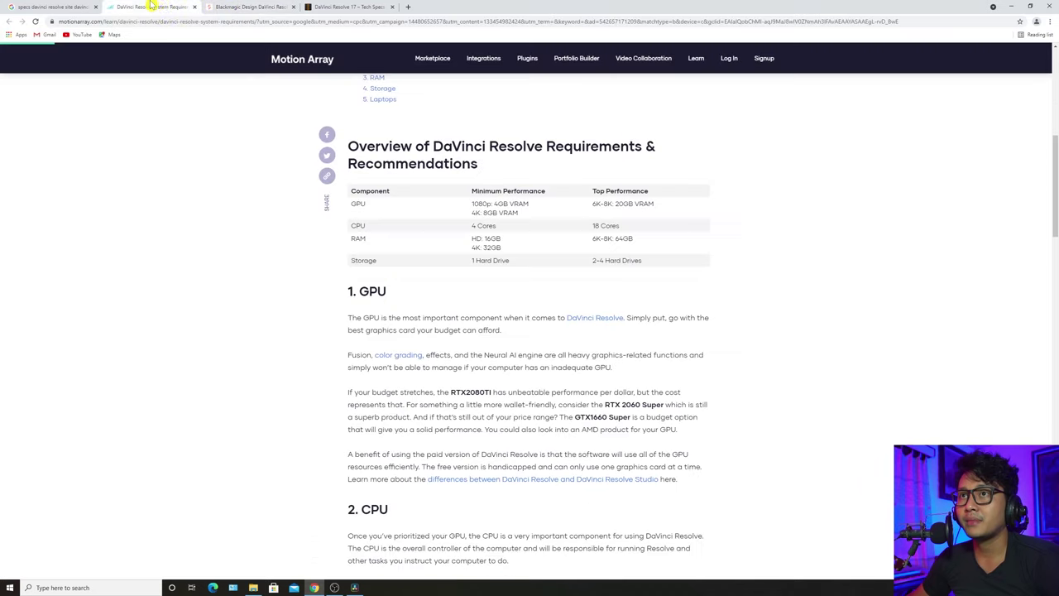
left_click(240, 7)
left_click(142, 7)
left_click(249, 7)
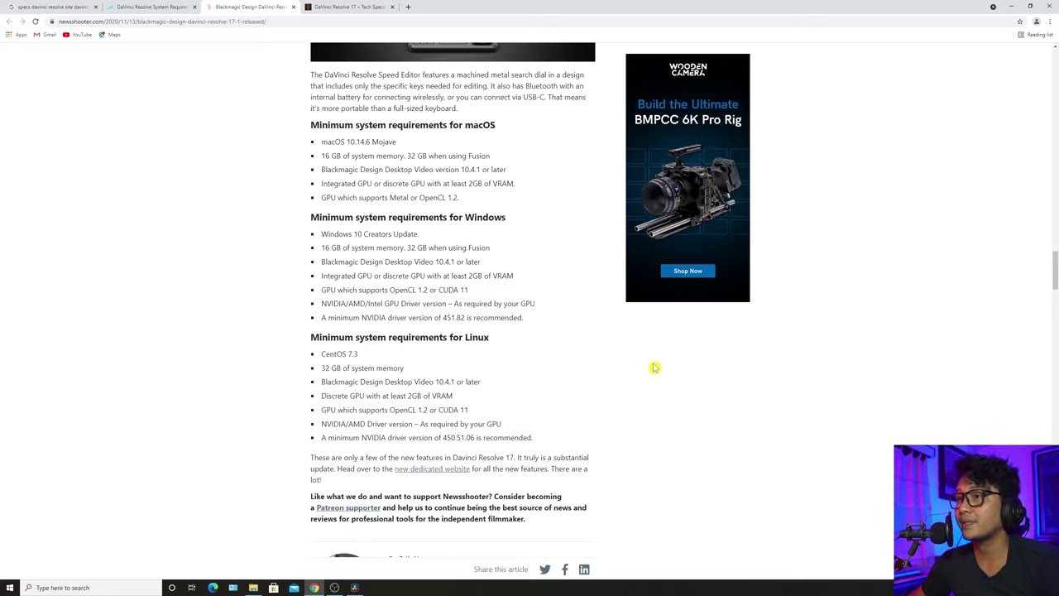
left_click(158, 6)
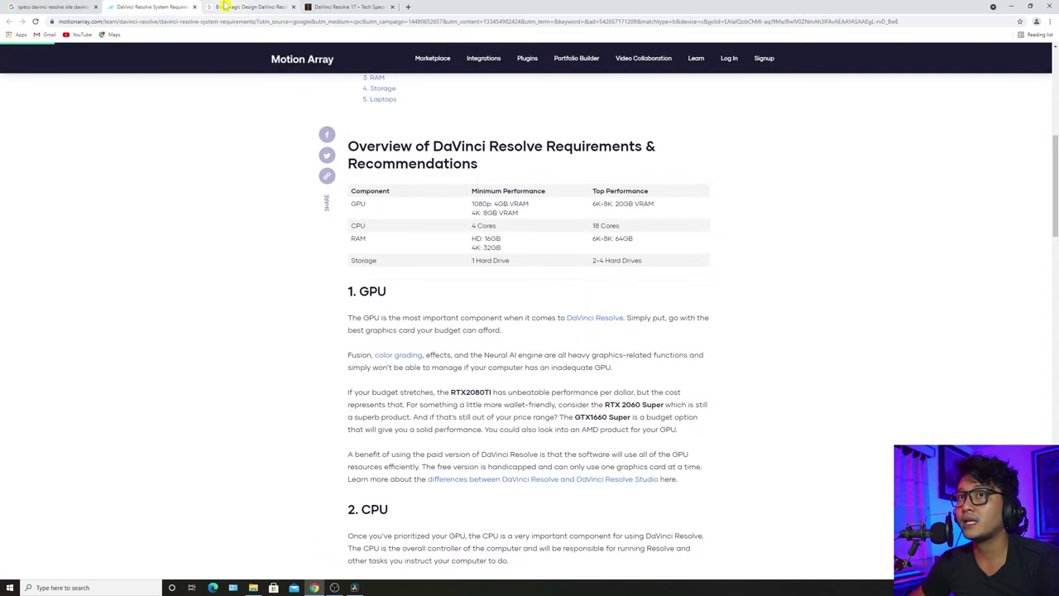
left_click(248, 8)
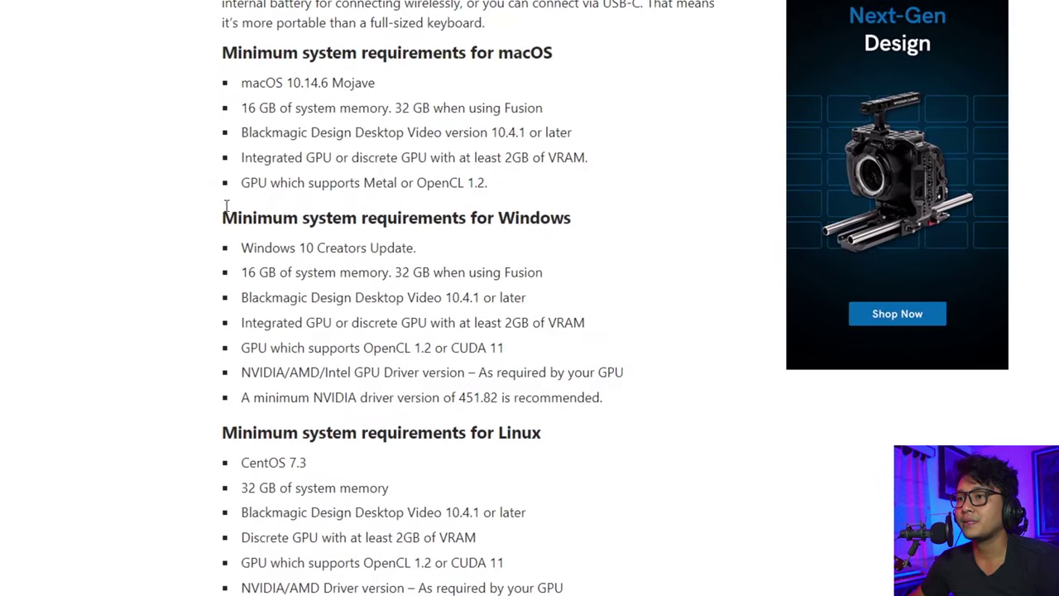
left_click_drag(221, 57, 631, 66)
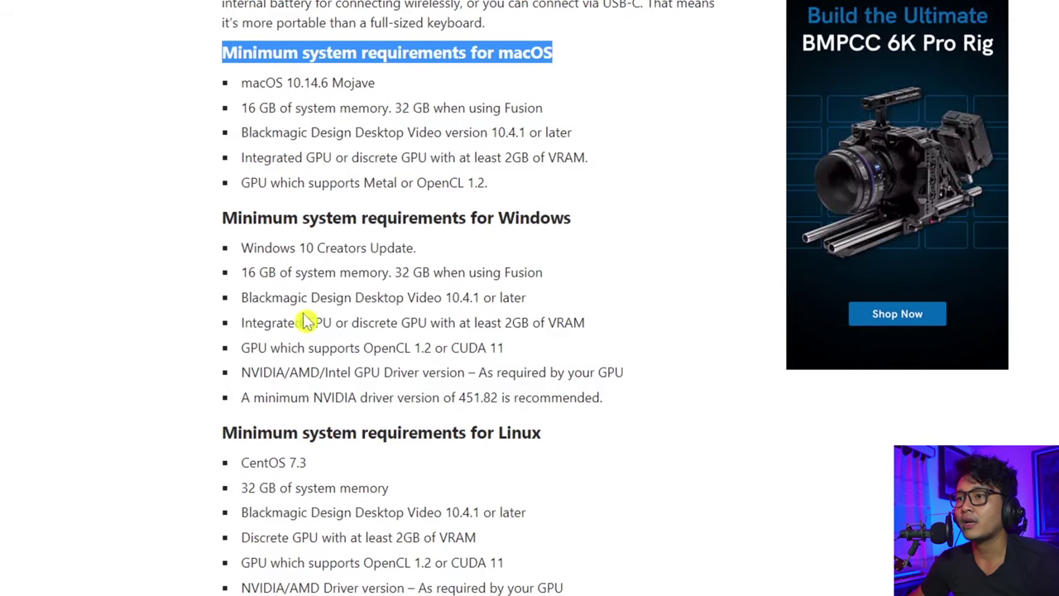
left_click(648, 265)
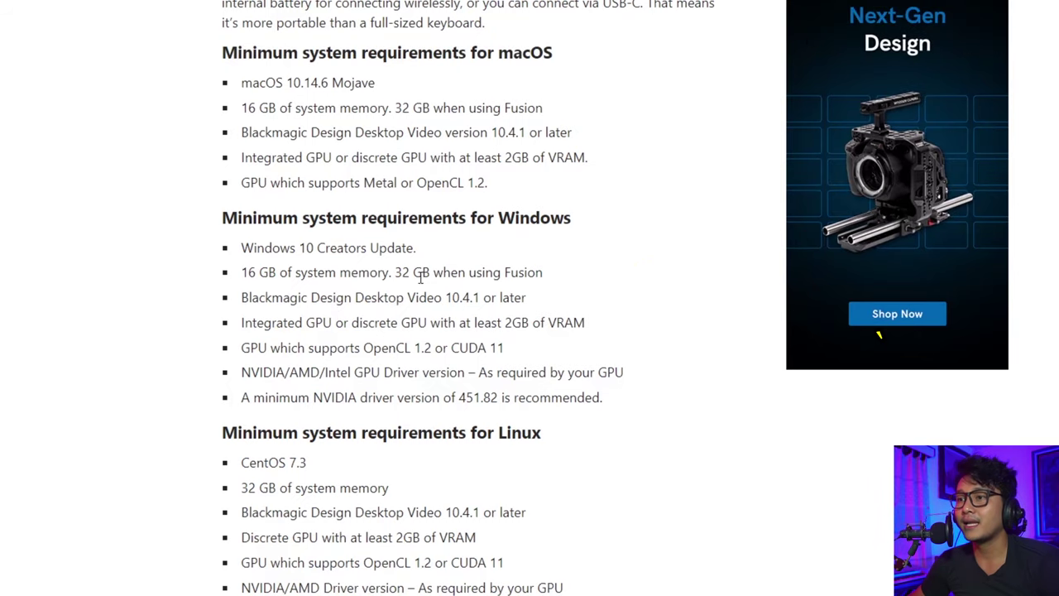
left_click_drag(242, 272, 497, 272)
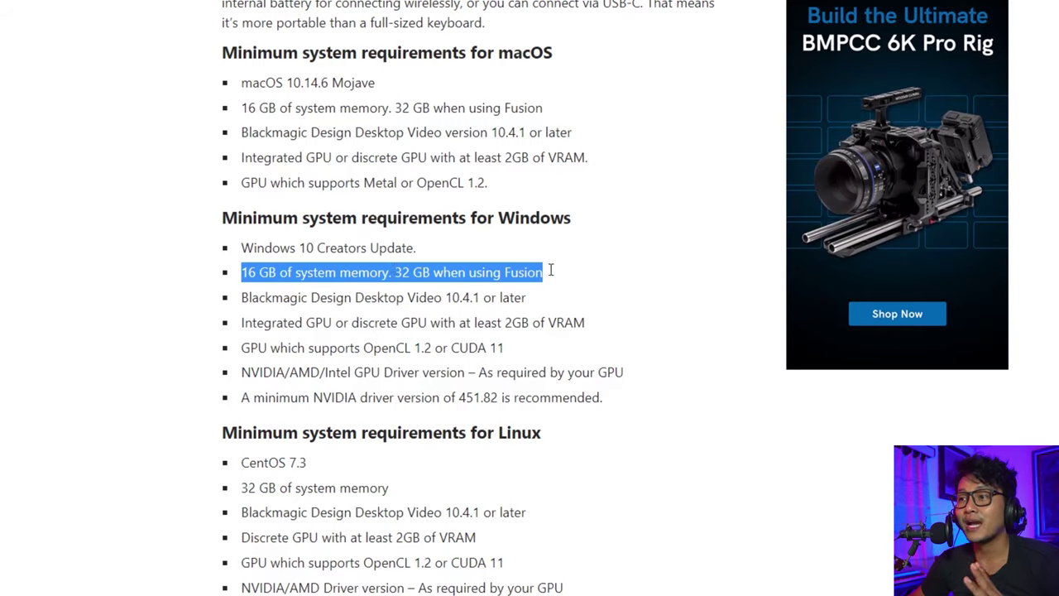
left_click(443, 271)
left_click_drag(397, 275, 531, 271)
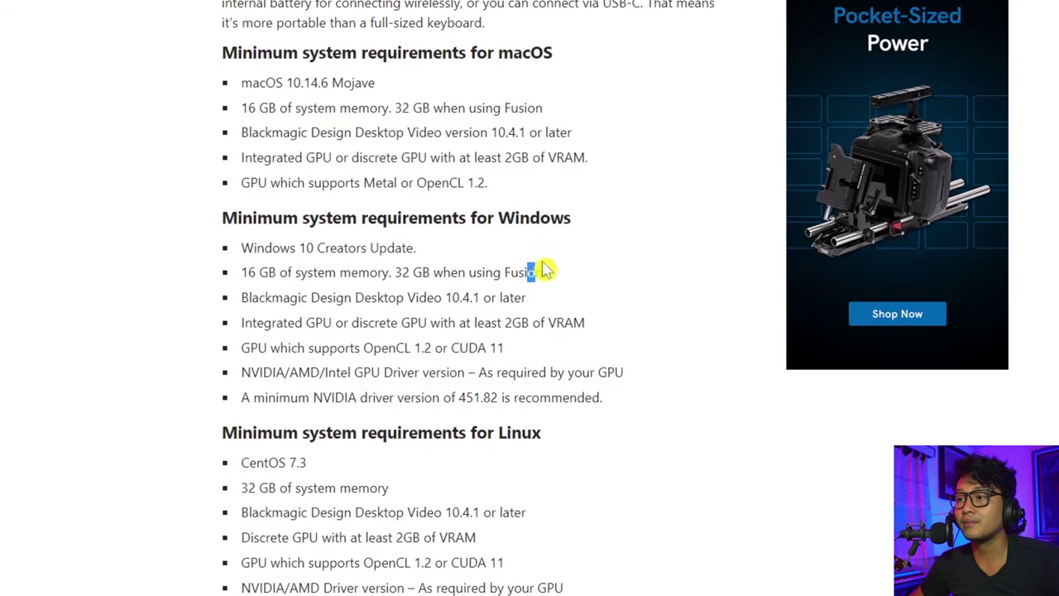
left_click(551, 295)
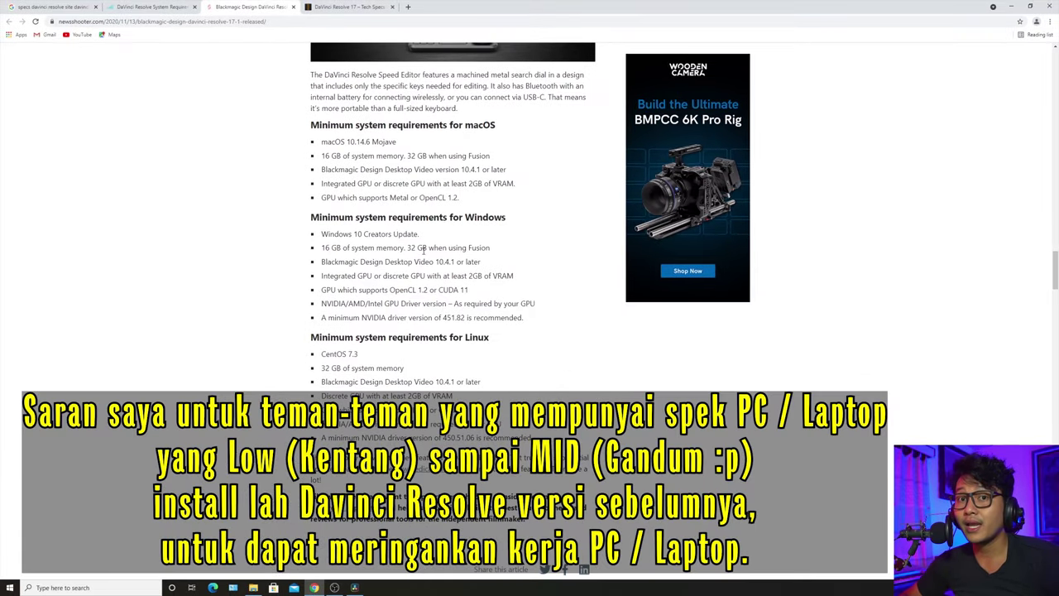
Google 'davinci resolve' in a new tab and open Blackmagic's DaVinci Resolve 17 page.
key("ctrl+t")
left_click(507, 173)
type("dav")
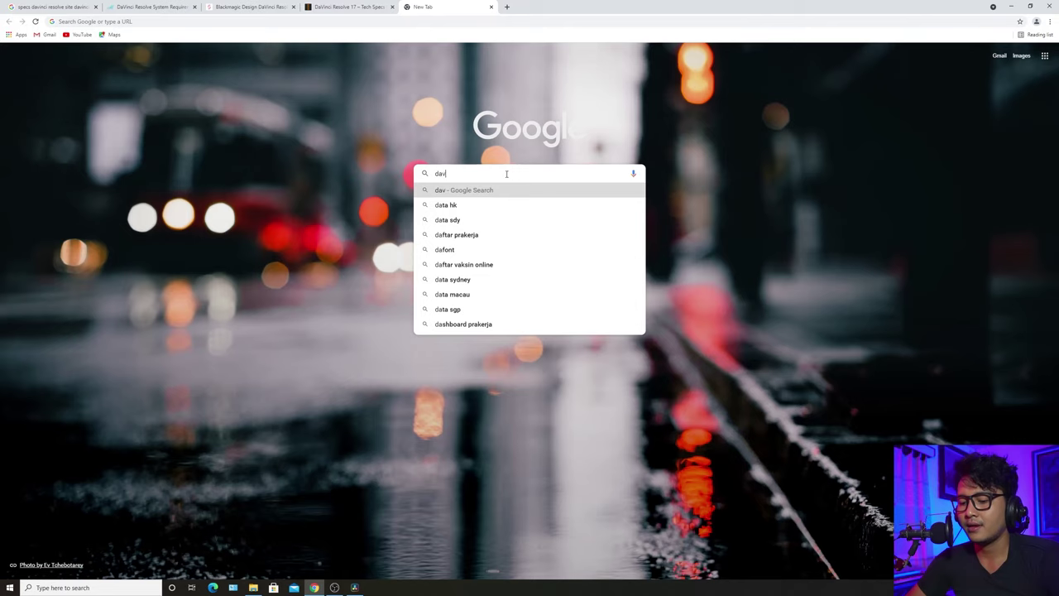
type("inc")
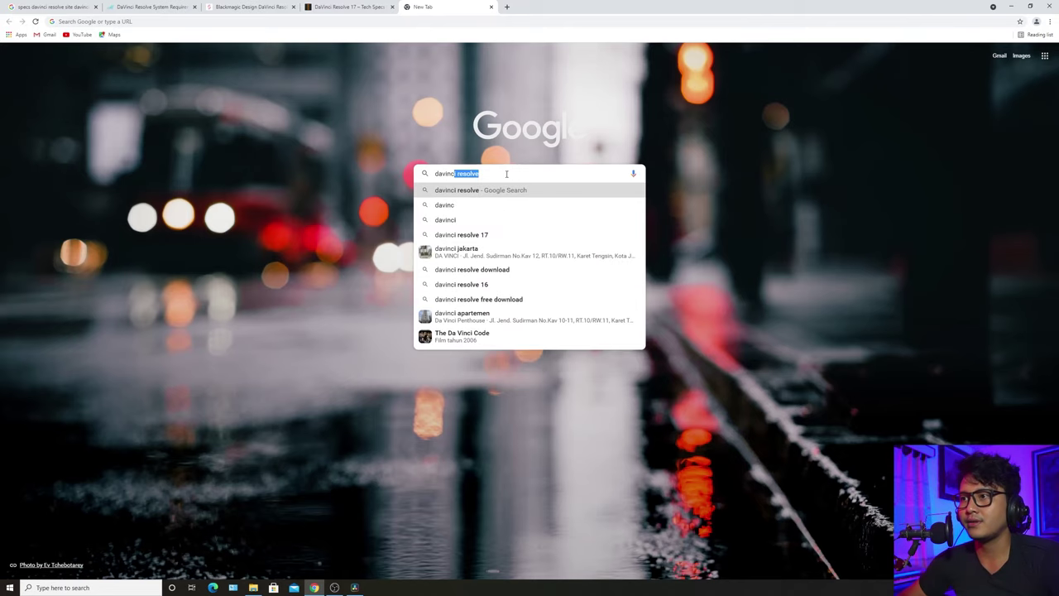
type("i")
key("Return")
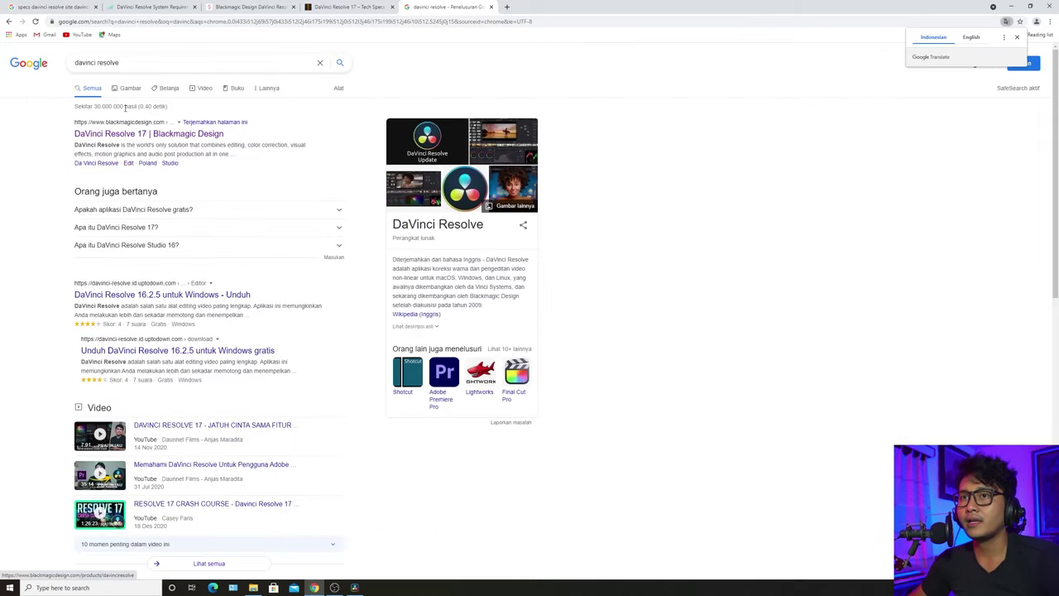
left_click(148, 133)
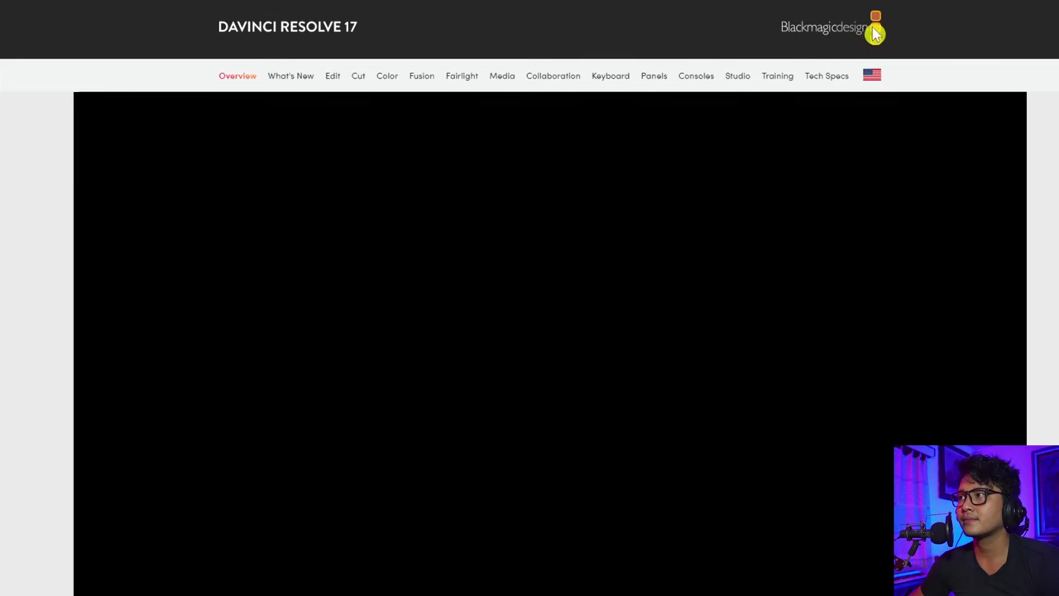
Go from the Blackmagic home page to the Support Center.
left_click(875, 33)
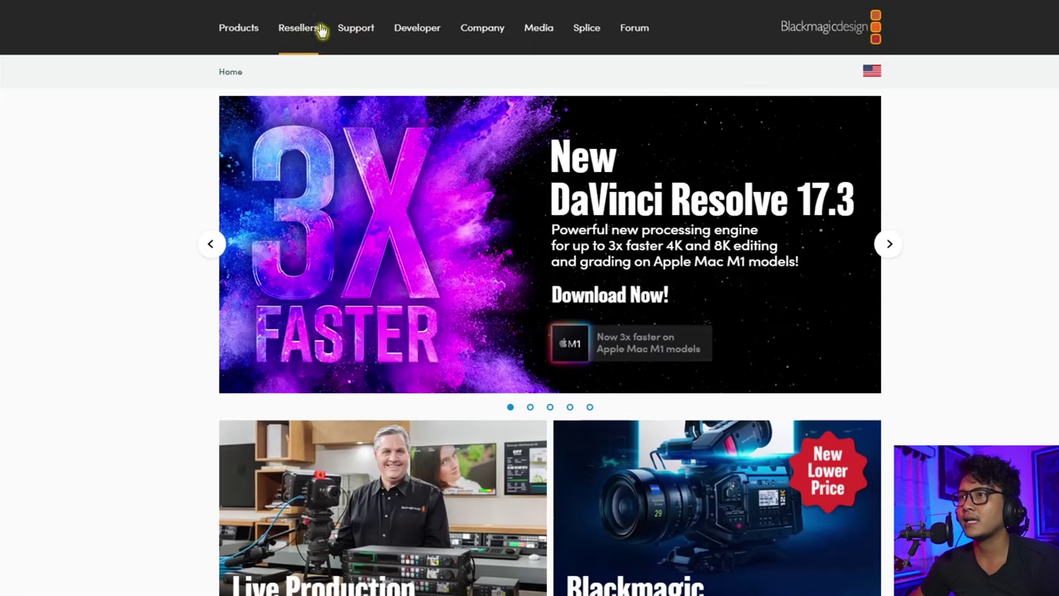
left_click(366, 34)
scroll(352, 360, "down", 3)
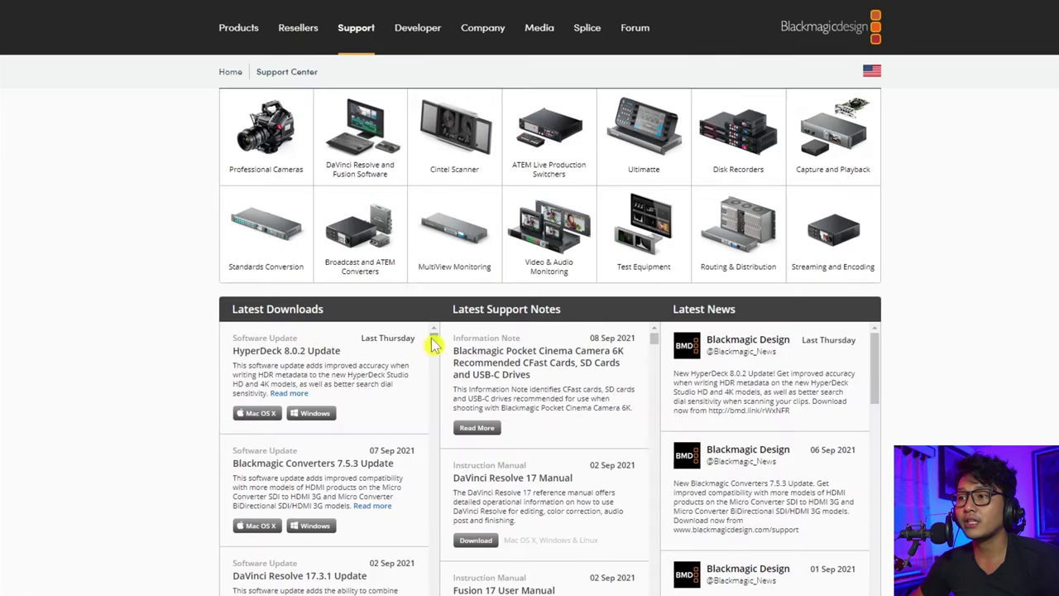
scroll(435, 346, "down", 5)
Scroll Latest Downloads to DaVinci Resolve 14.3.1 and highlight its 06 Jul 2018 date.
scroll(433, 339, "up", 5)
scroll(341, 413, "down", 3)
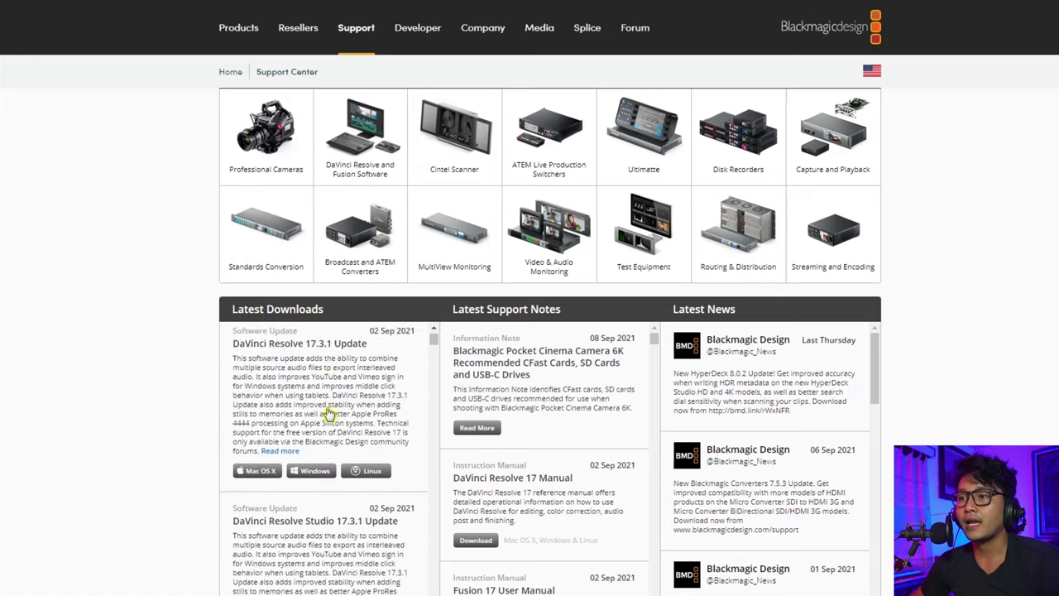
scroll(371, 379, "up", 3)
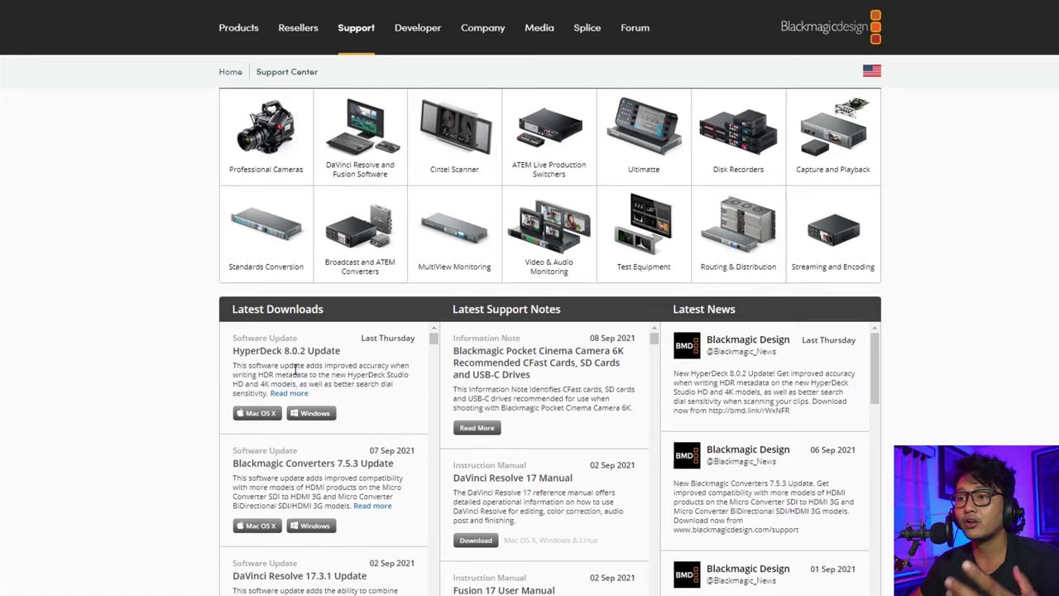
scroll(437, 354, "down", 5)
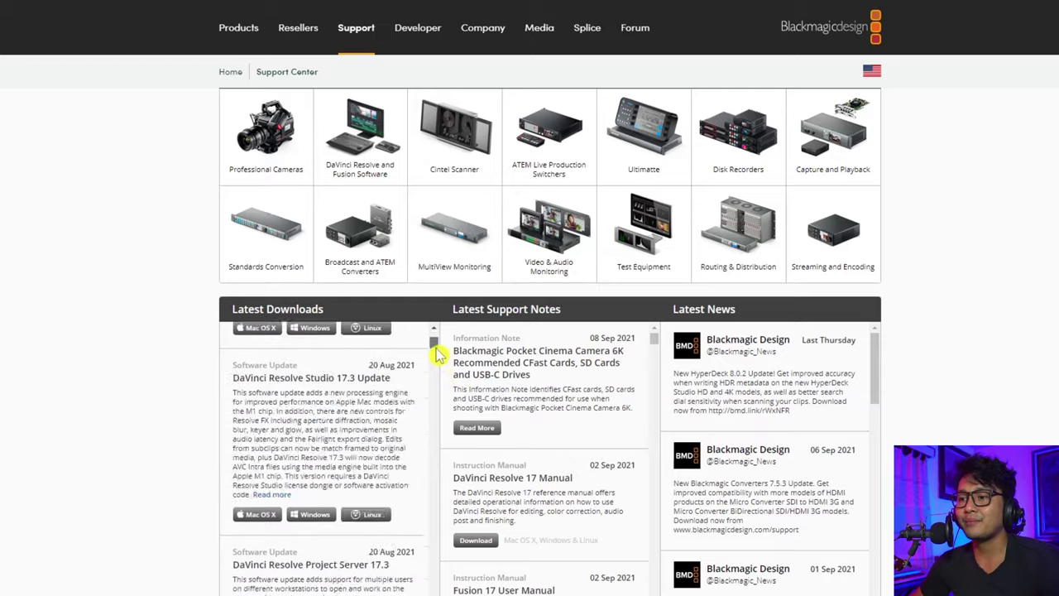
scroll(437, 361, "down", 3)
left_click_drag(437, 361, 431, 513)
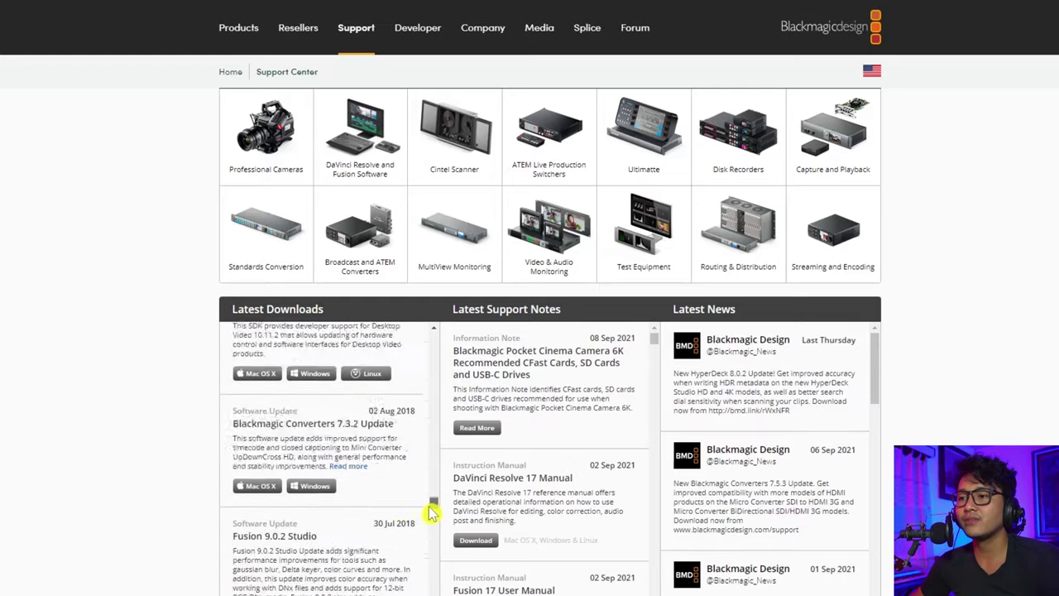
scroll(365, 513, "down", 10)
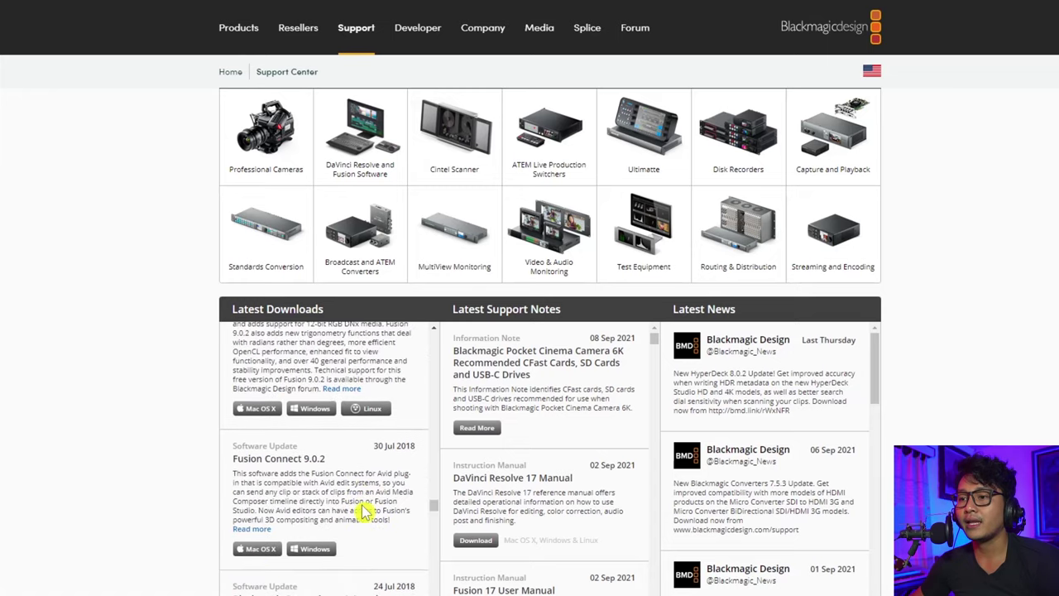
scroll(365, 513, "down", 10)
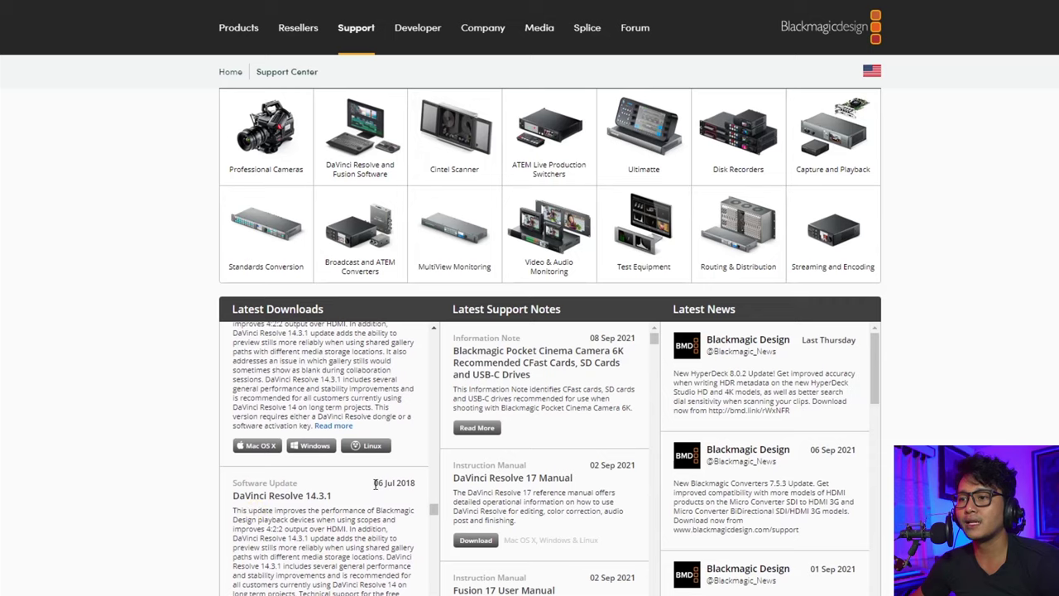
left_click_drag(375, 485, 407, 487)
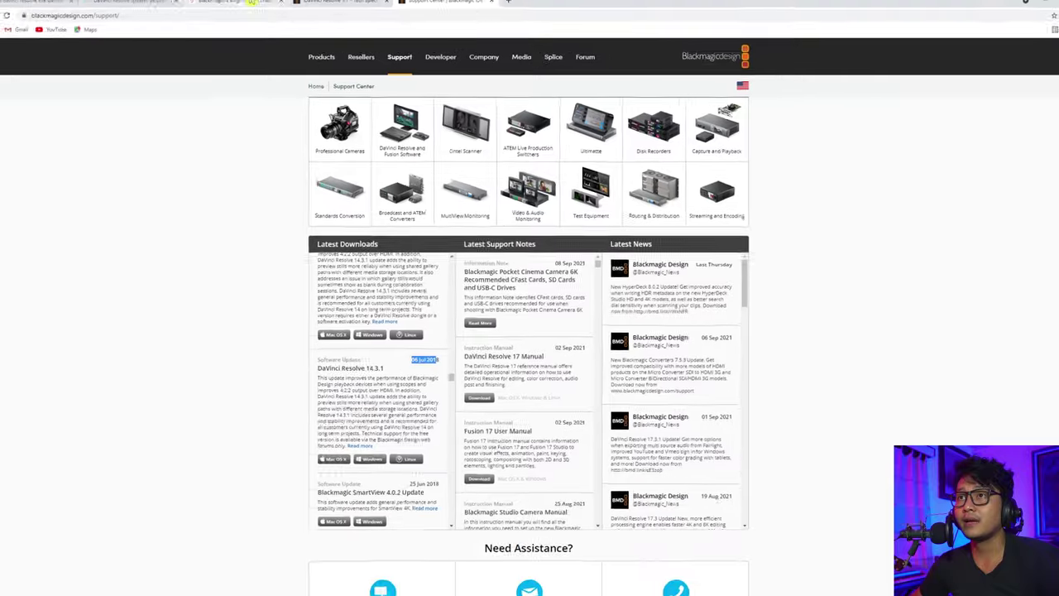
Back on the Newsshooter article, highlight the GPU requirements, ending on the 2GB VRAM figure.
left_click(251, 3)
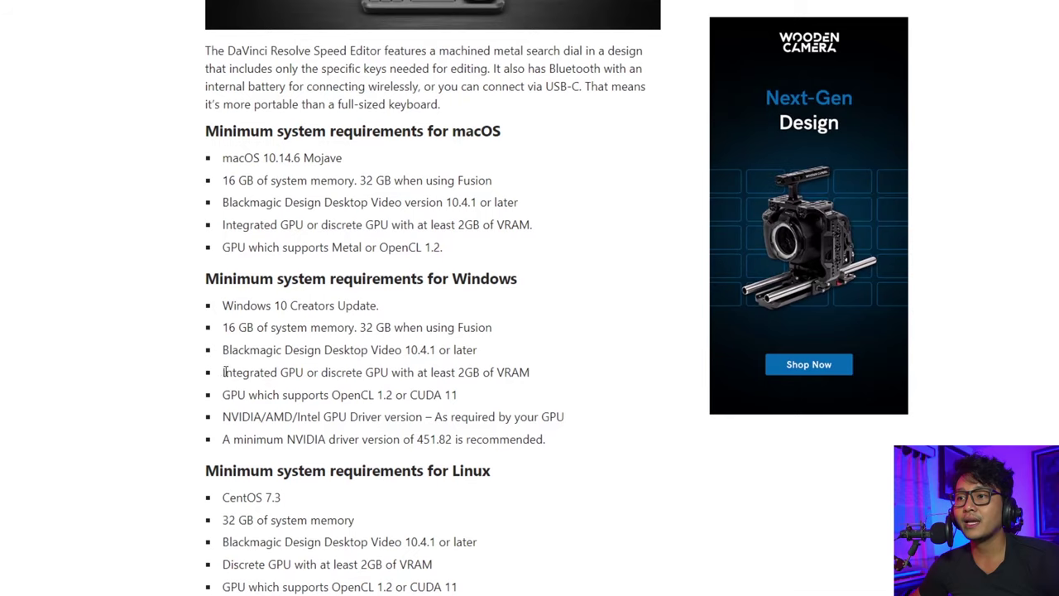
left_click_drag(223, 372, 394, 372)
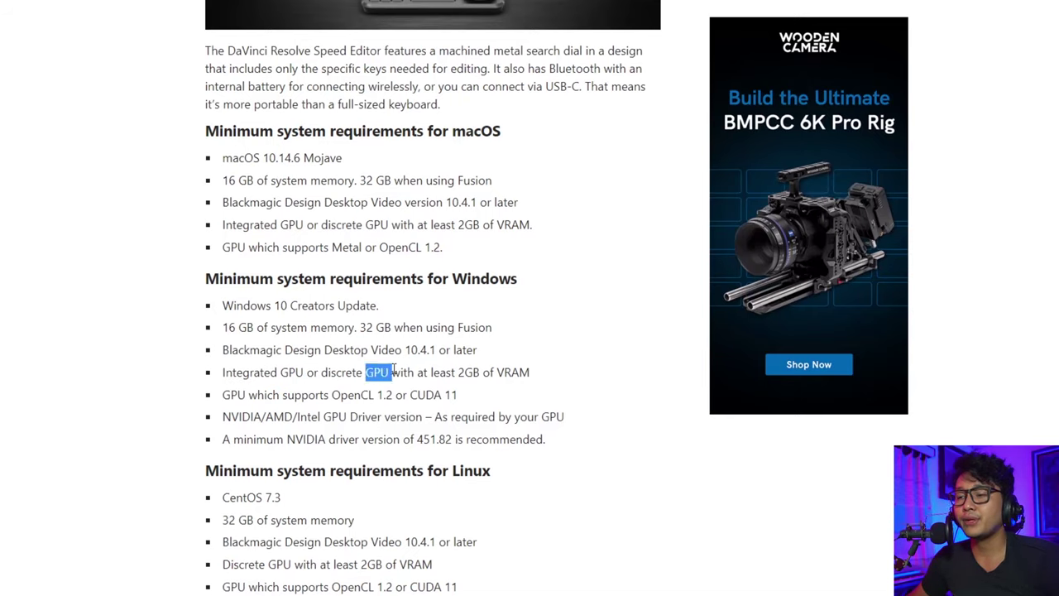
left_click(368, 372)
left_click_drag(377, 373, 529, 373)
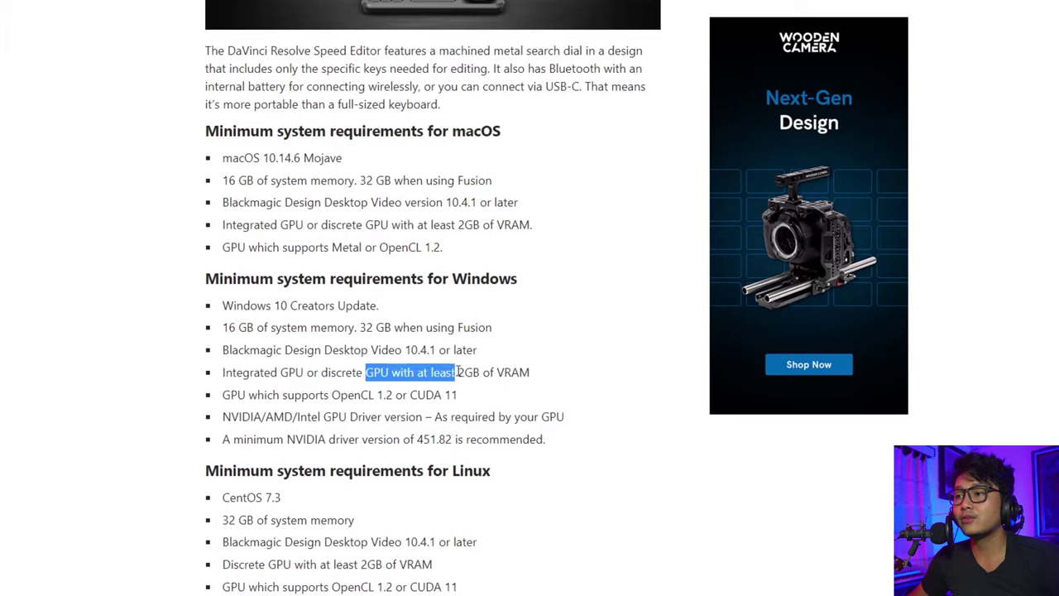
left_click(462, 372)
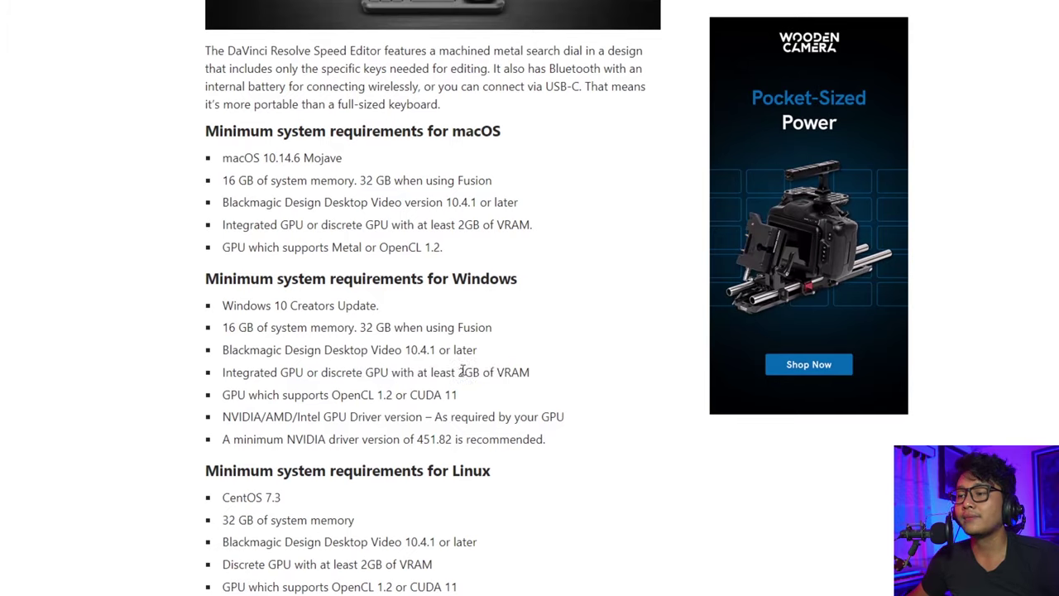
left_click_drag(459, 372, 534, 384)
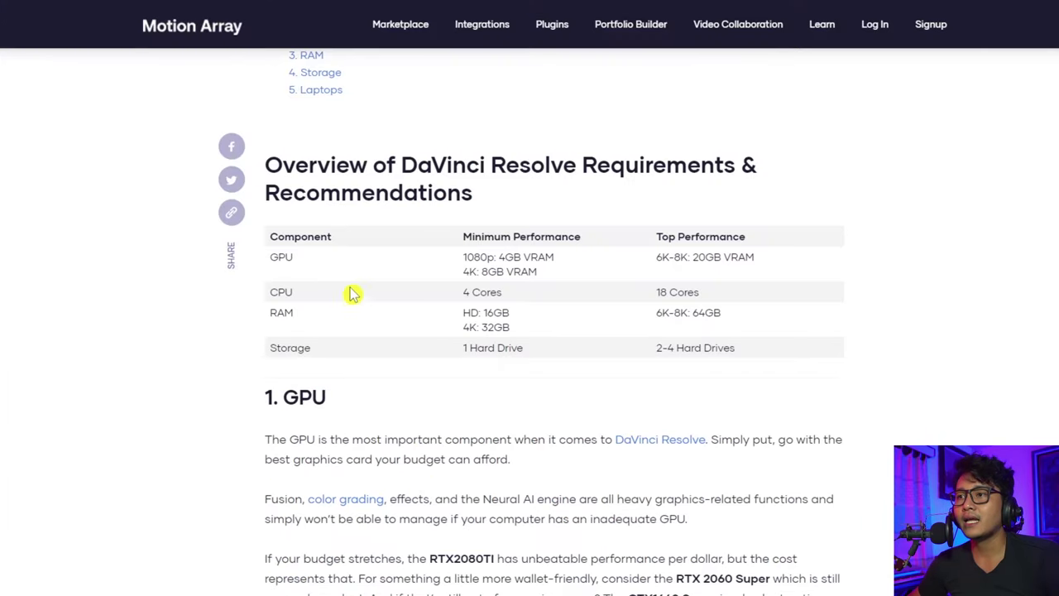
mouse_move(268, 294)
left_mouse_down()
mouse_move(668, 310)
mouse_move(267, 288)
left_mouse_up()
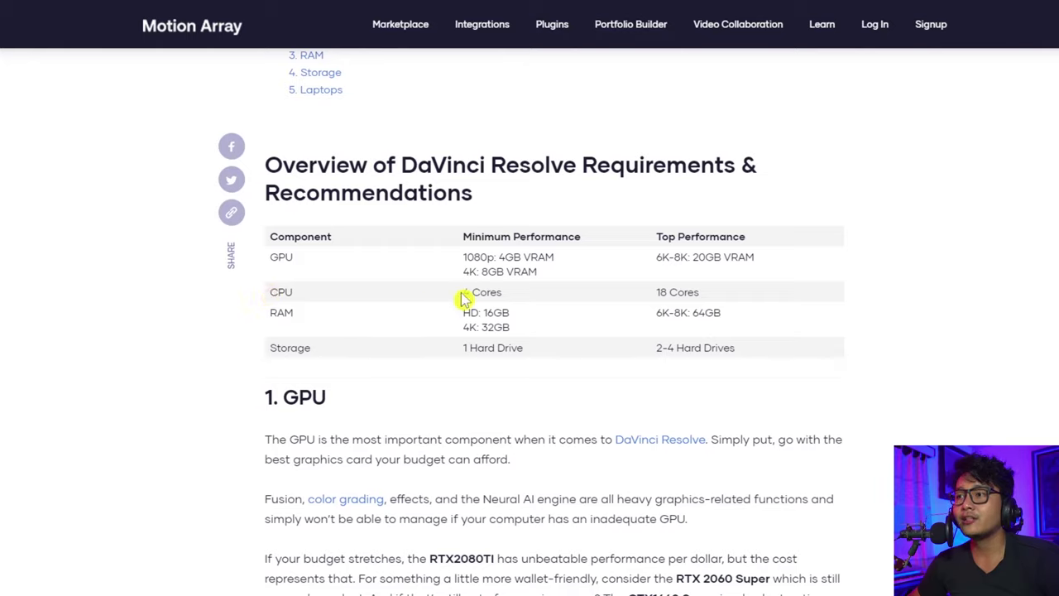
left_click_drag(463, 292, 510, 294)
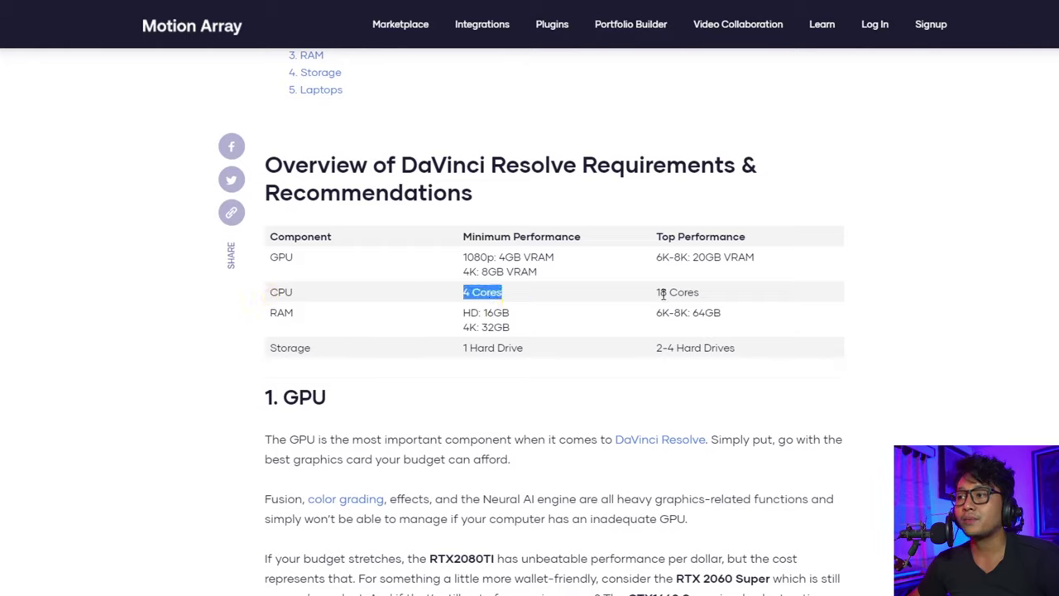
left_click_drag(659, 293, 712, 301)
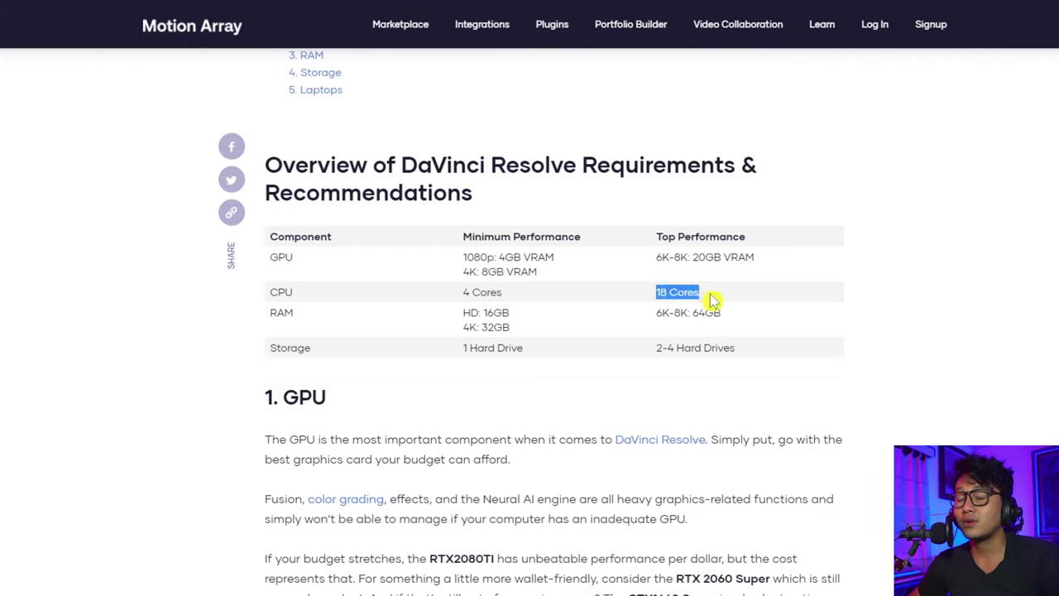
left_click(465, 303)
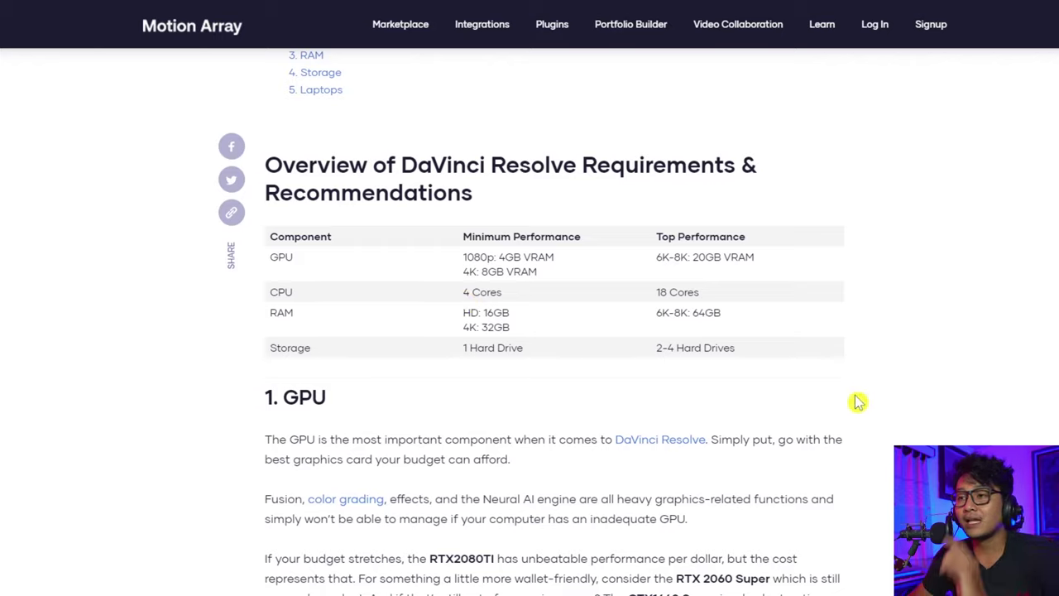
left_click_drag(270, 348, 313, 349)
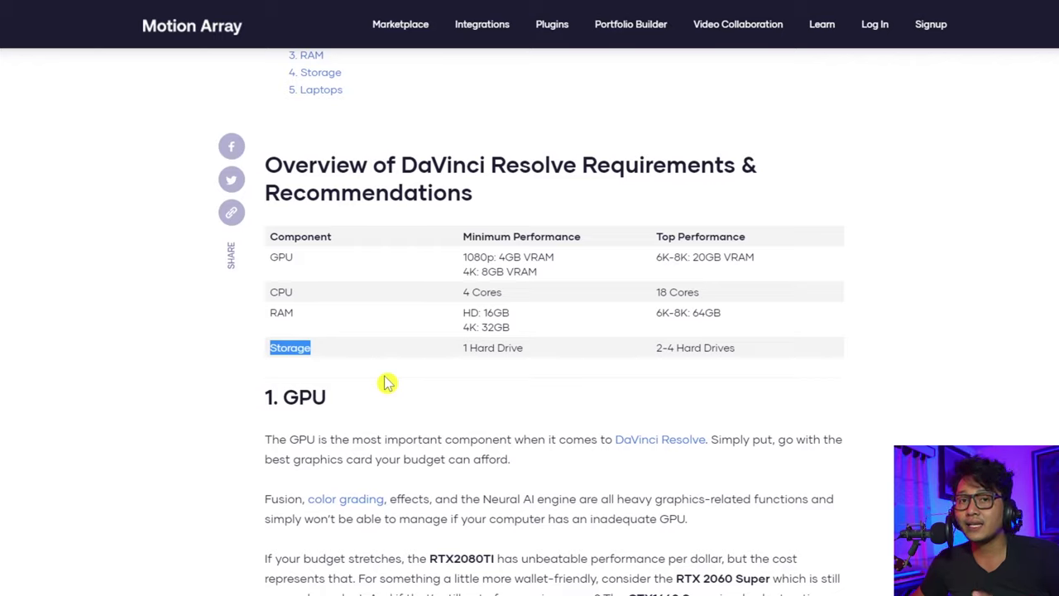
left_click(443, 413)
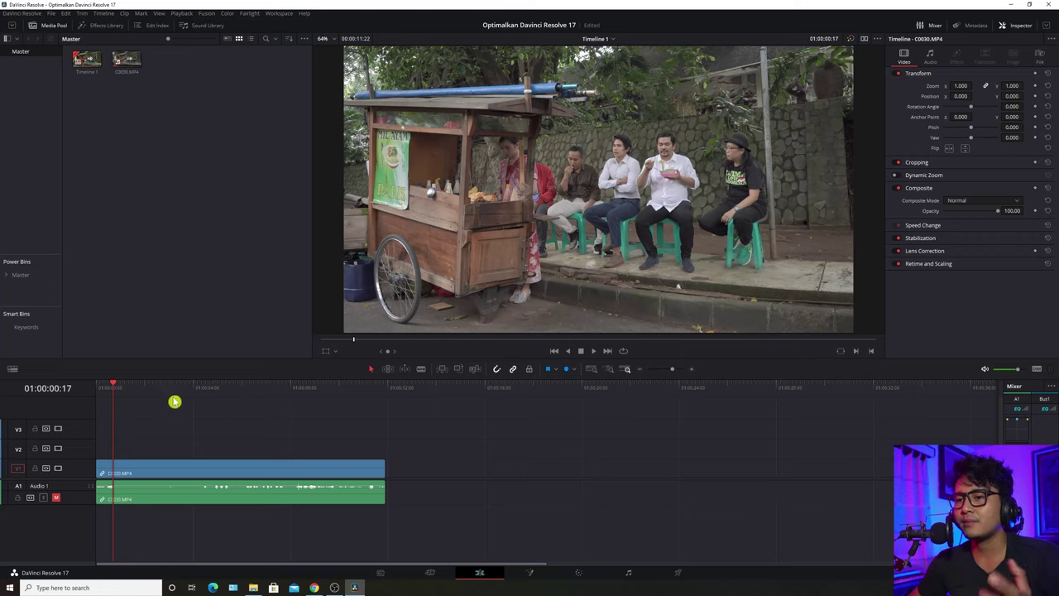
Select C0030.MP4, play it from the start, then park the playhead at 01:00:01:14.
left_click_drag(112, 386, 97, 398)
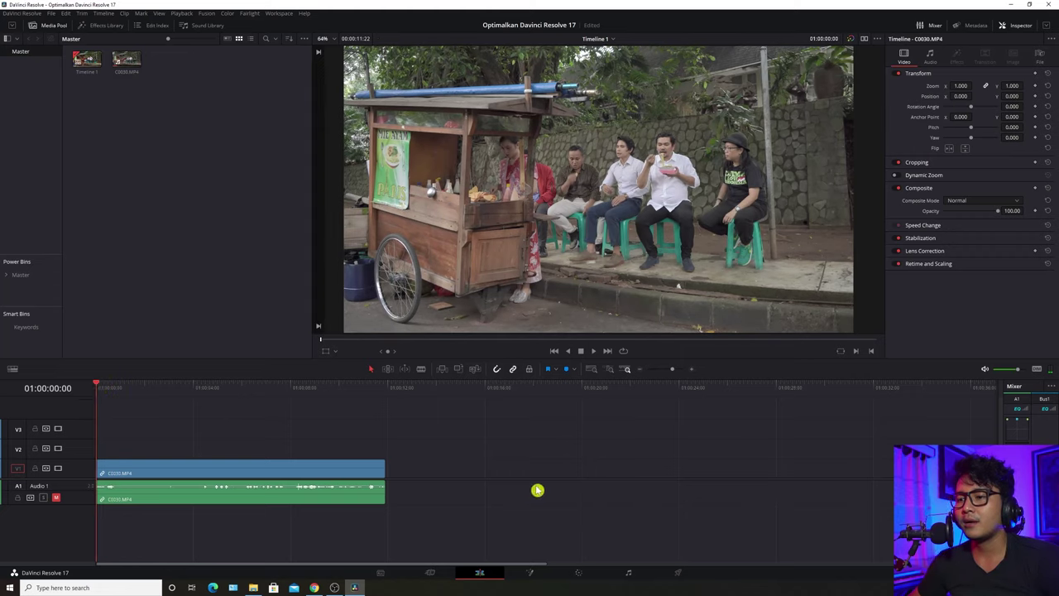
left_click(297, 473)
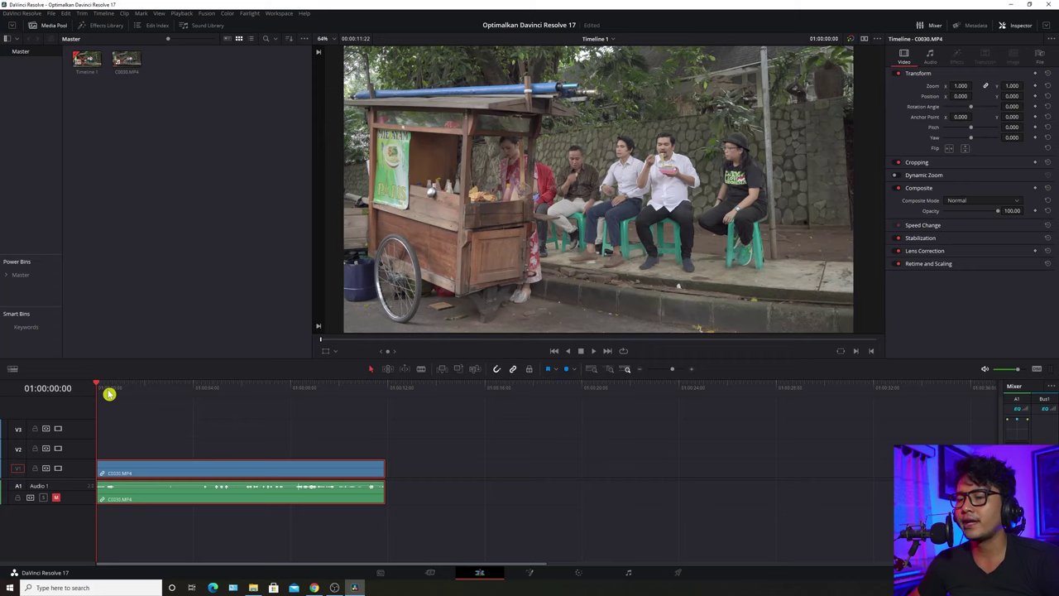
key("space")
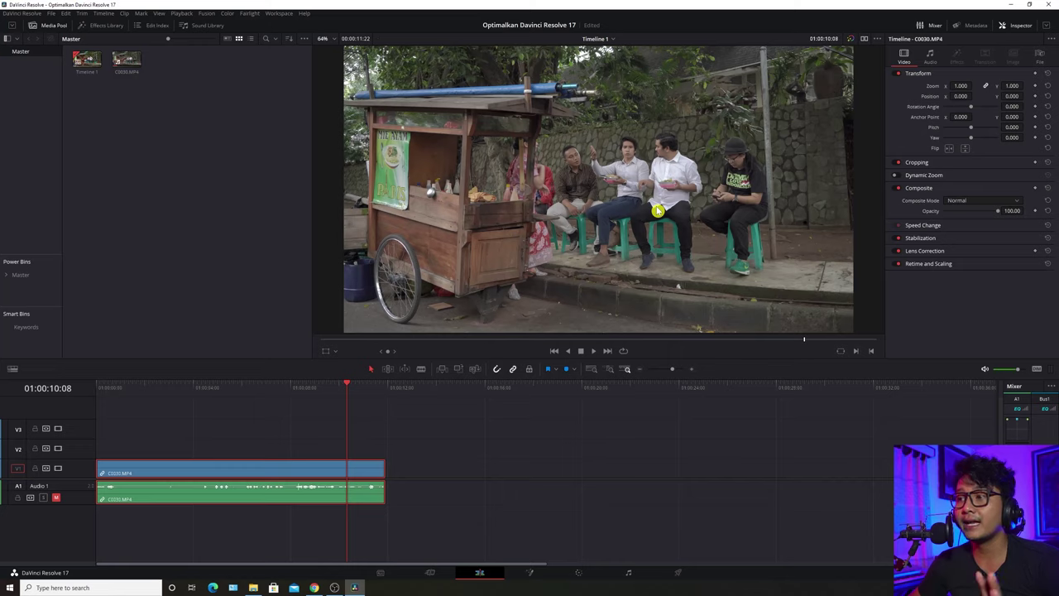
left_click(199, 395)
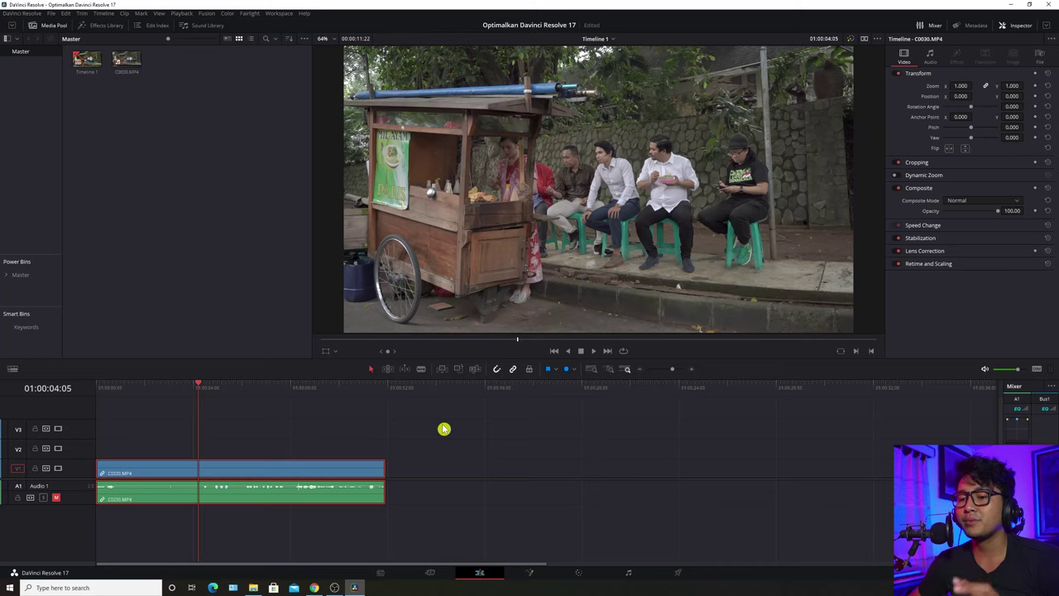
left_click(134, 387)
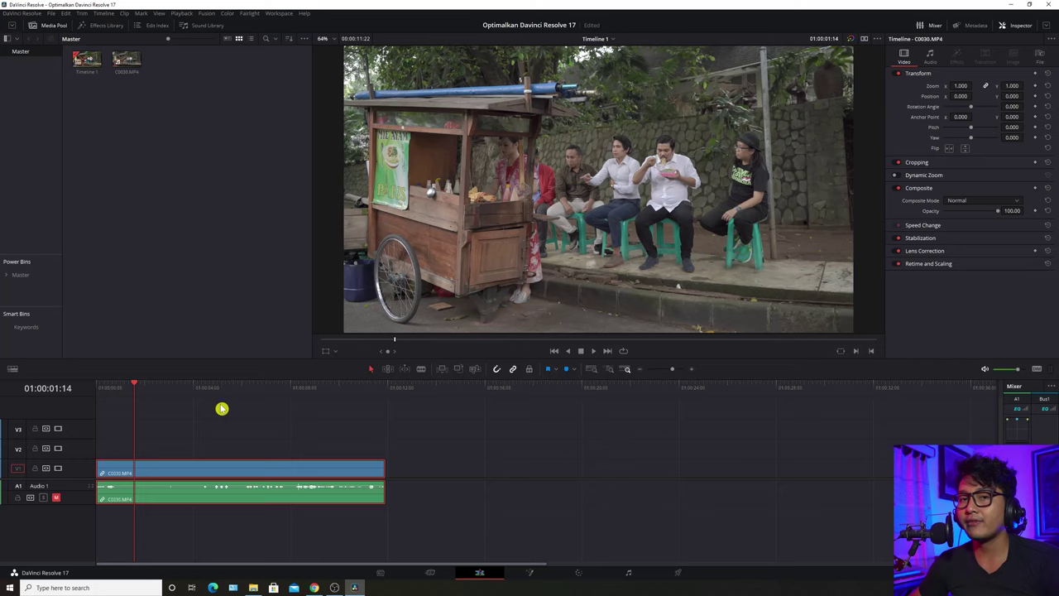
Apply the Color_Filter_06 LUT to C0030.MP4 on the Color page, then return to Edit.
left_click(582, 579)
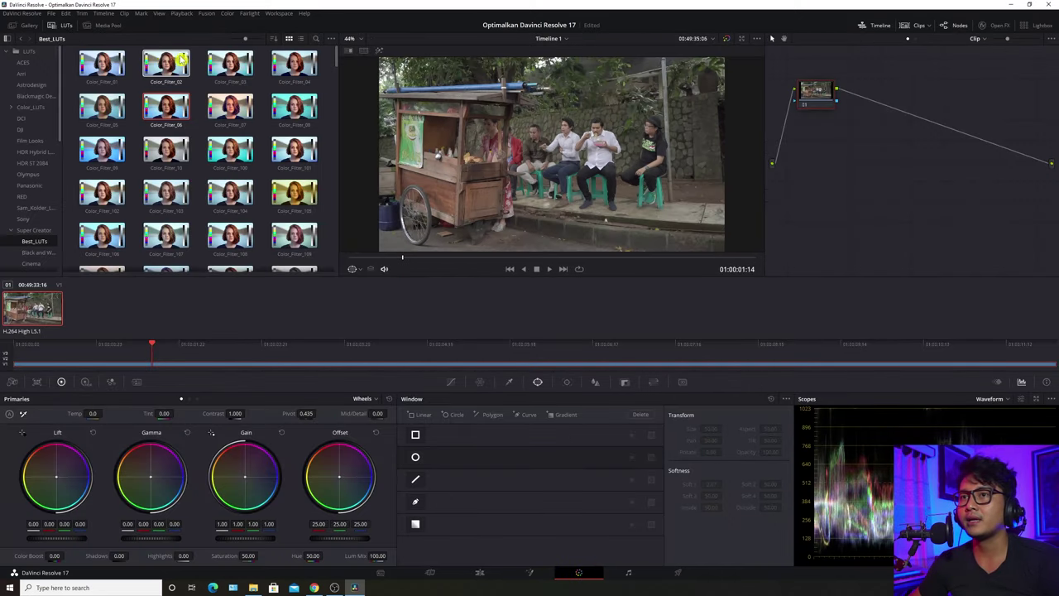
double_click(168, 114)
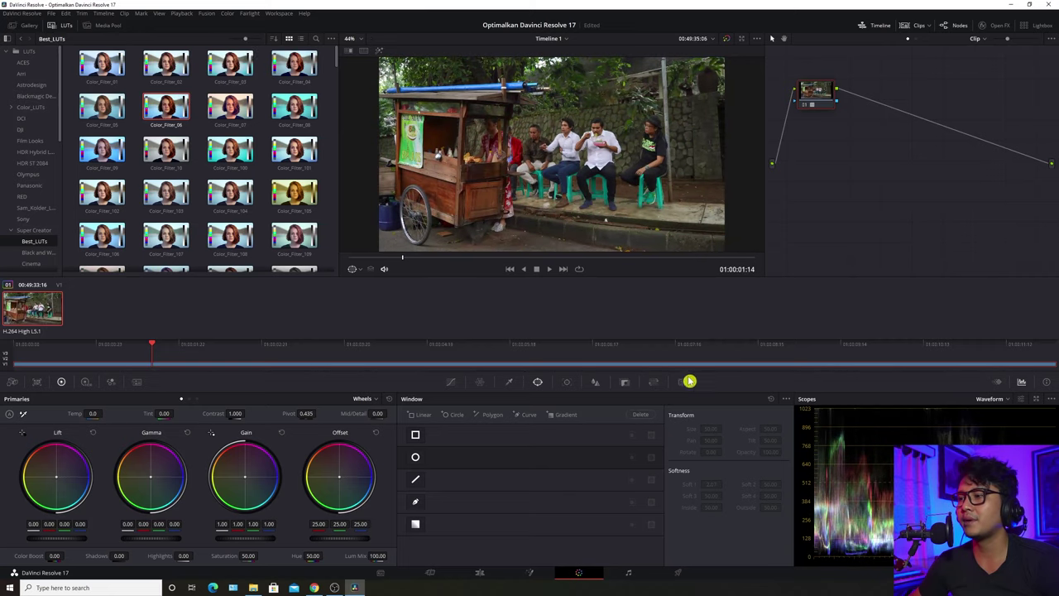
left_click(482, 572)
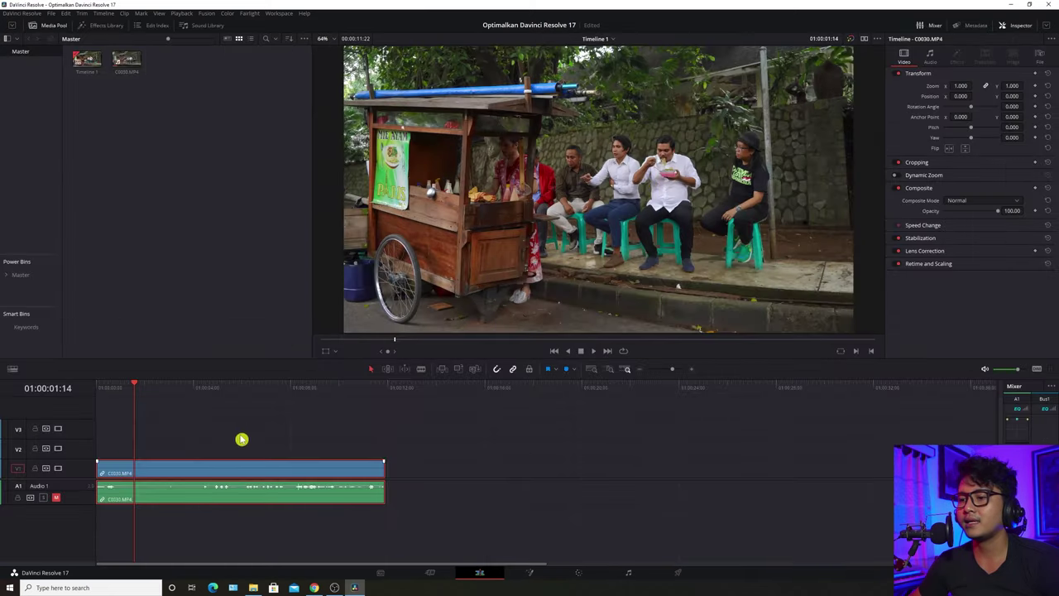
Play the graded clip from the start, stop, and move the playhead to 01:00:03:02.
left_click_drag(118, 396, 80, 394)
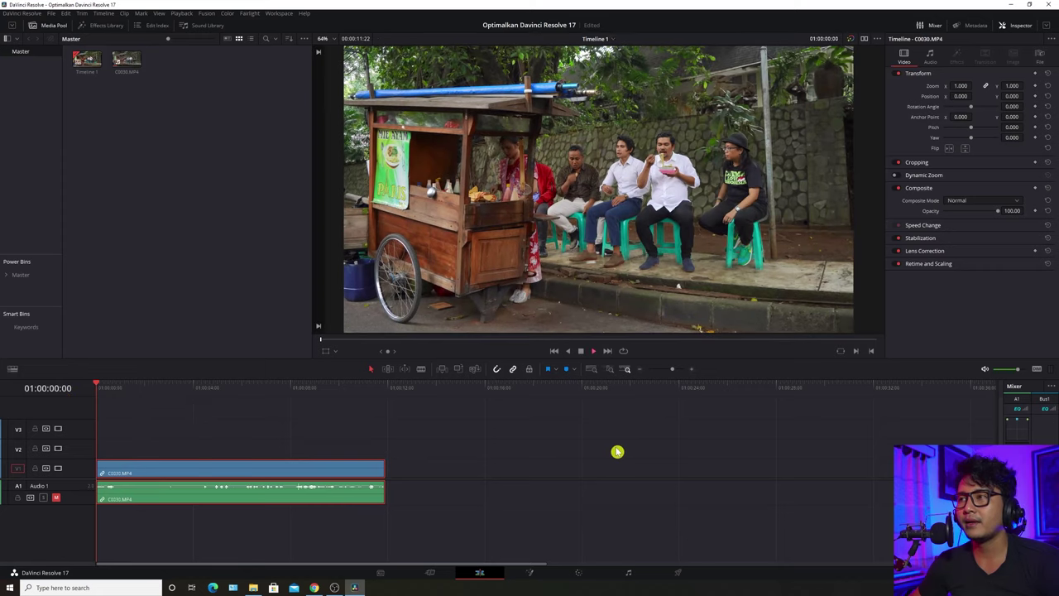
key("space")
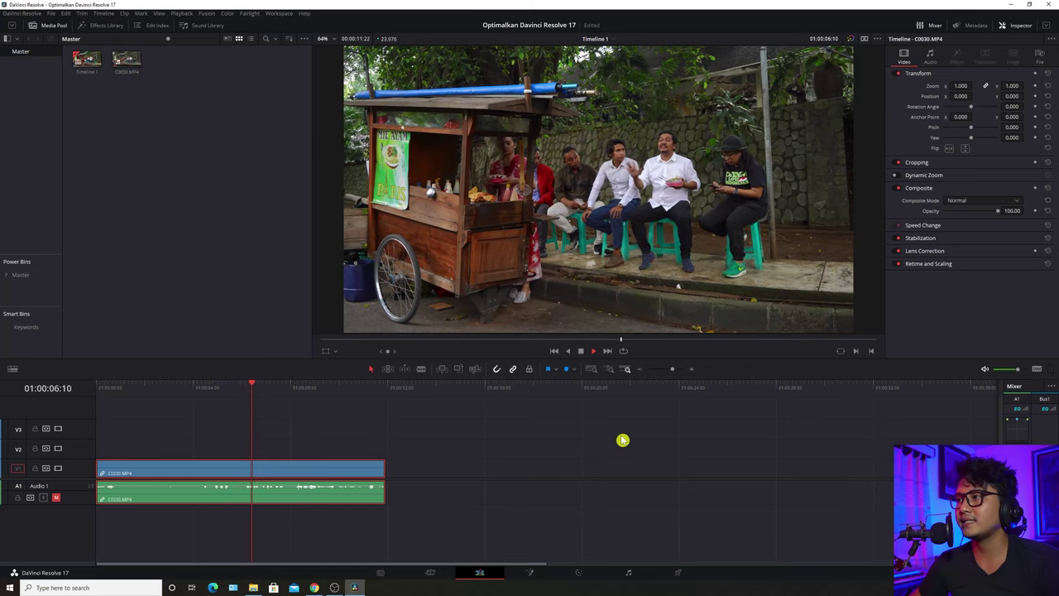
key("space")
left_click(172, 397)
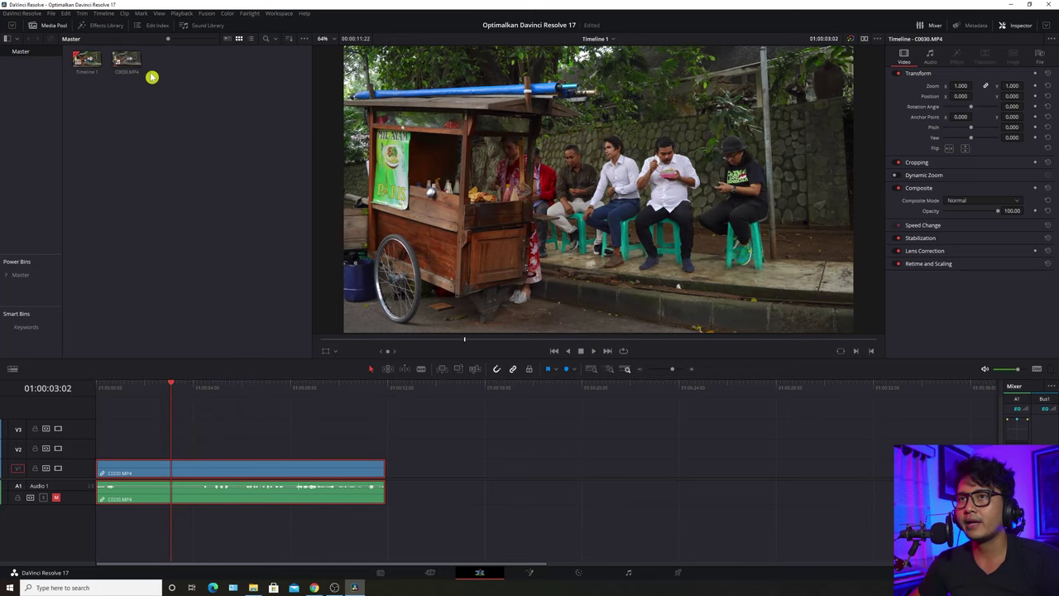
Place Left Lower Third, Basic Title text and Right Lower Third titles on tracks V2–V4.
left_click(108, 28)
left_click(98, 69)
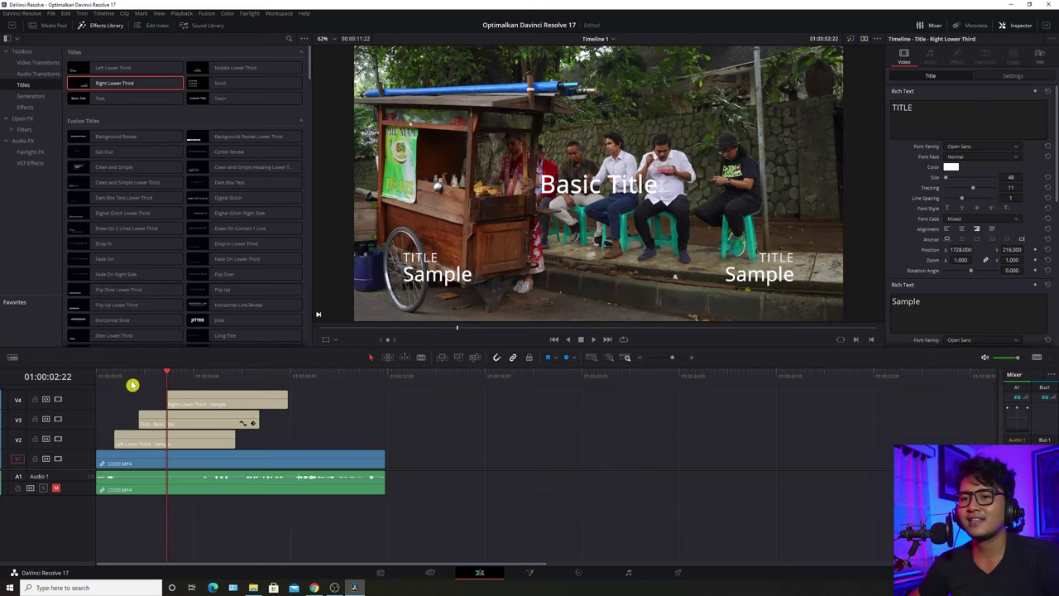
left_click_drag(133, 380, 64, 382)
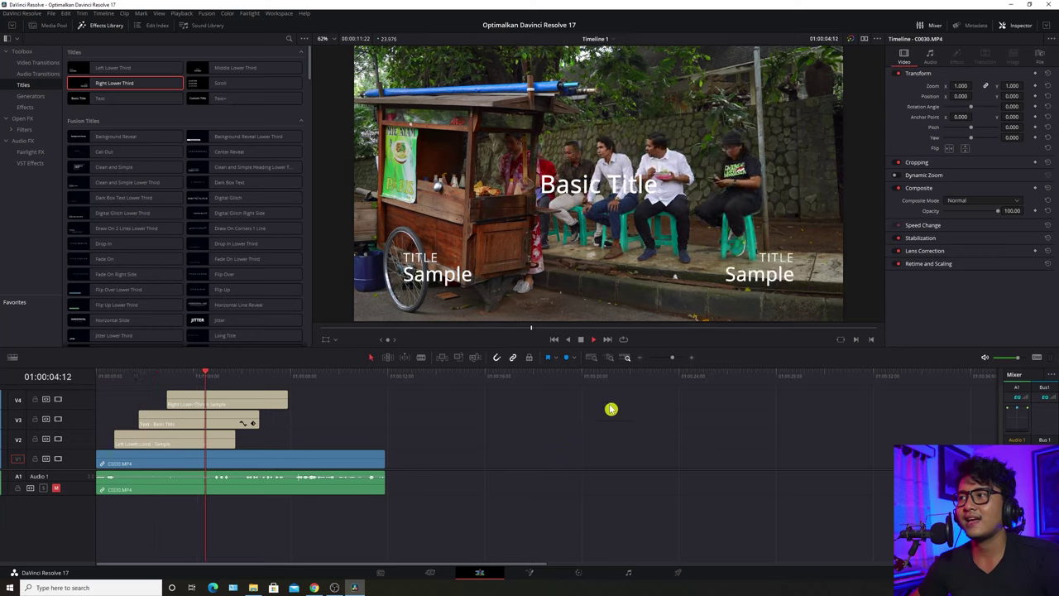
left_click(662, 185)
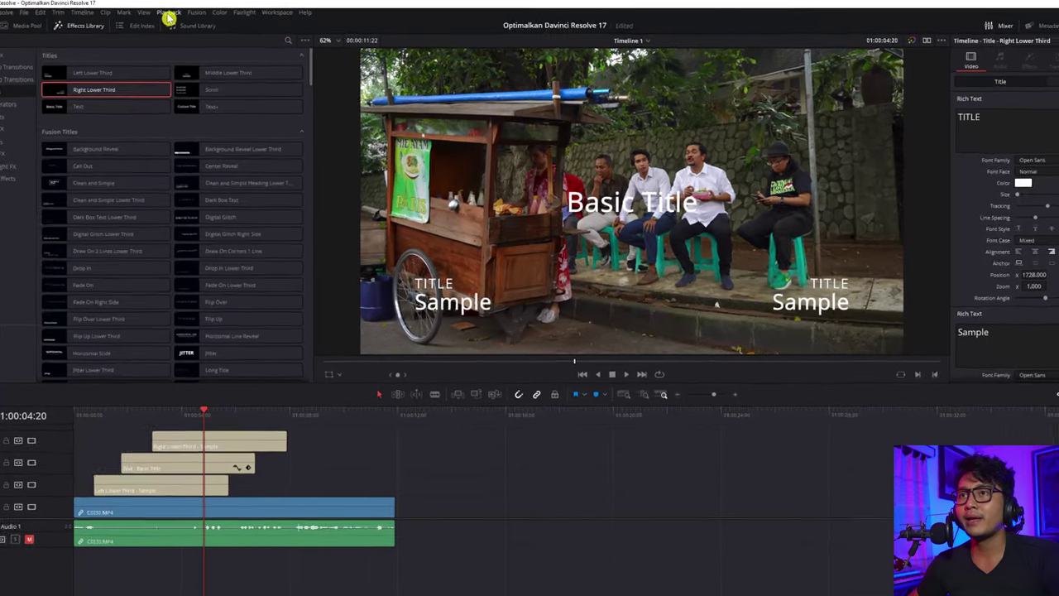
Choose Half Resolution under Playback > Timeline Proxy Mode.
left_click(181, 14)
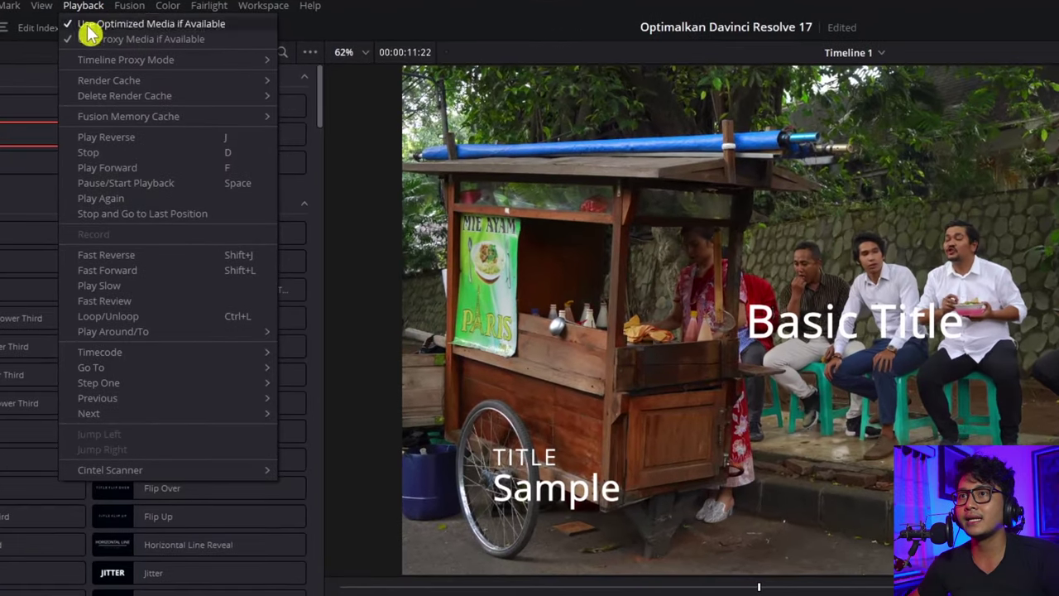
mouse_move(83, 62)
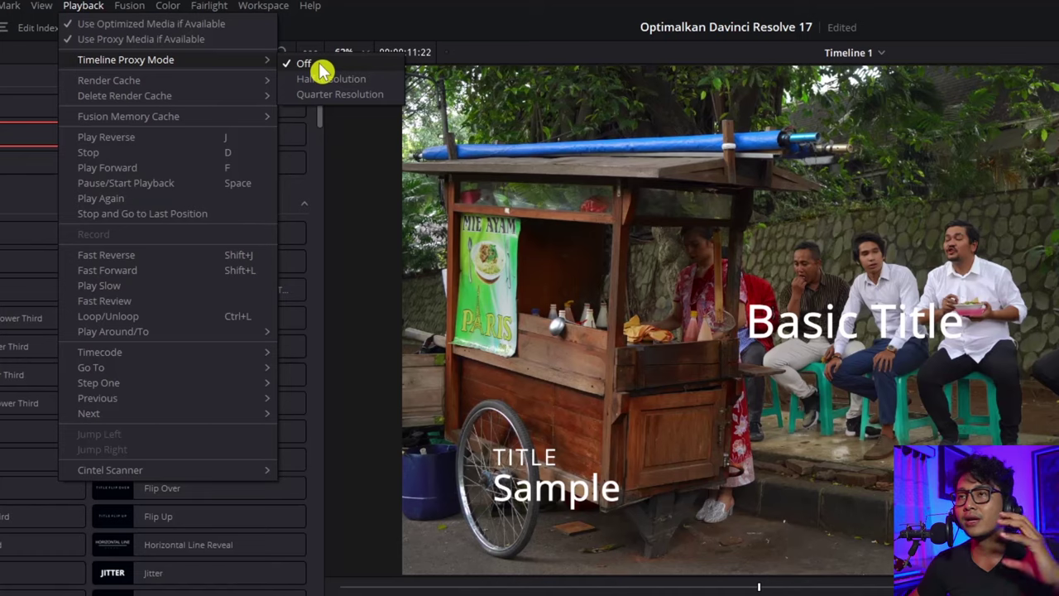
left_click(41, 5)
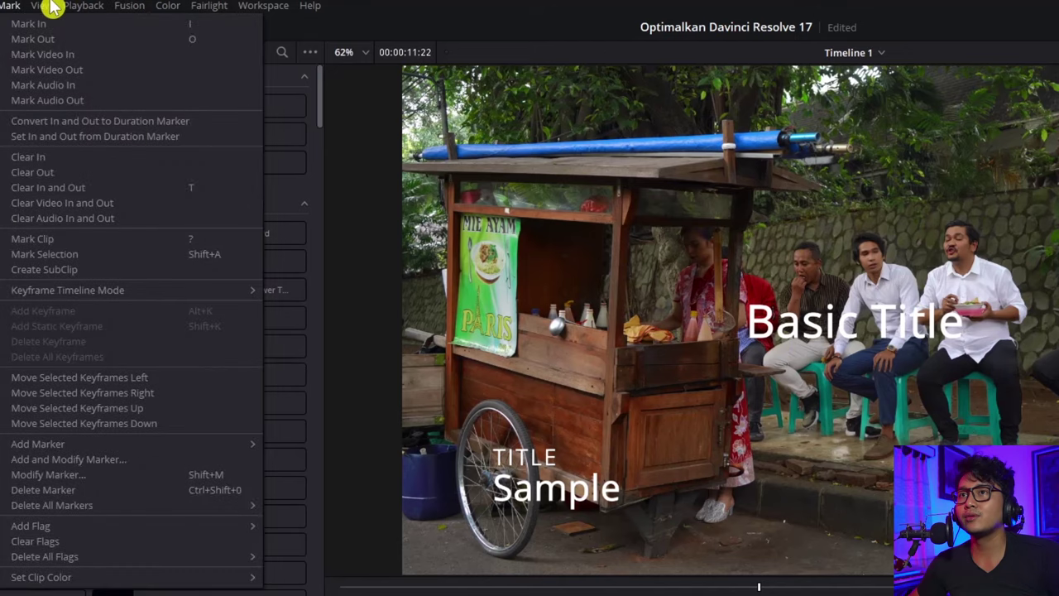
mouse_move(83, 5)
mouse_move(165, 70)
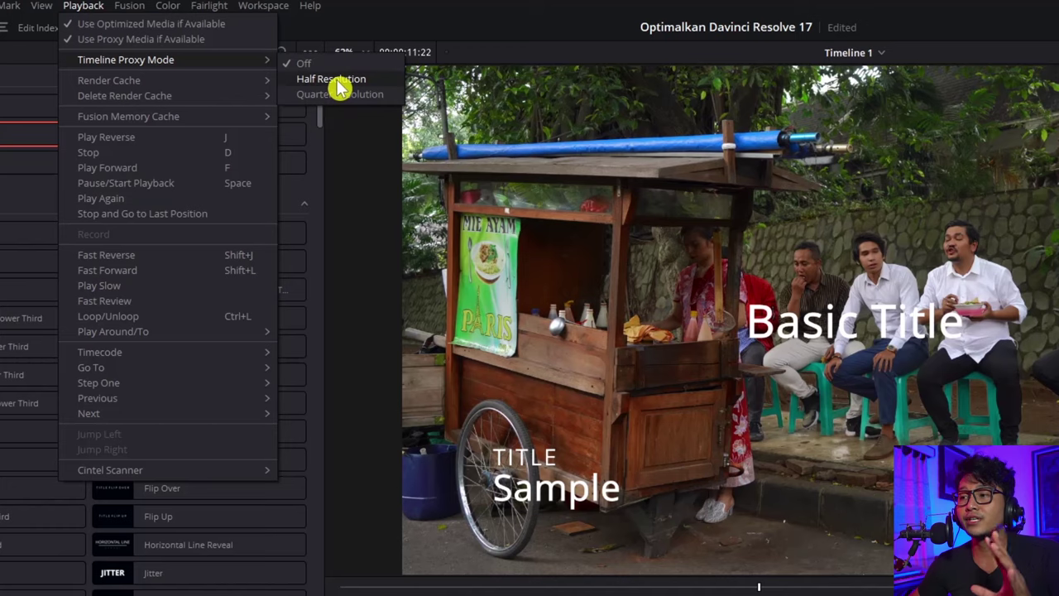
left_click(331, 79)
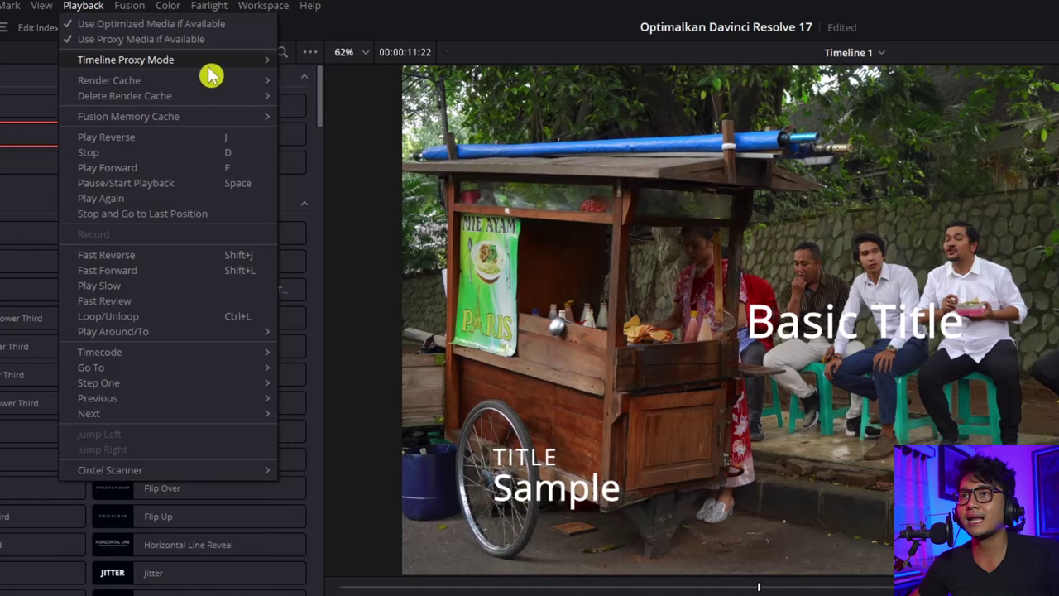
mouse_move(214, 67)
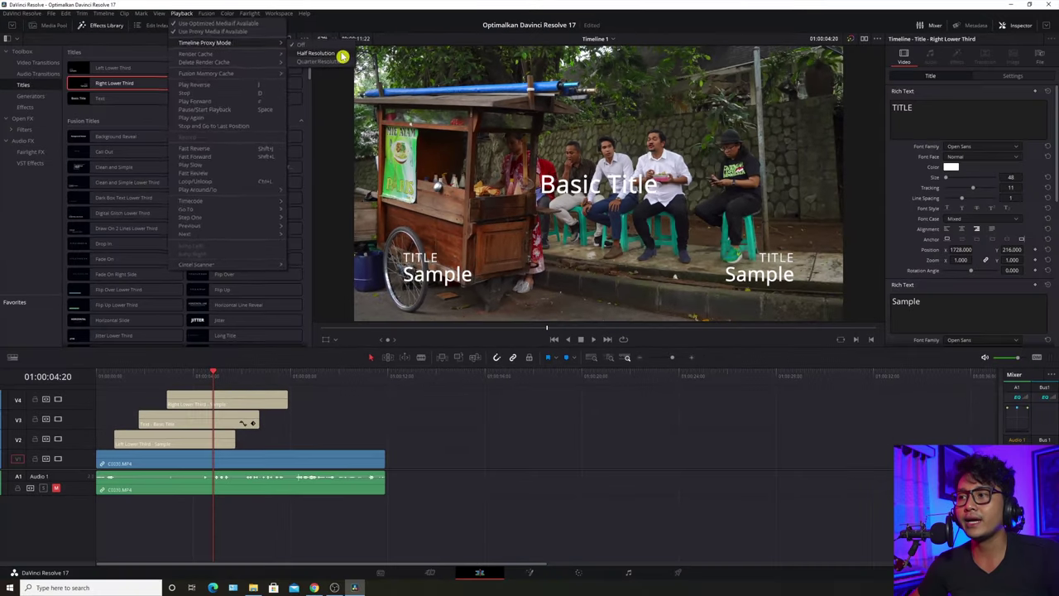
left_click(379, 83)
left_click(101, 377)
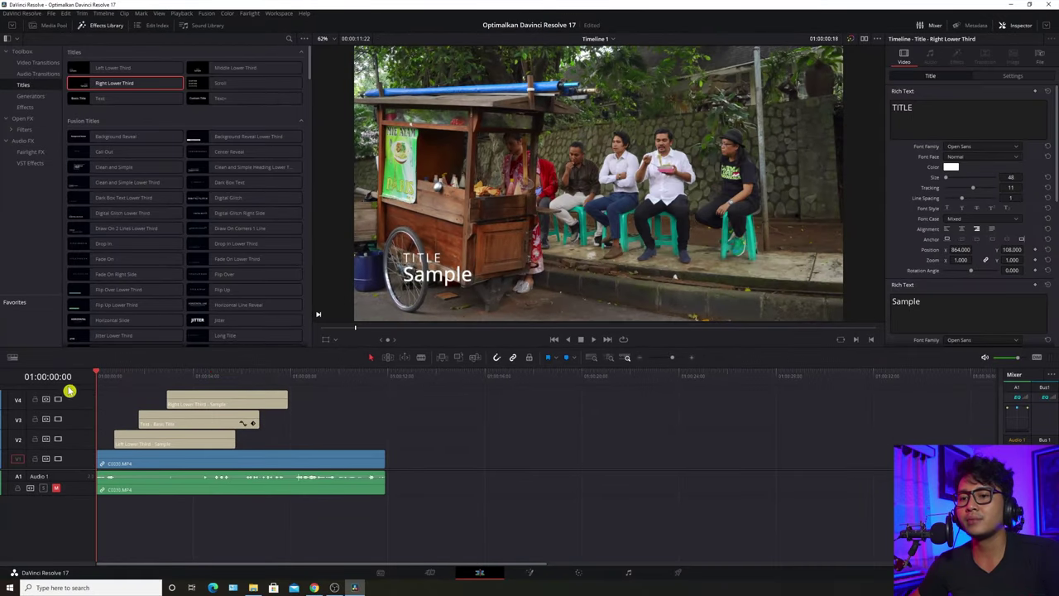
key("space")
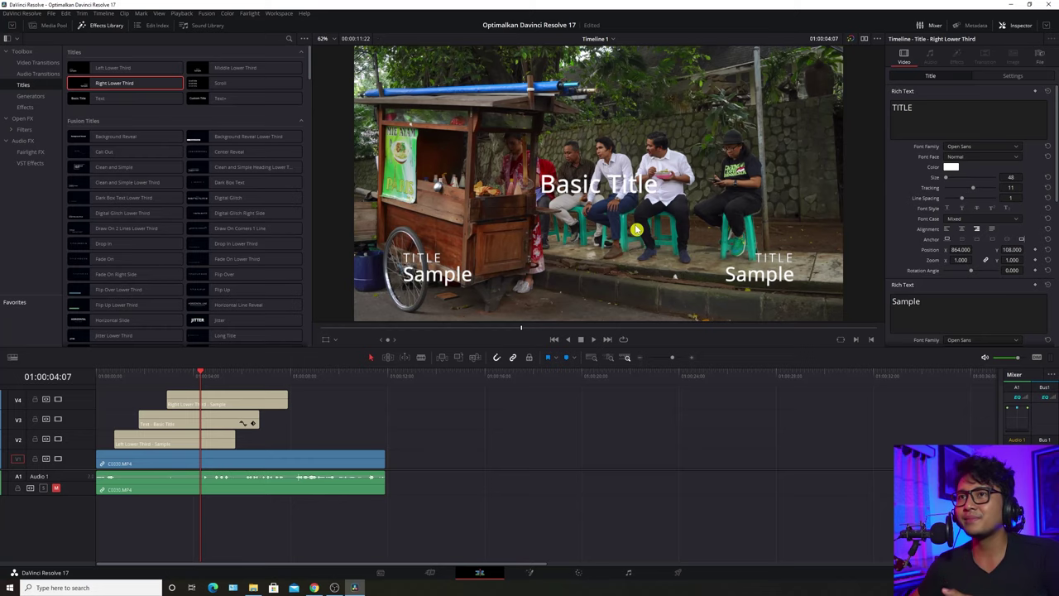
left_click(181, 14)
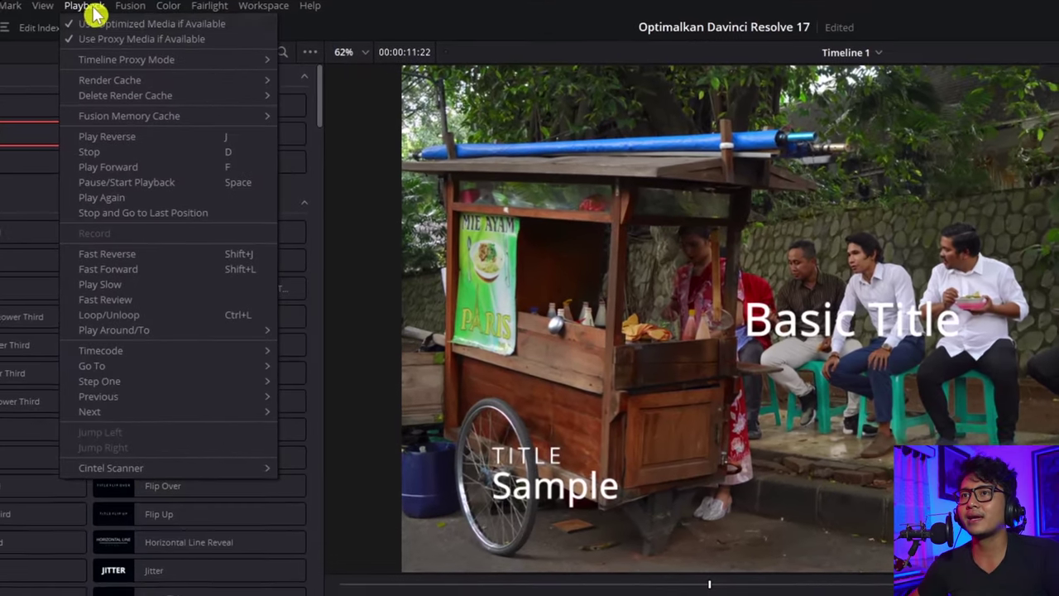
mouse_move(133, 66)
left_click(343, 97)
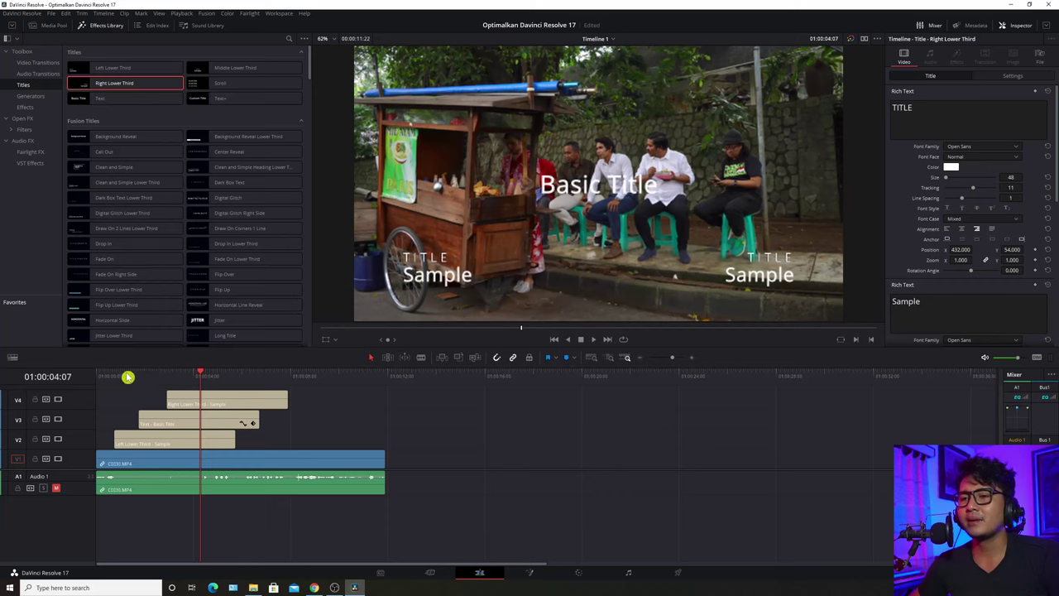
left_click(94, 377)
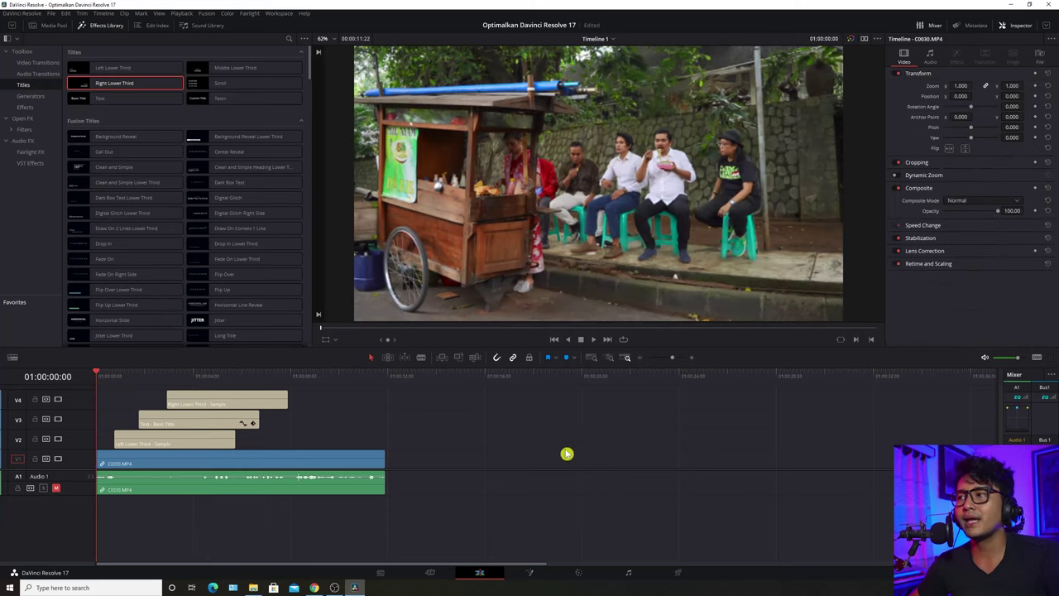
key("space")
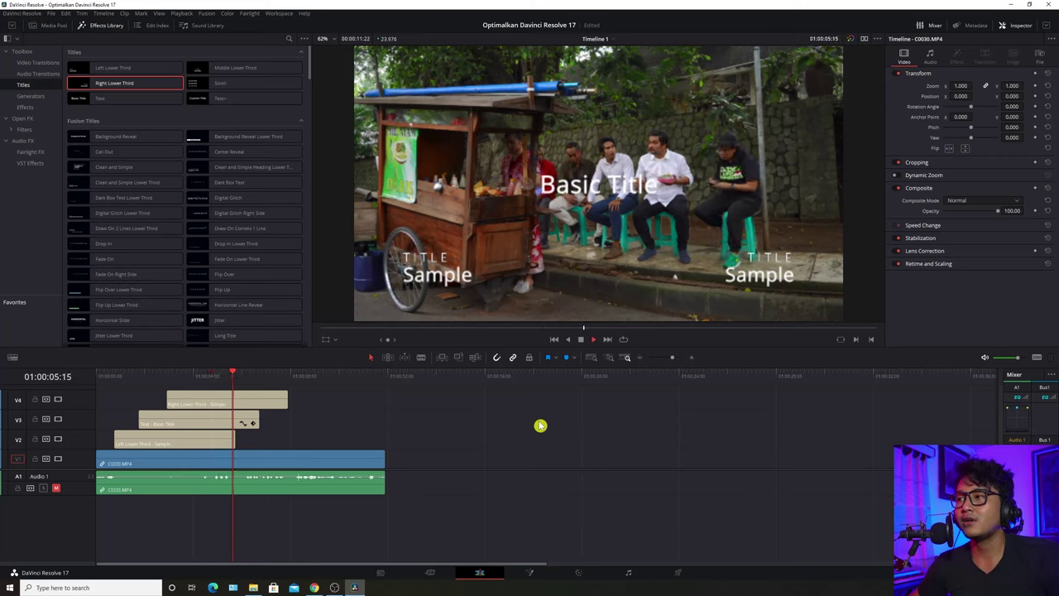
key("space")
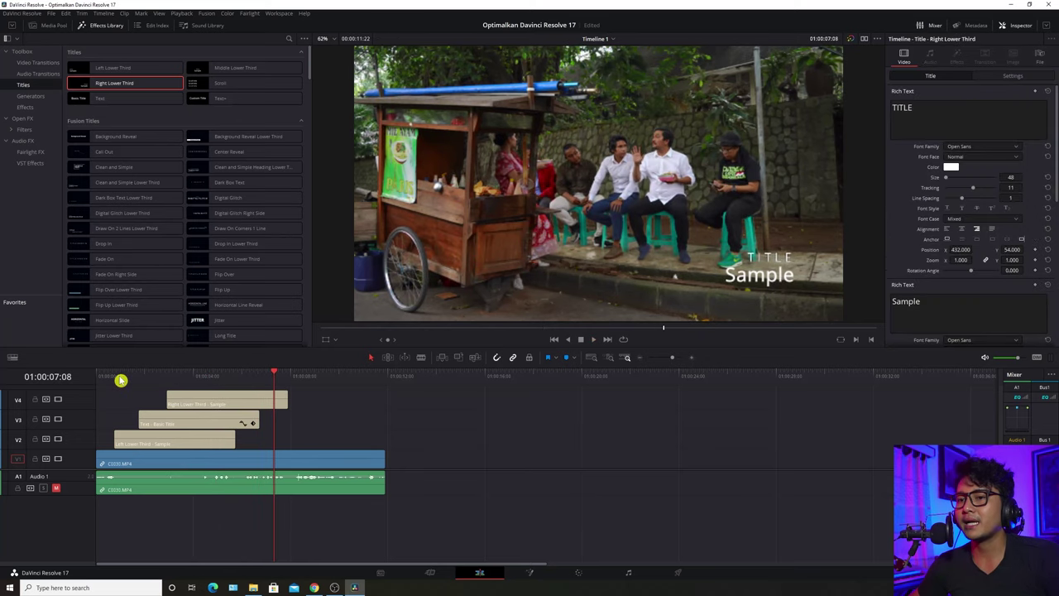
left_click_drag(120, 379, 91, 382)
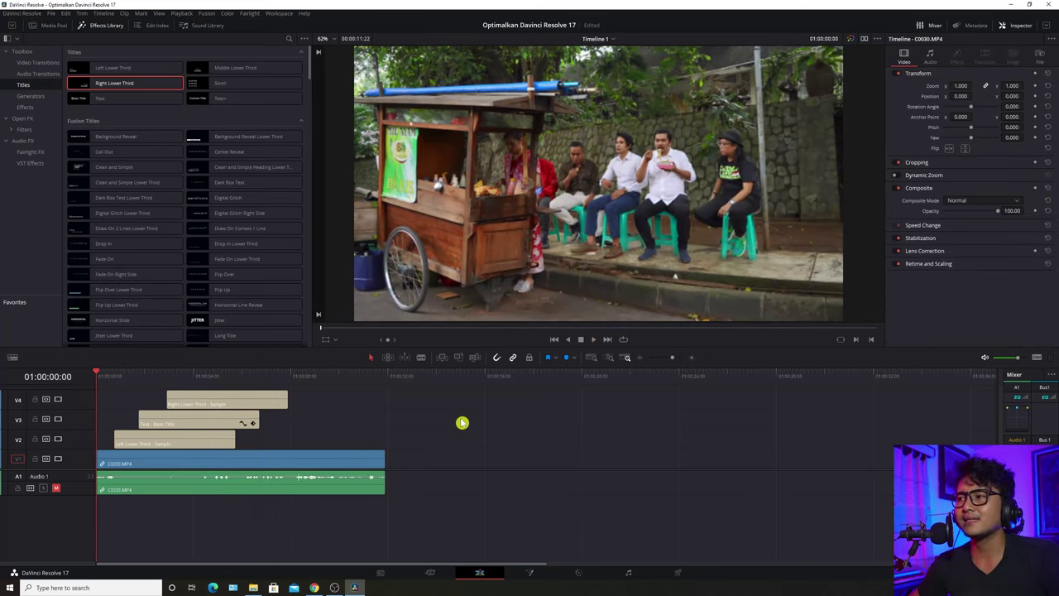
key("space")
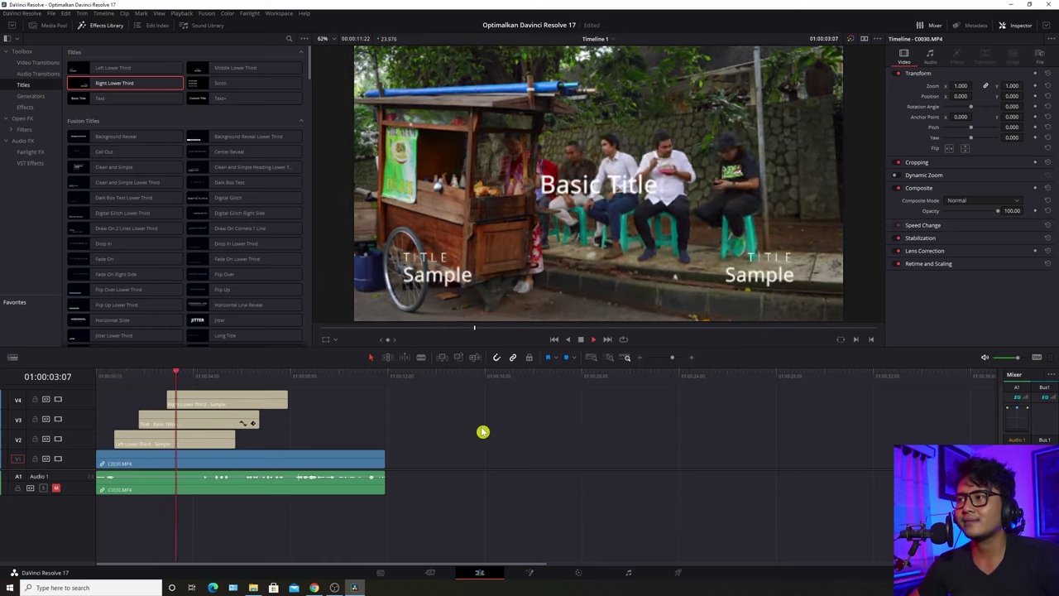
left_click(225, 402)
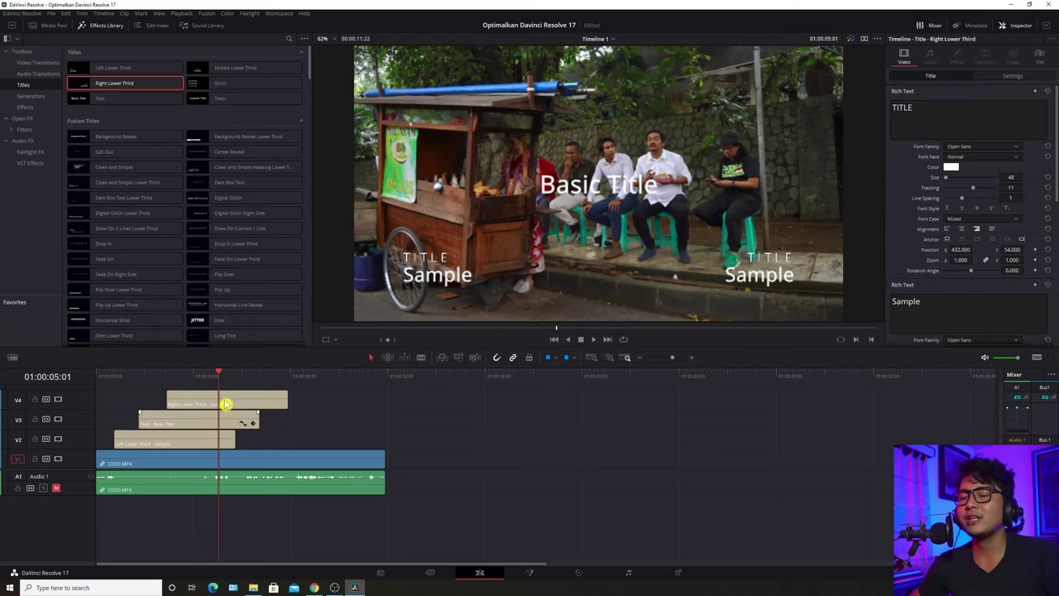
left_click_drag(144, 378, 122, 380)
left_click(543, 433)
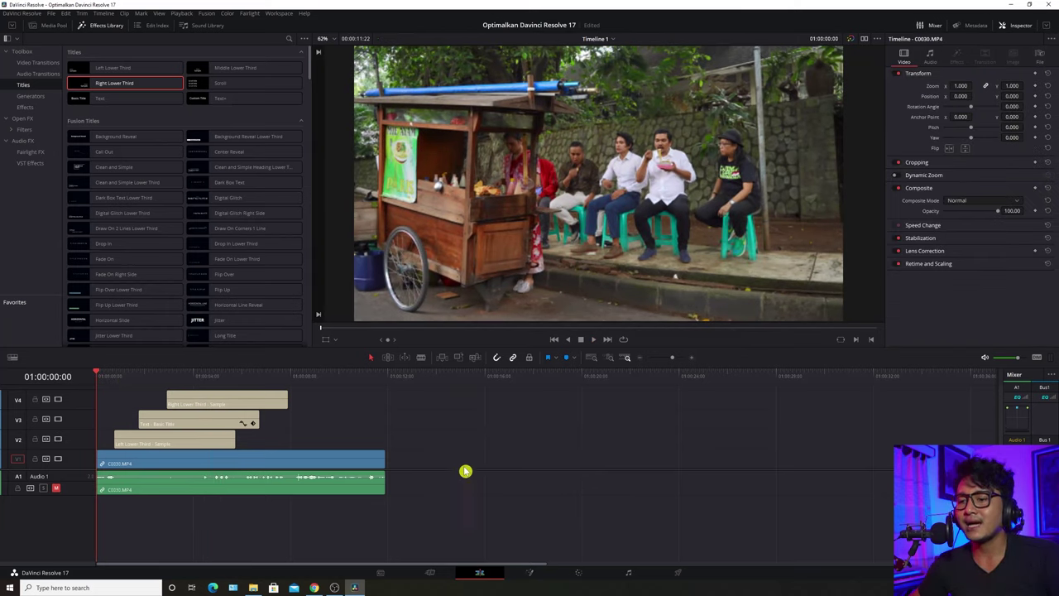
left_click(389, 386)
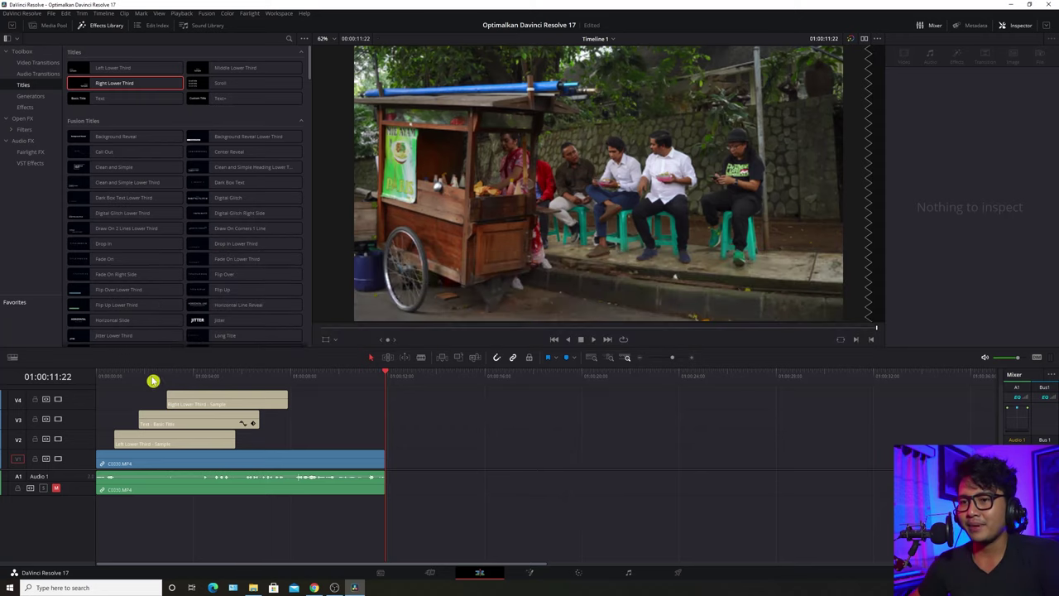
left_click(93, 378)
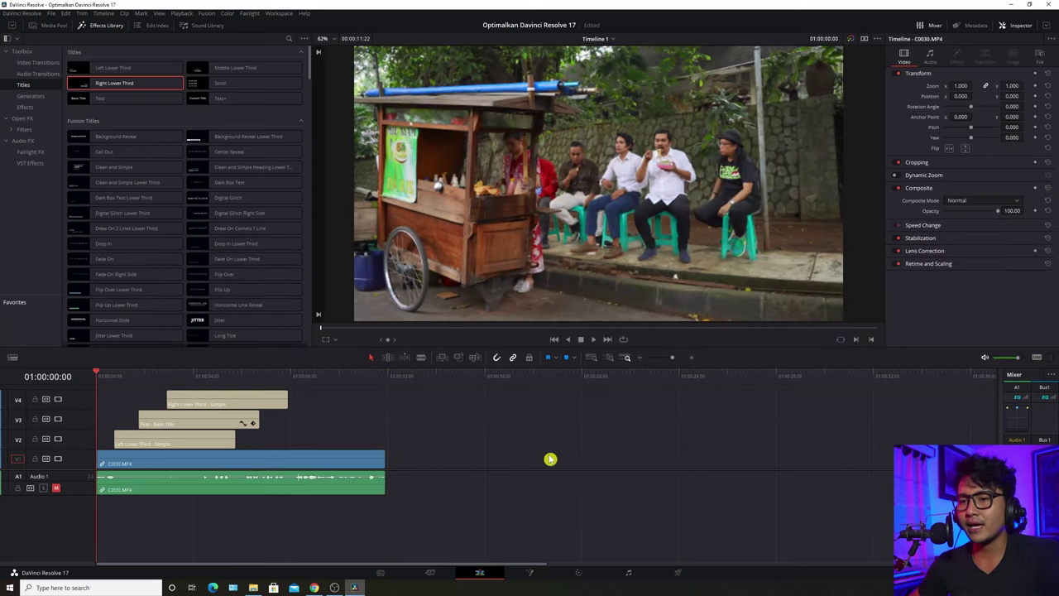
key("space")
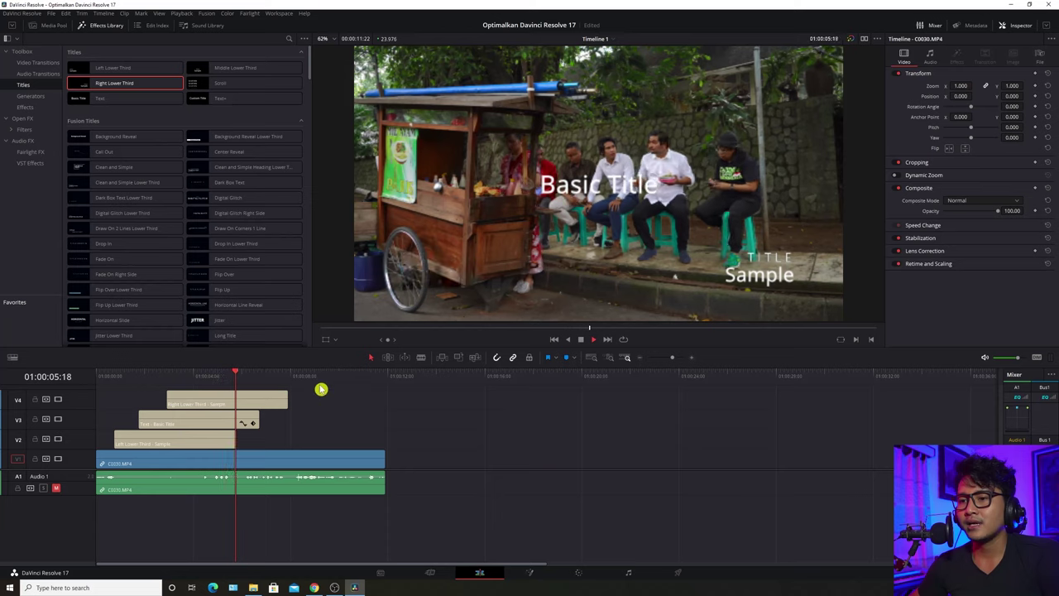
left_click_drag(296, 377, 112, 377)
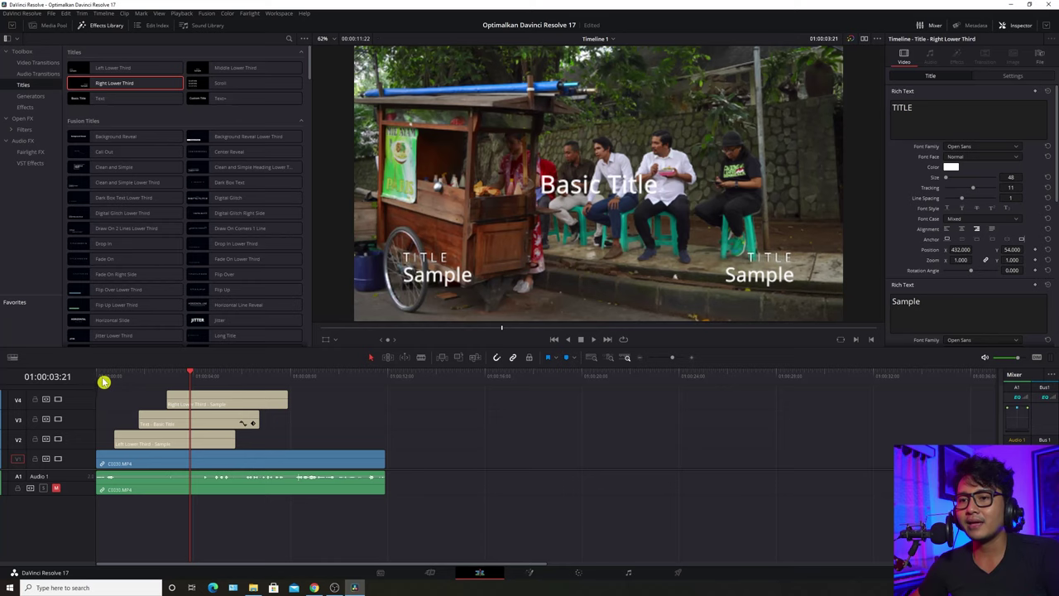
key("Home")
key("space")
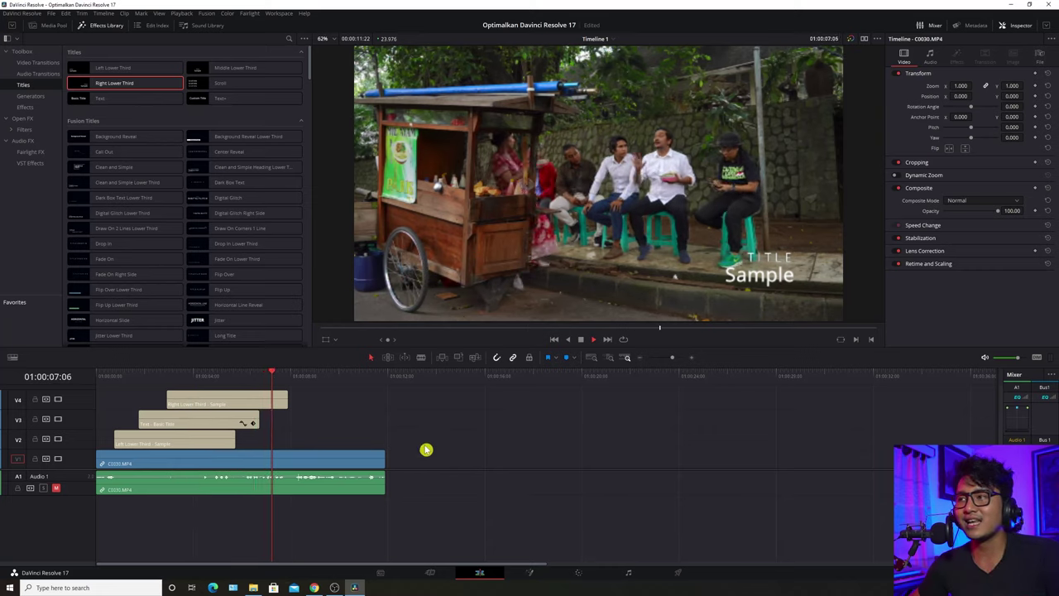
left_click(99, 376)
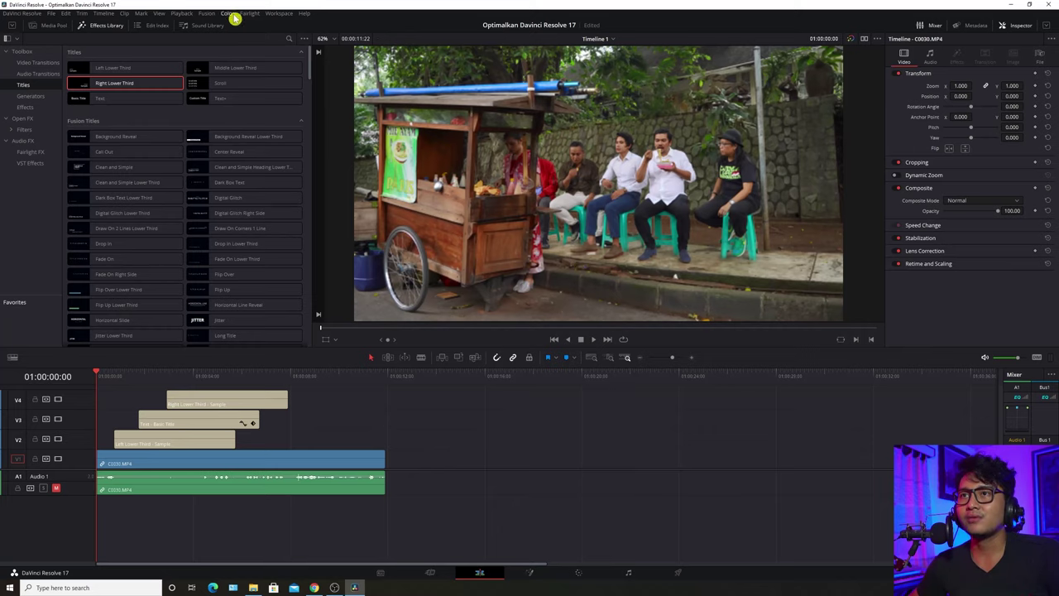
Play the timeline to preview the stacked titles, then return to the start.
left_click(183, 14)
mouse_move(203, 42)
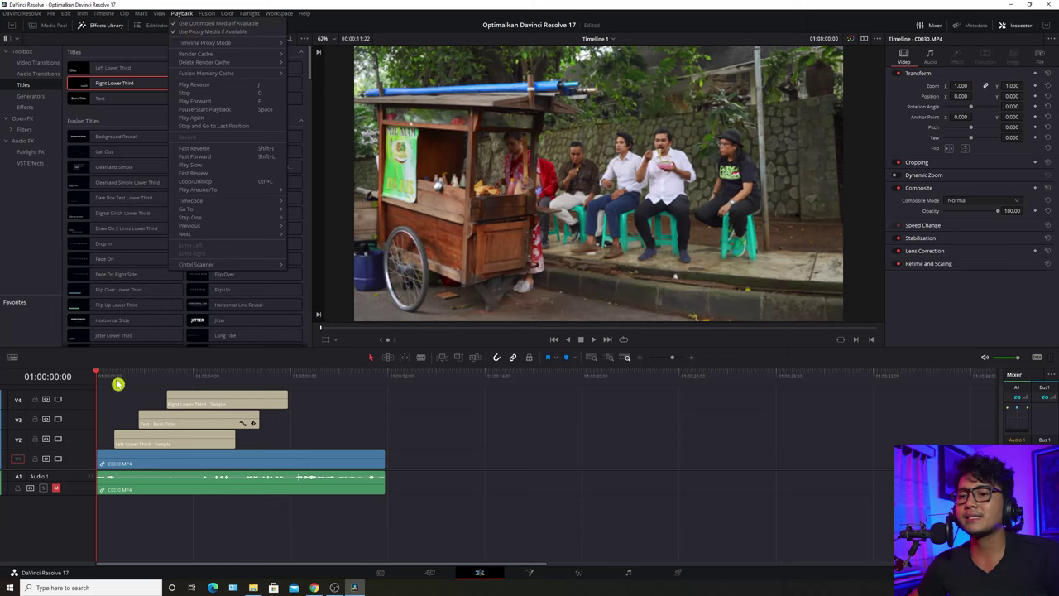
left_click(116, 376)
key("space")
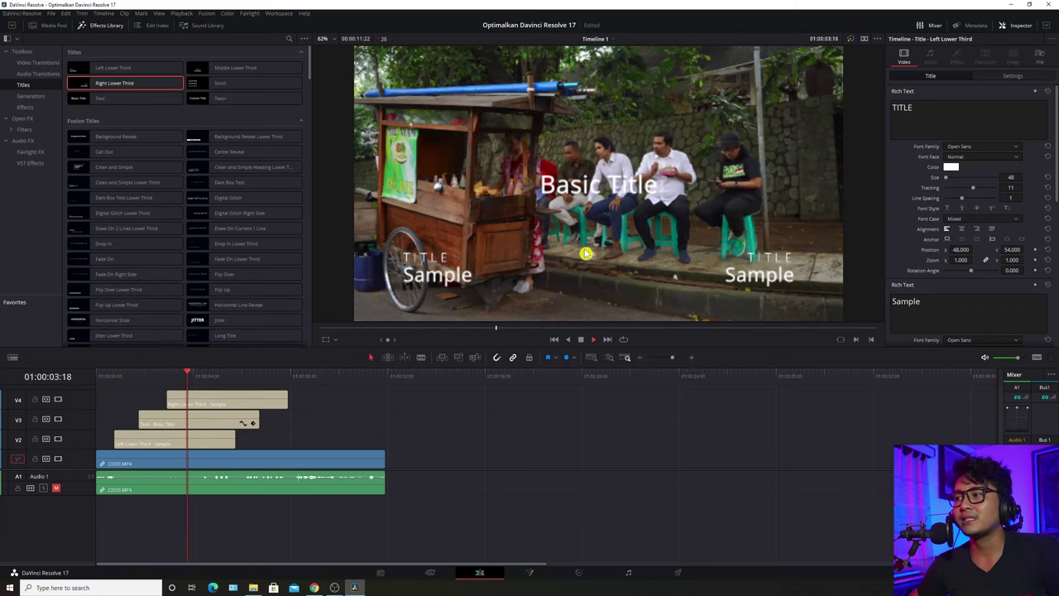
key("space")
key("Home")
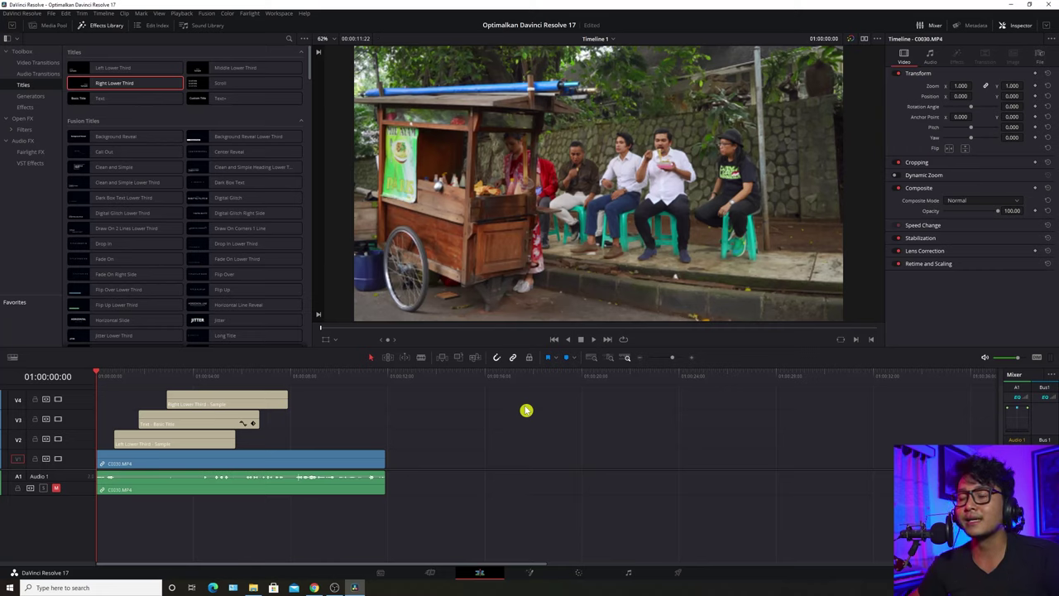
Switch Timeline Proxy Mode to Half Resolution from the Playback menu.
left_click(182, 14)
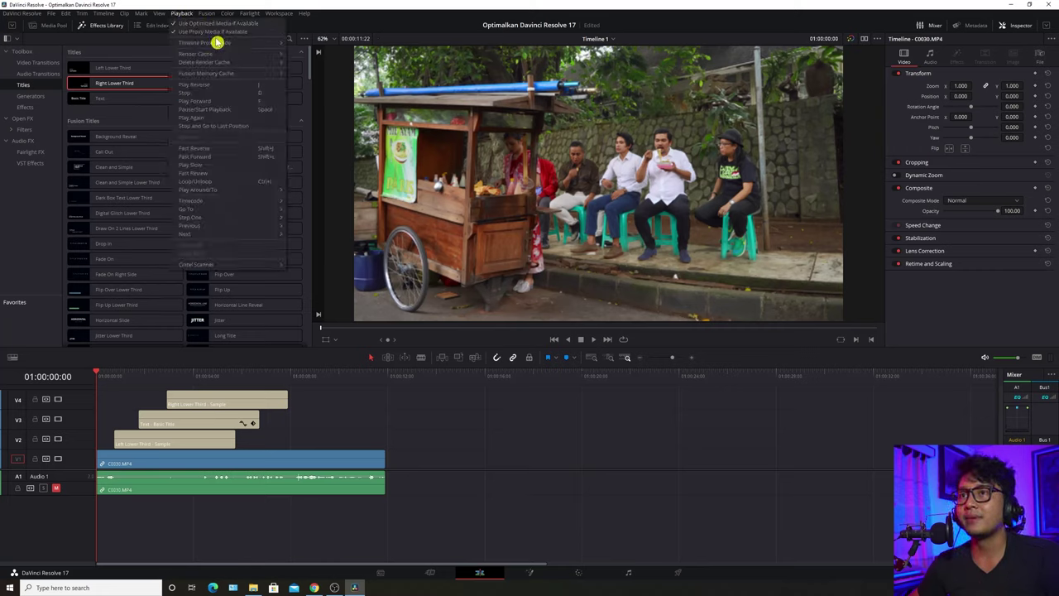
mouse_move(218, 42)
left_click(327, 51)
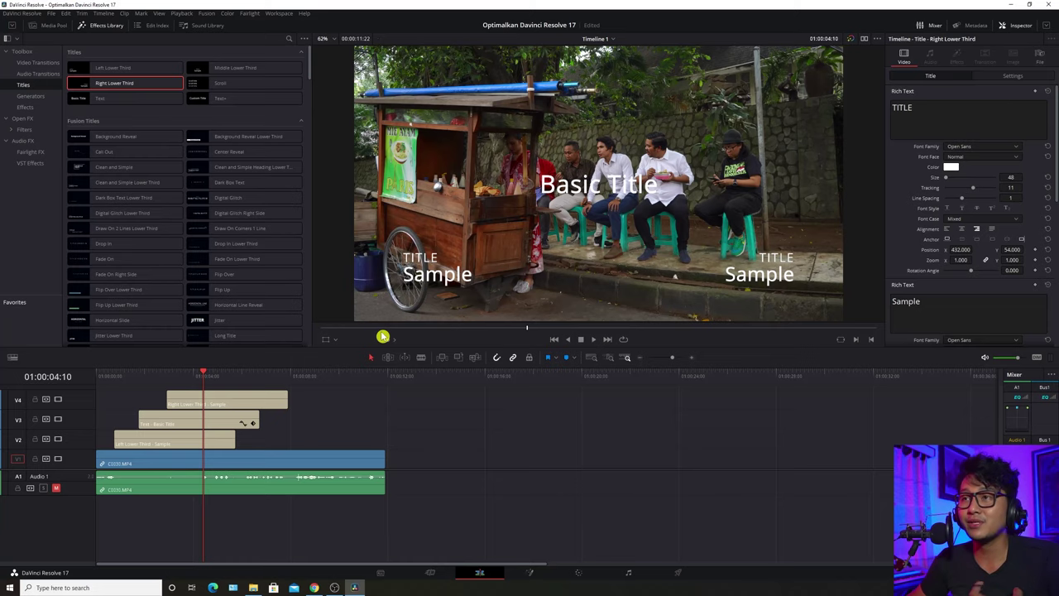
Ensure Use Optimized Media if Available and Use Proxy Media if Available are ticked.
left_click(183, 13)
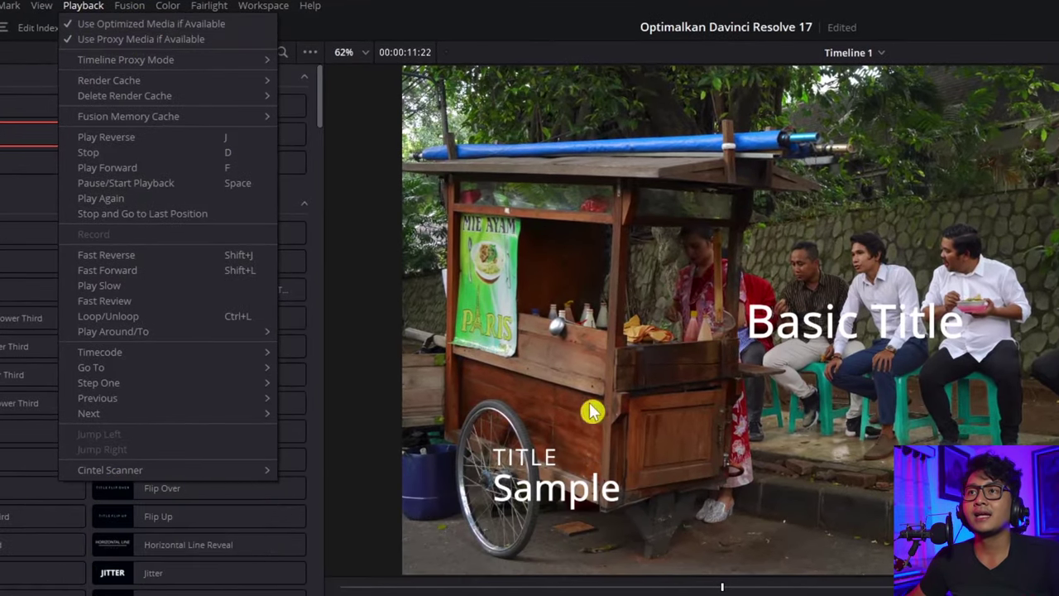
left_click(335, 3)
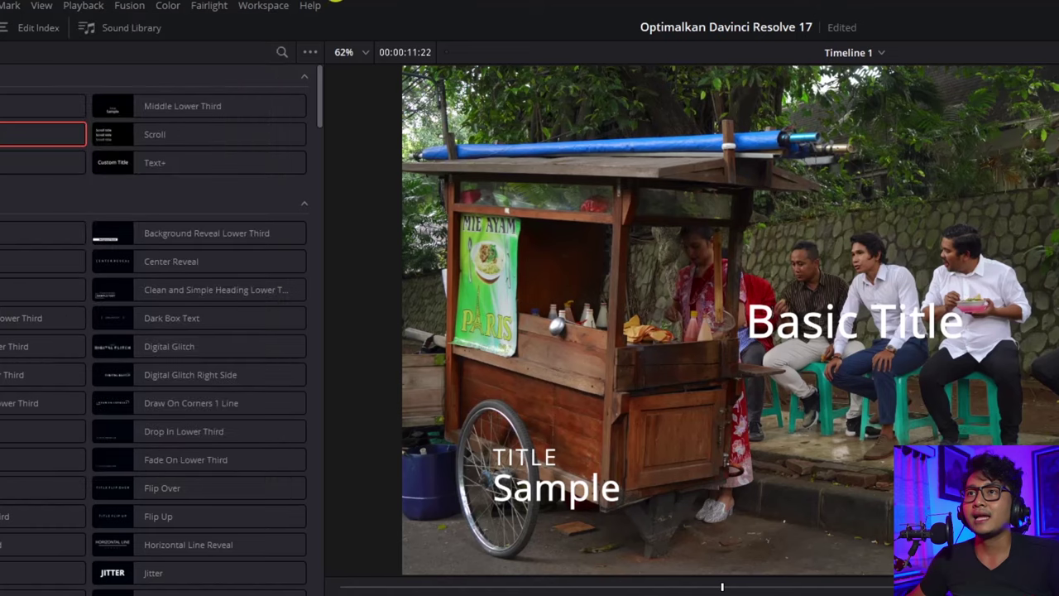
left_click(83, 7)
left_click(81, 8)
left_click(83, 7)
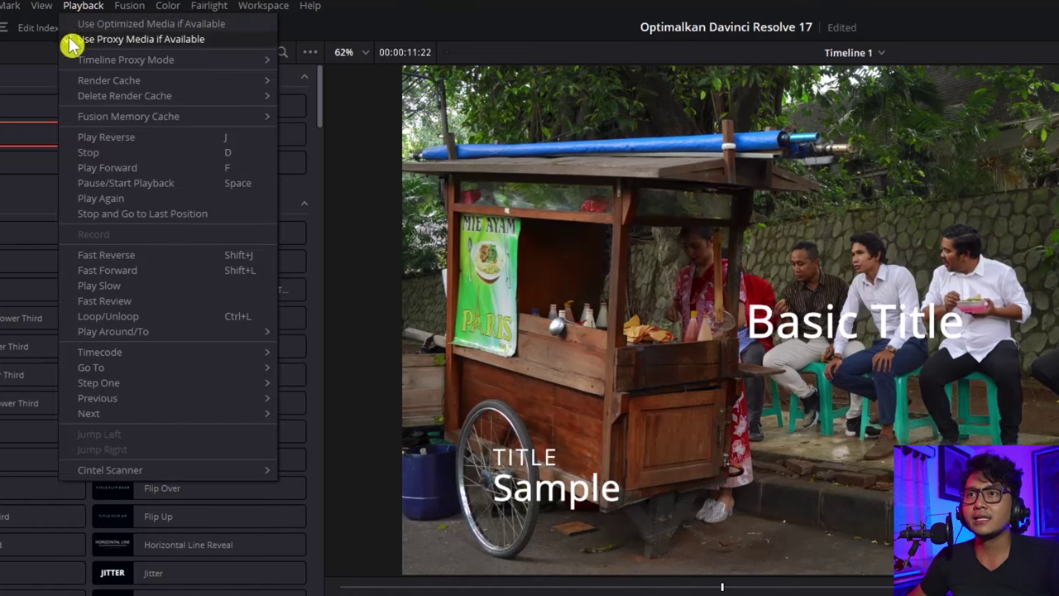
left_click(76, 38)
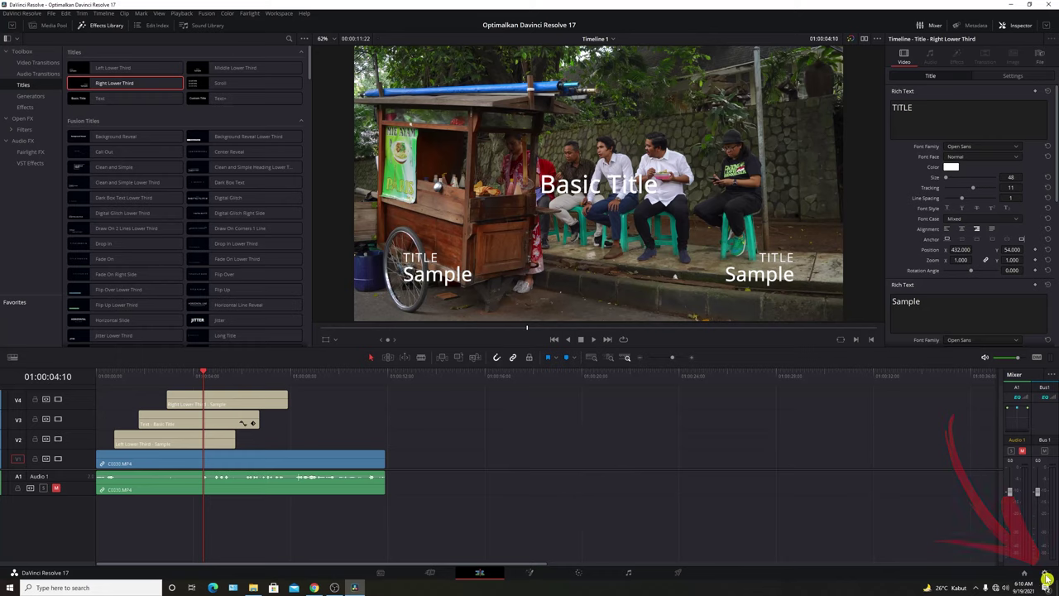
Open Project Settings and scroll Master Settings down to Optimized Media and Render Cache and Working Folders.
left_click(1047, 577)
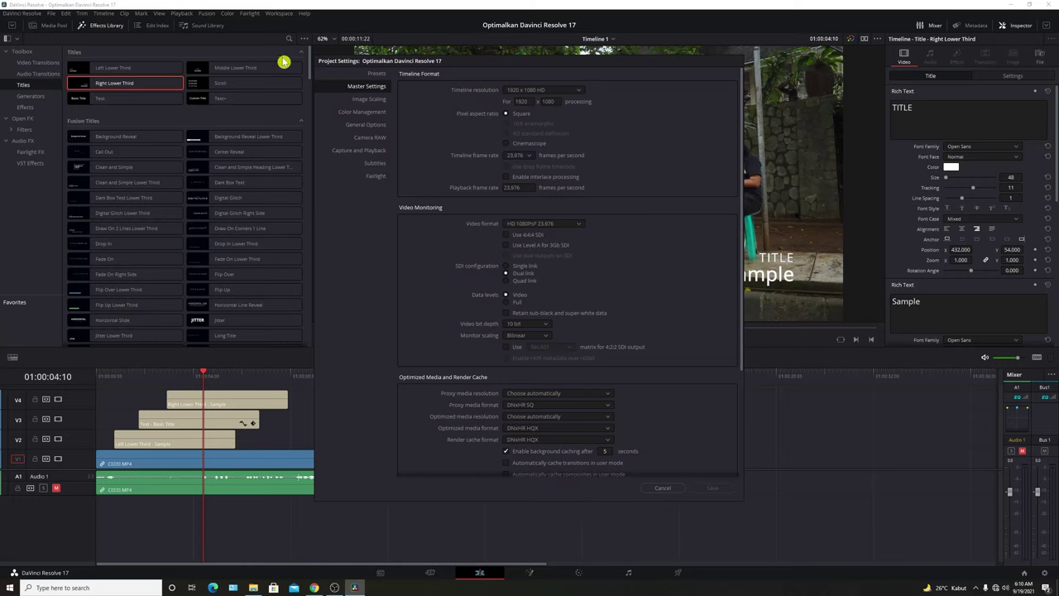
scroll(433, 328, "down", 3)
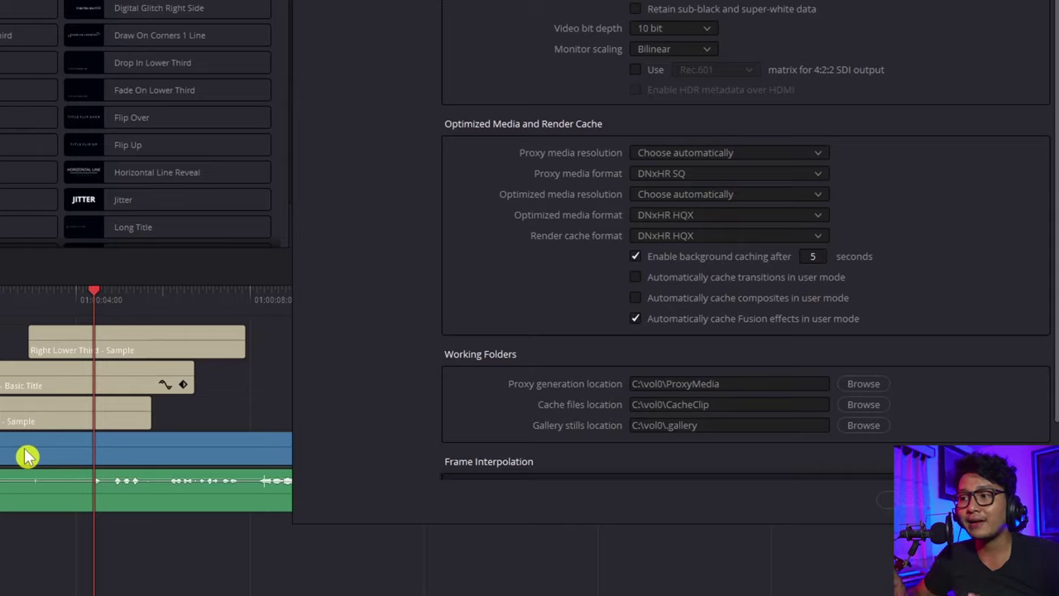
scroll(960, 355, "down", 2)
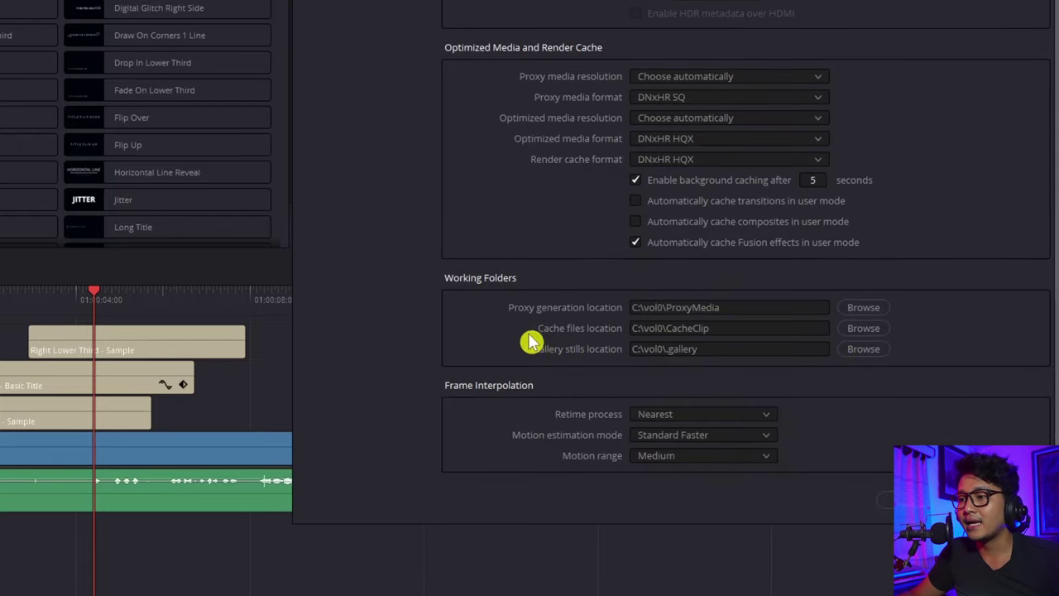
left_click(883, 333)
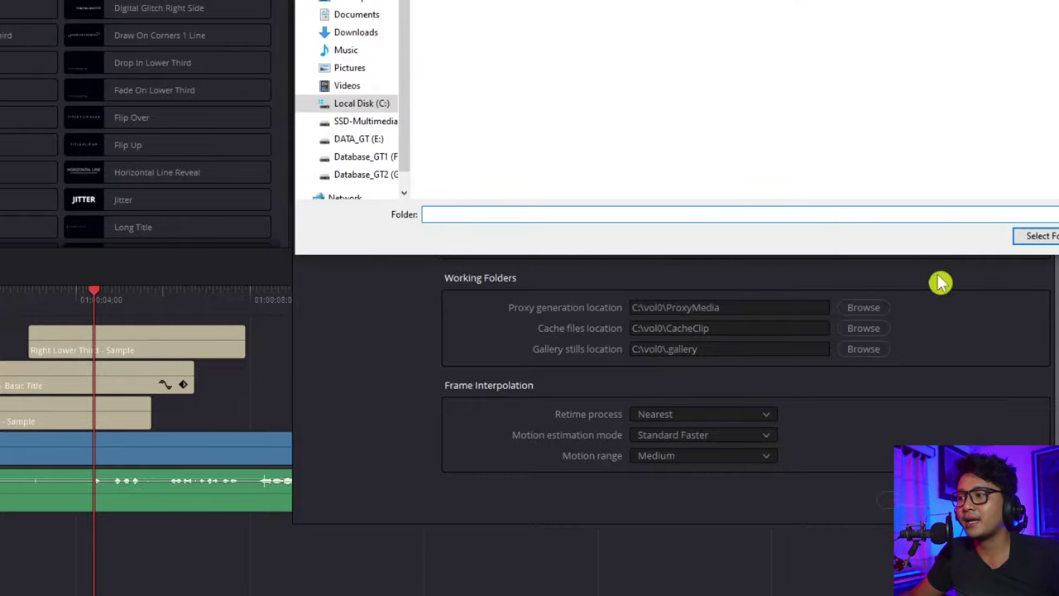
key("Escape")
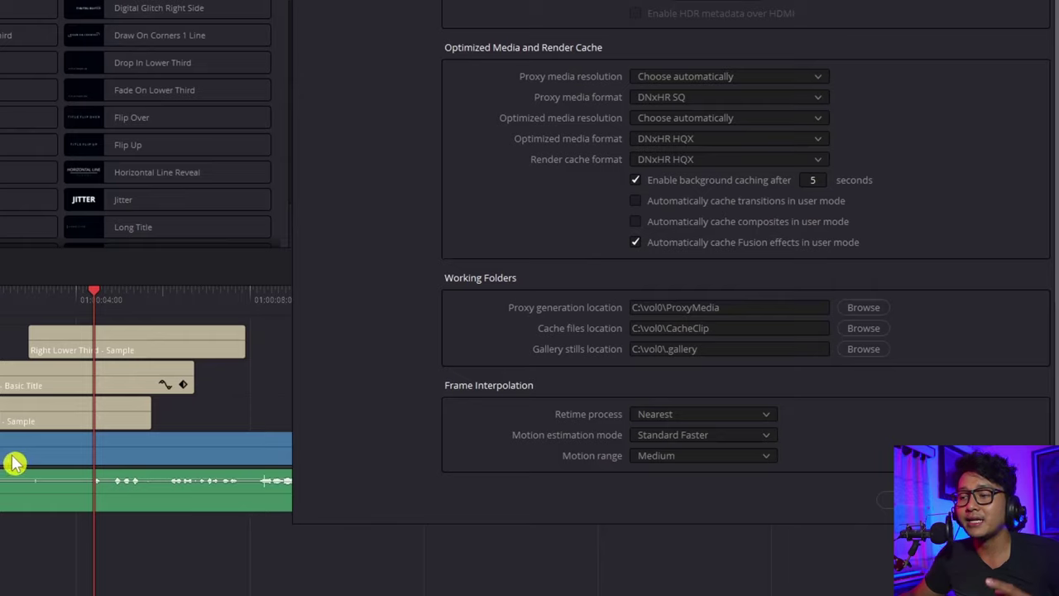
After reviewing the format lists, set the optimized media format to DNxHR HQ.
left_click(722, 107)
left_click(725, 107)
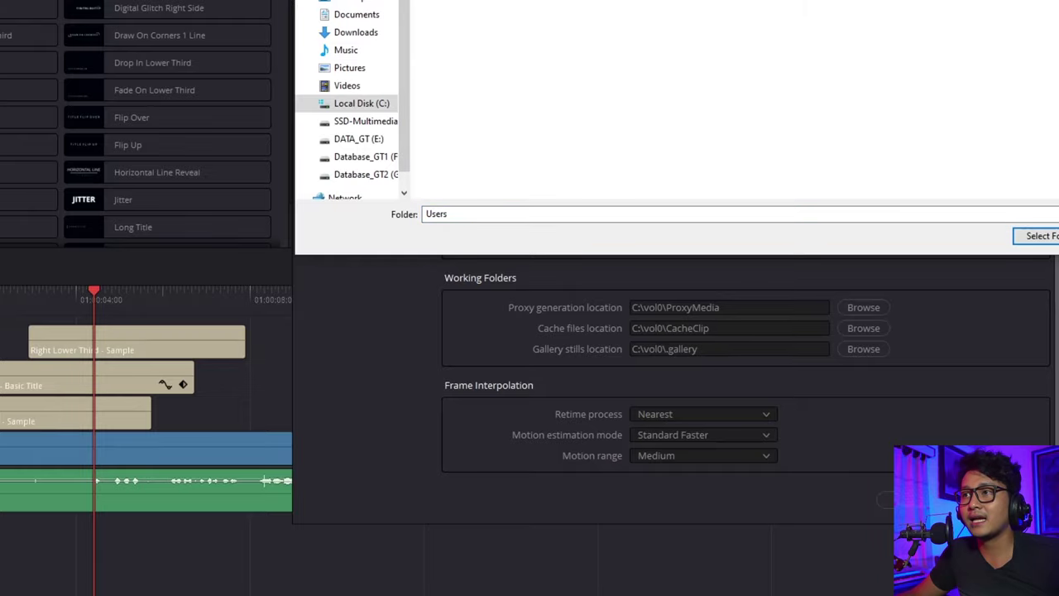
key("Escape")
left_click(702, 143)
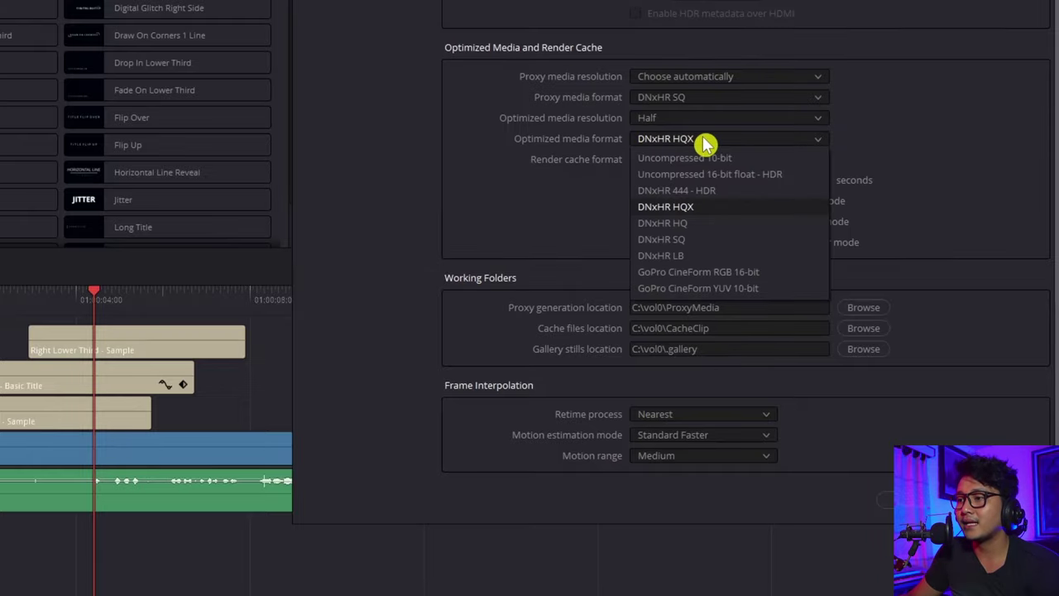
left_click(703, 142)
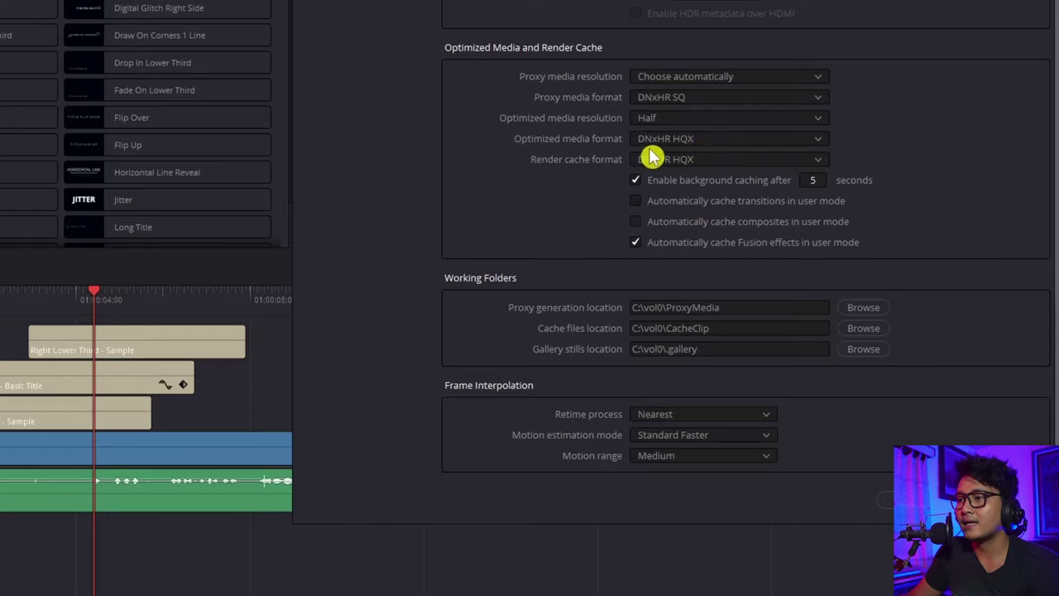
left_click(714, 147)
left_click(713, 147)
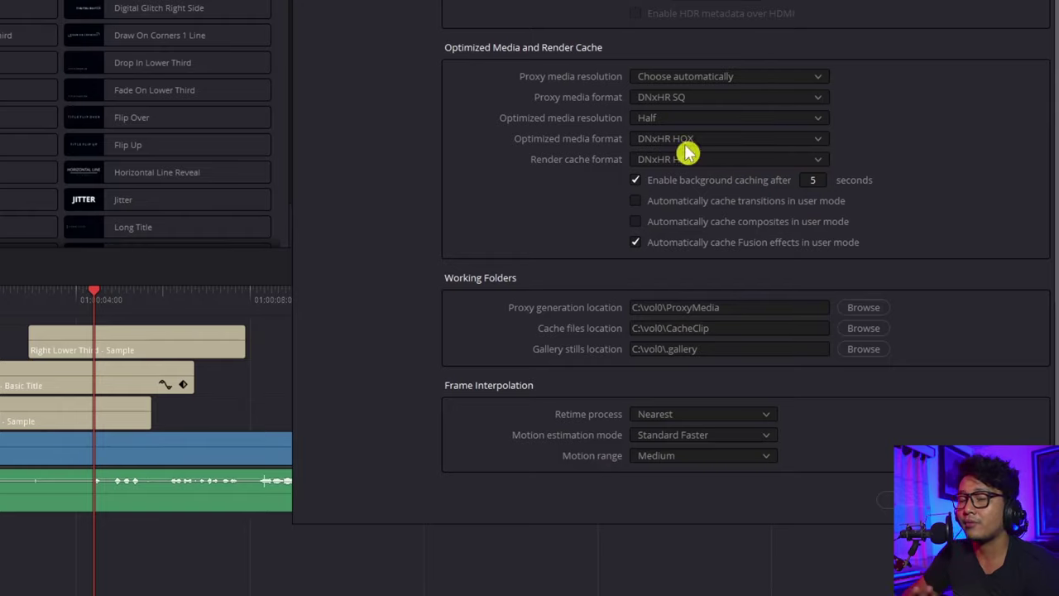
left_click(685, 143)
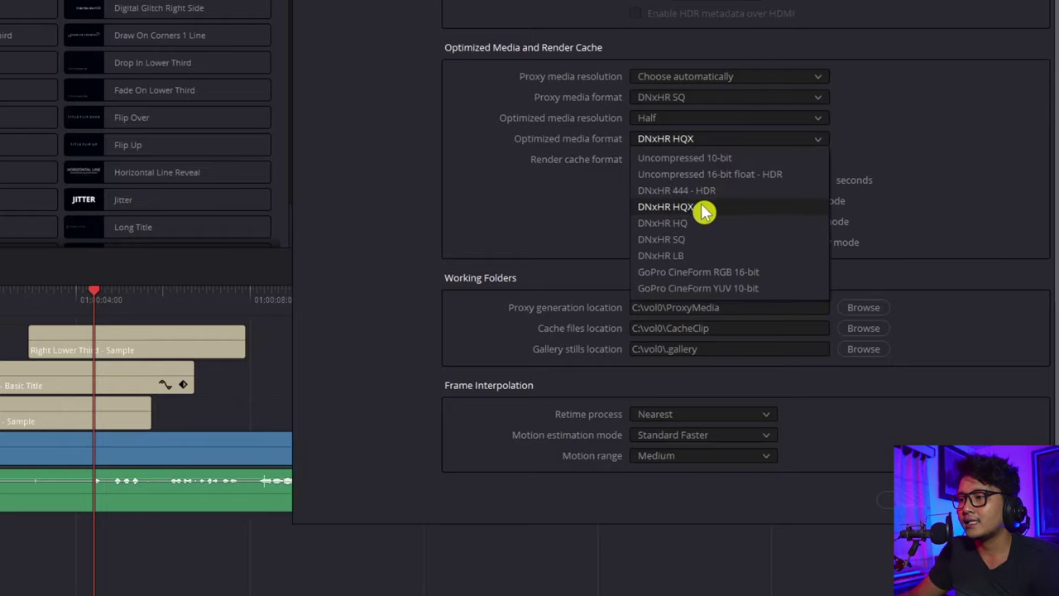
left_click(674, 142)
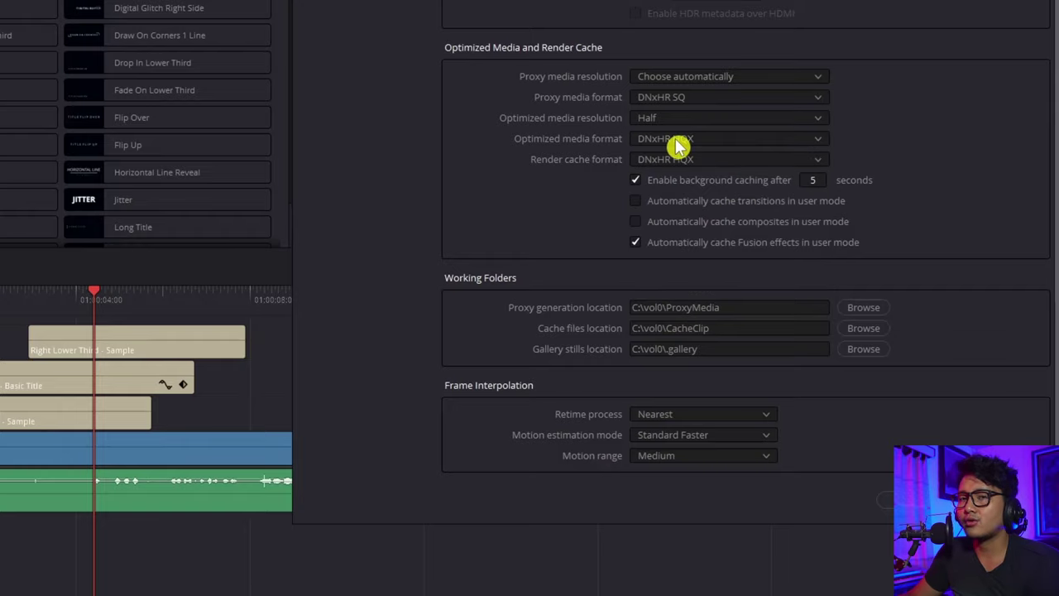
left_click(677, 142)
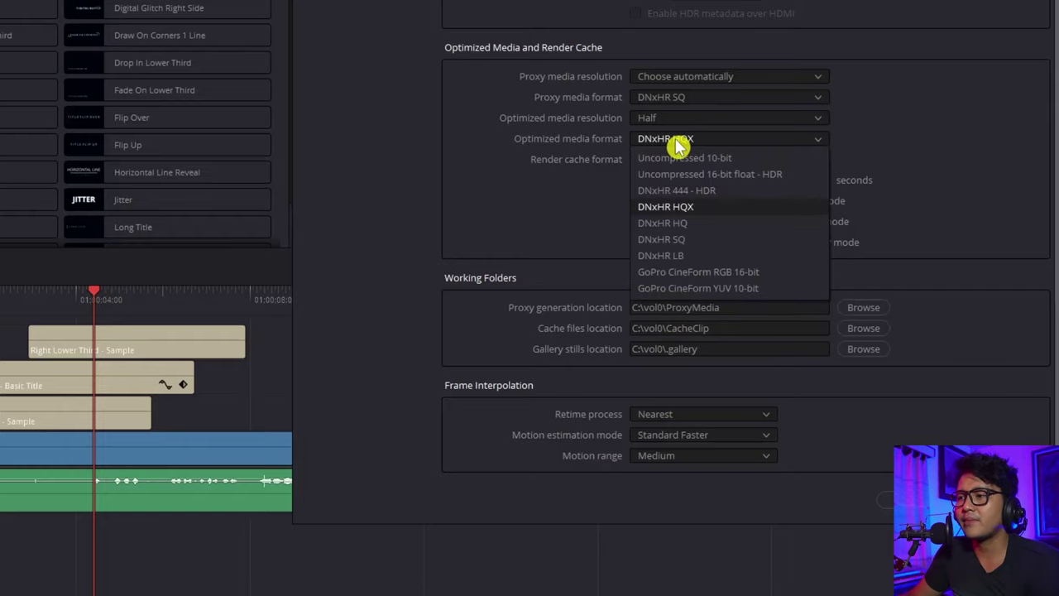
left_click(677, 143)
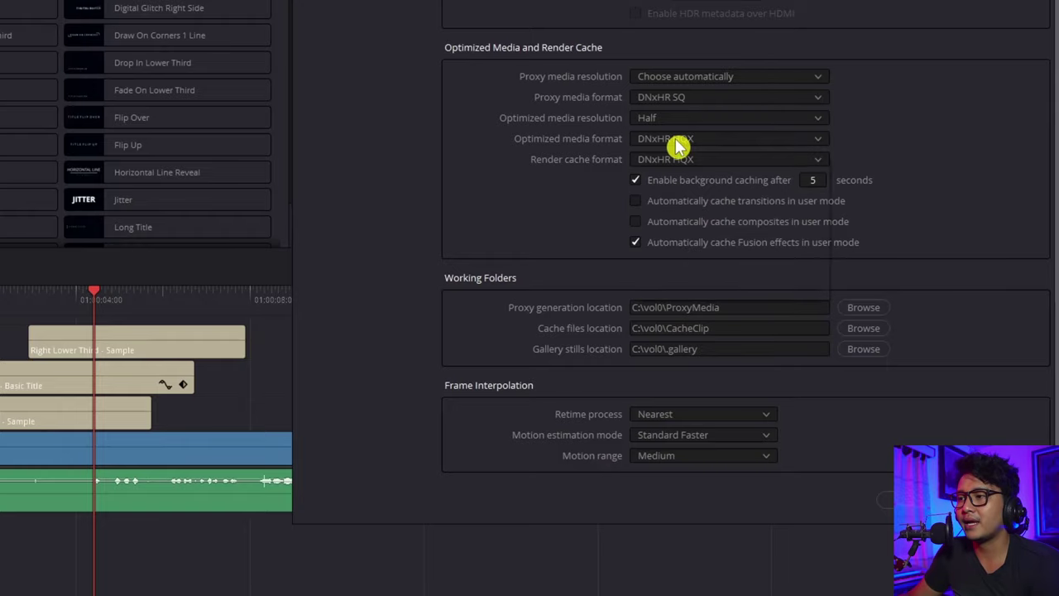
left_click(679, 143)
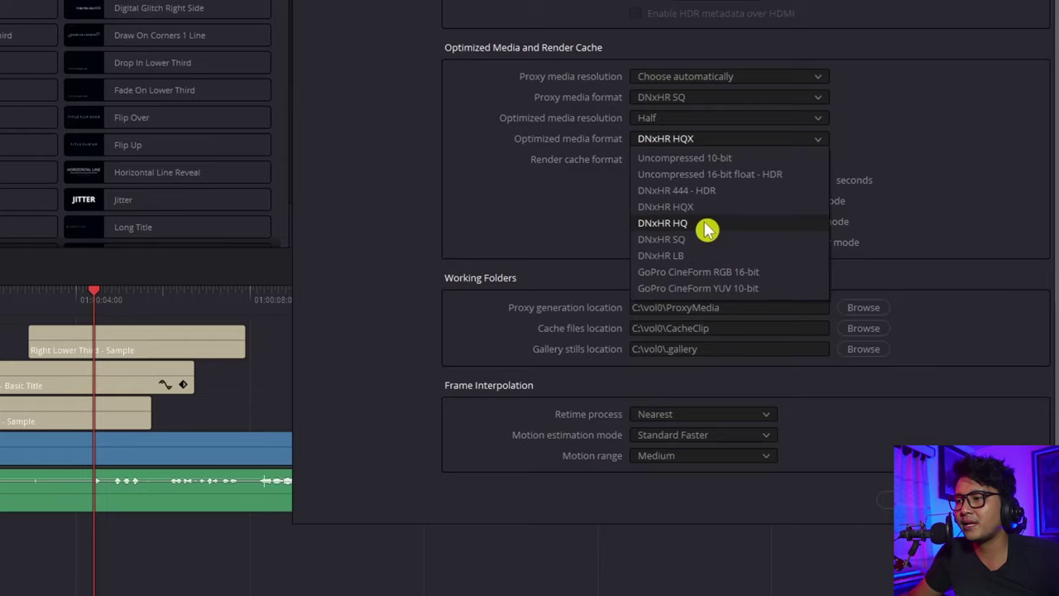
left_click(705, 225)
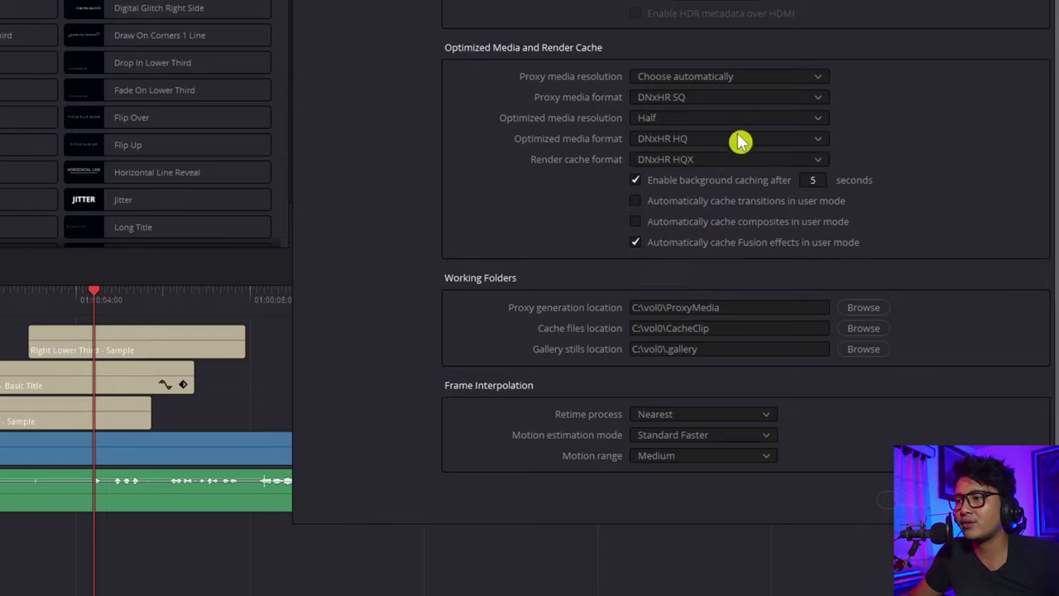
Set the proxy media format to DNxHR HQ and save the project settings.
left_click(704, 99)
left_click(693, 166)
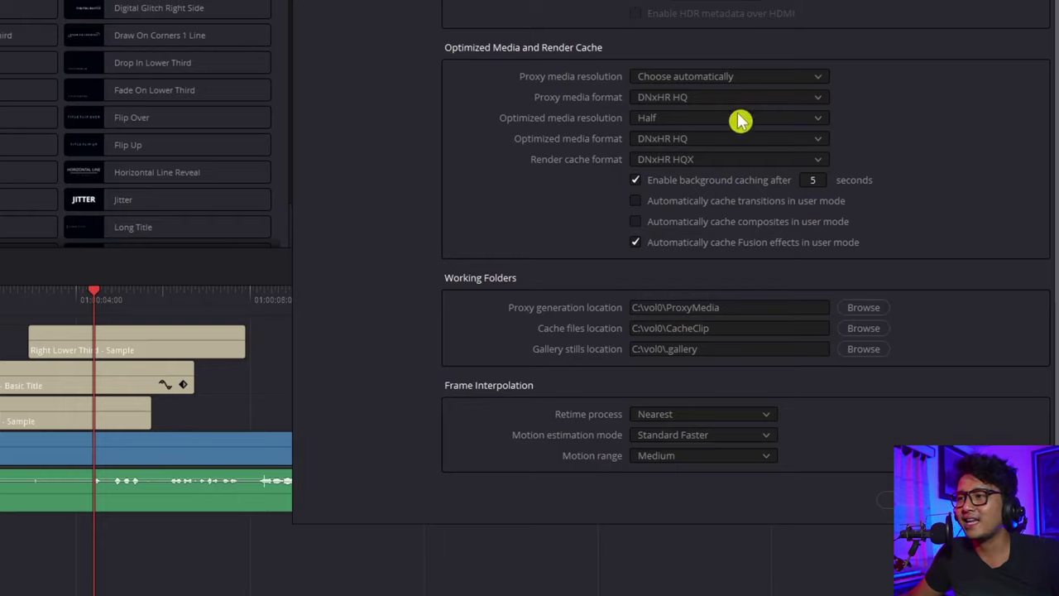
left_click(748, 76)
key("Escape")
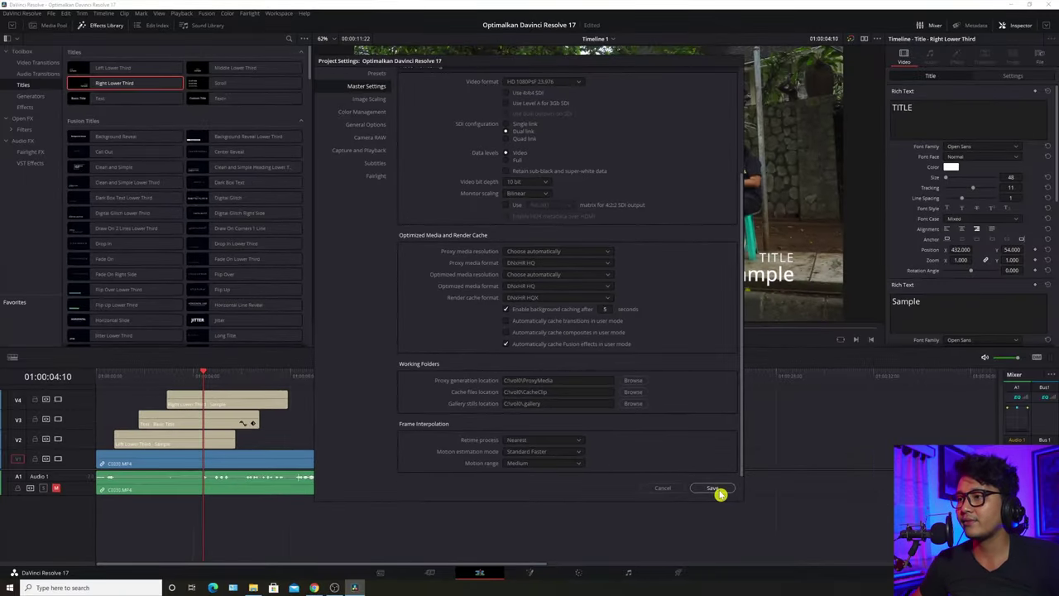
left_click(717, 489)
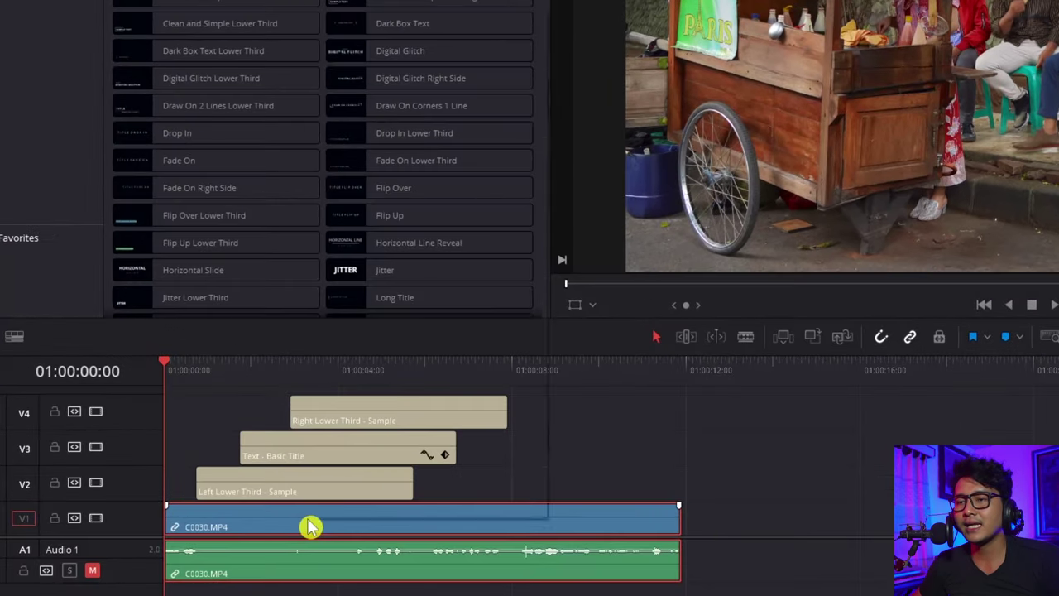
Generate optimized media for the C0030.MP4 clip on track V1.
right_click(177, 464)
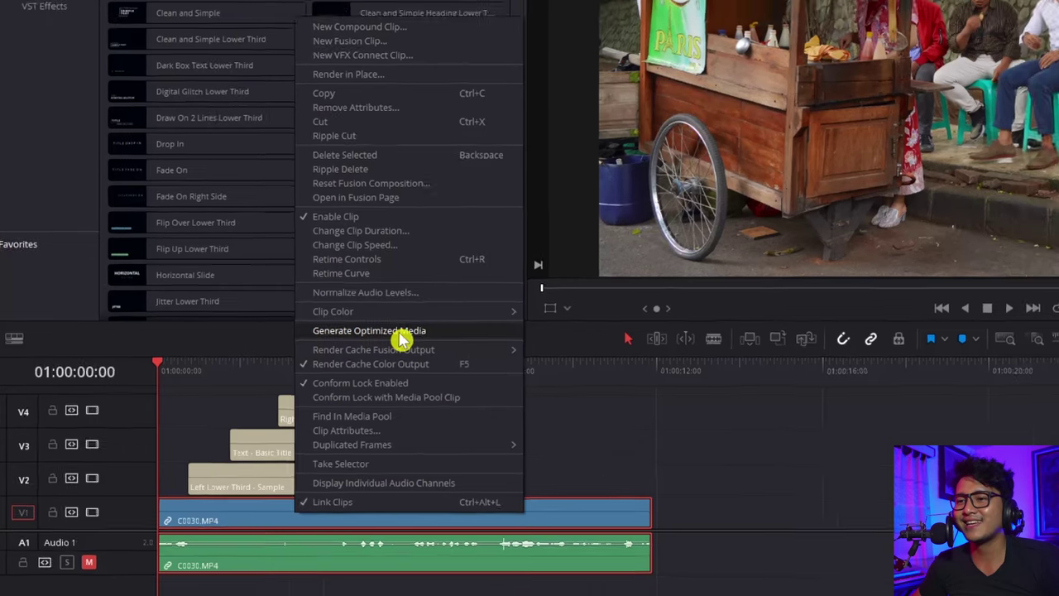
left_click(420, 337)
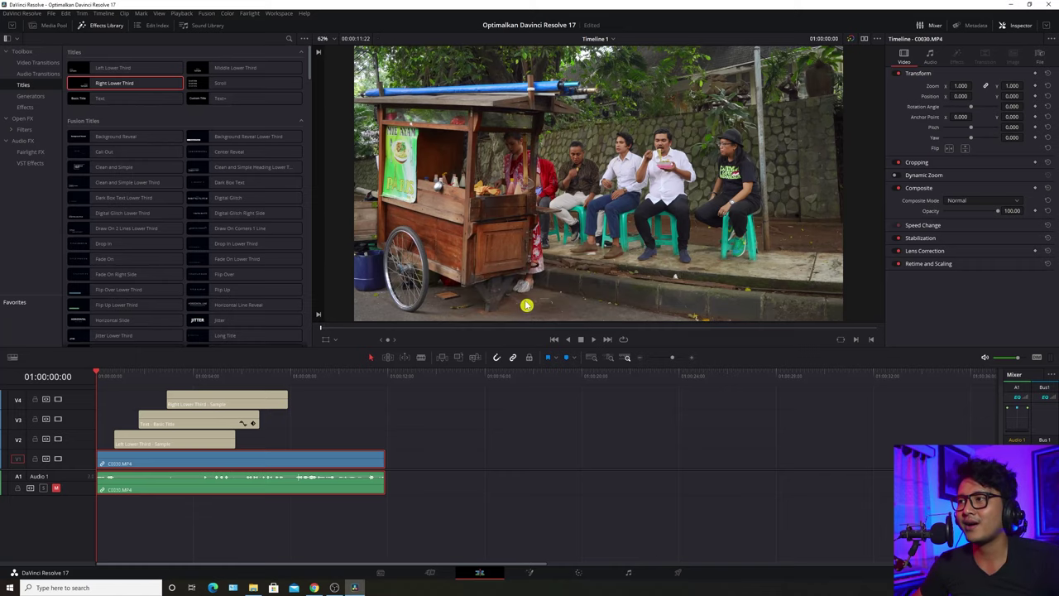
left_click(175, 12)
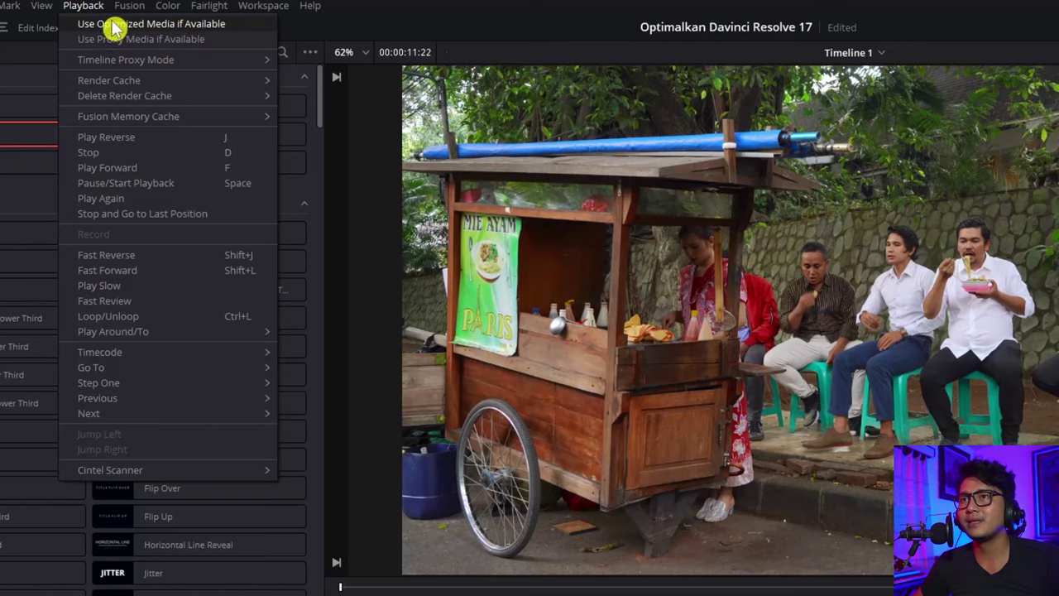
Turn on Use Optimized Media if Available, test-play the timeline, and return to its start.
left_click(84, 27)
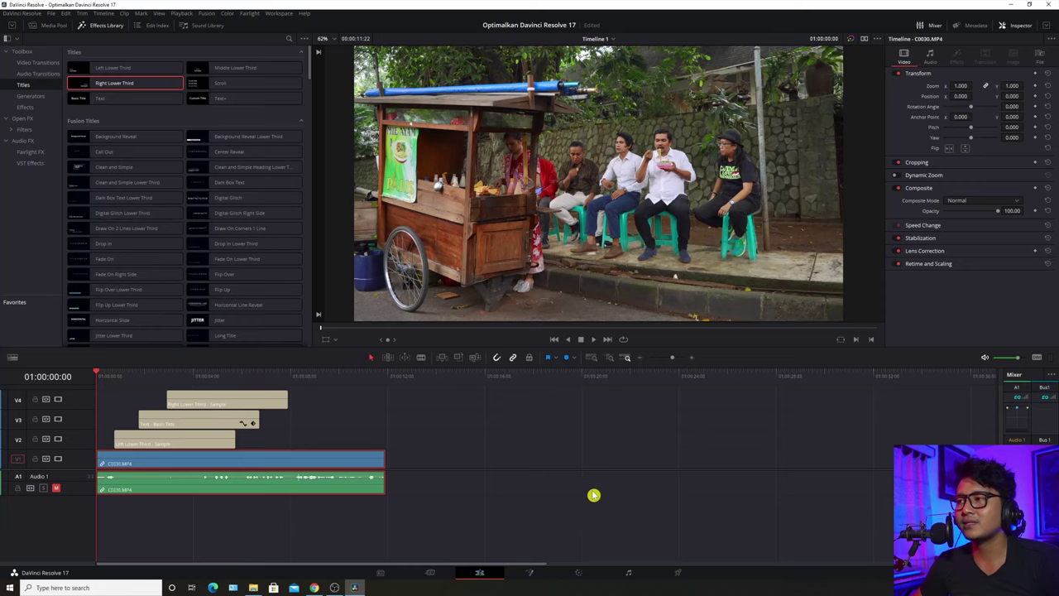
key("space")
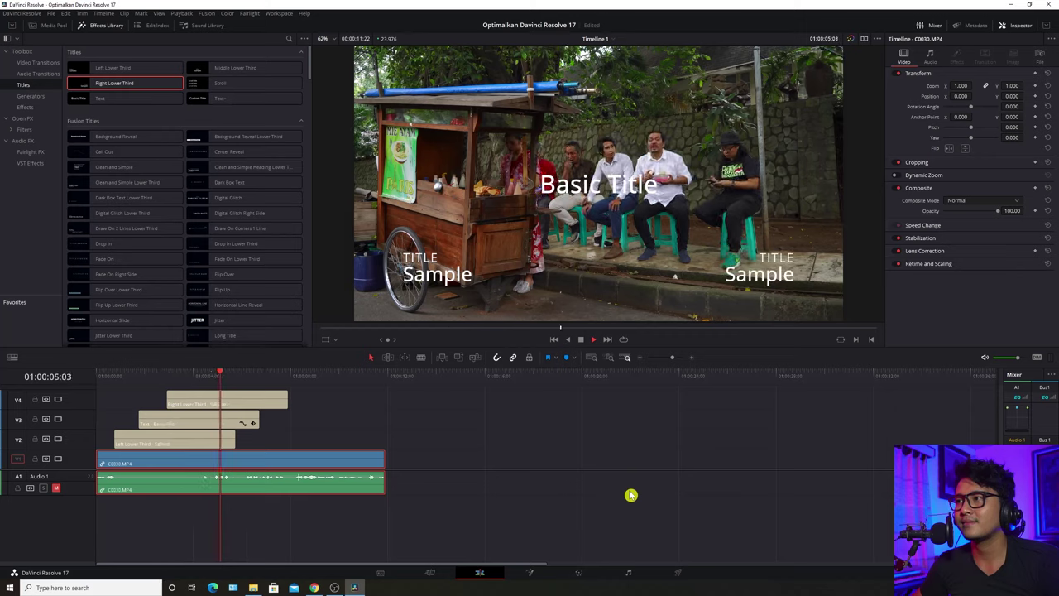
key("space")
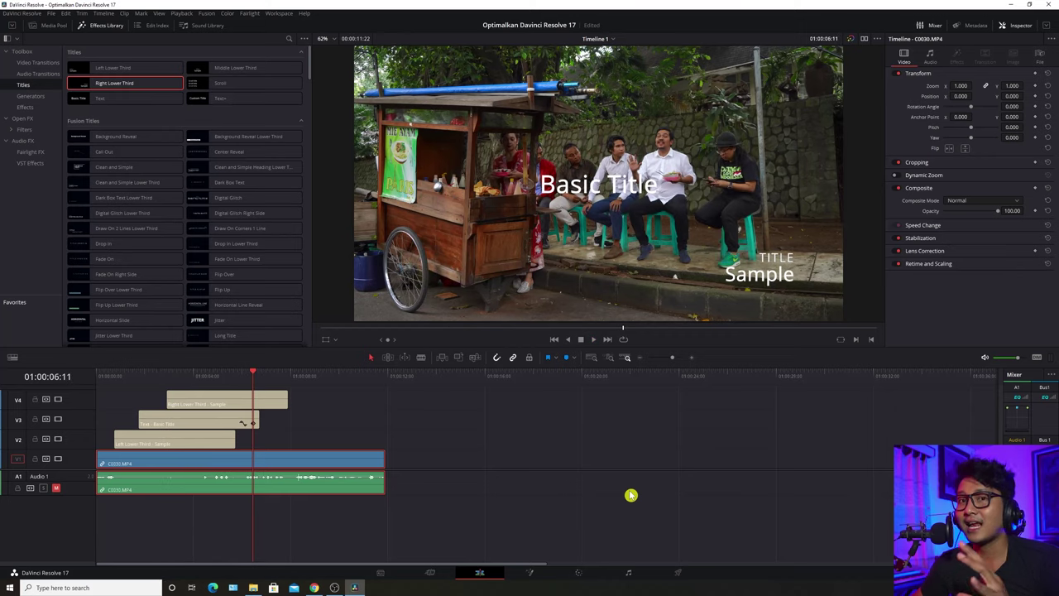
key("Home")
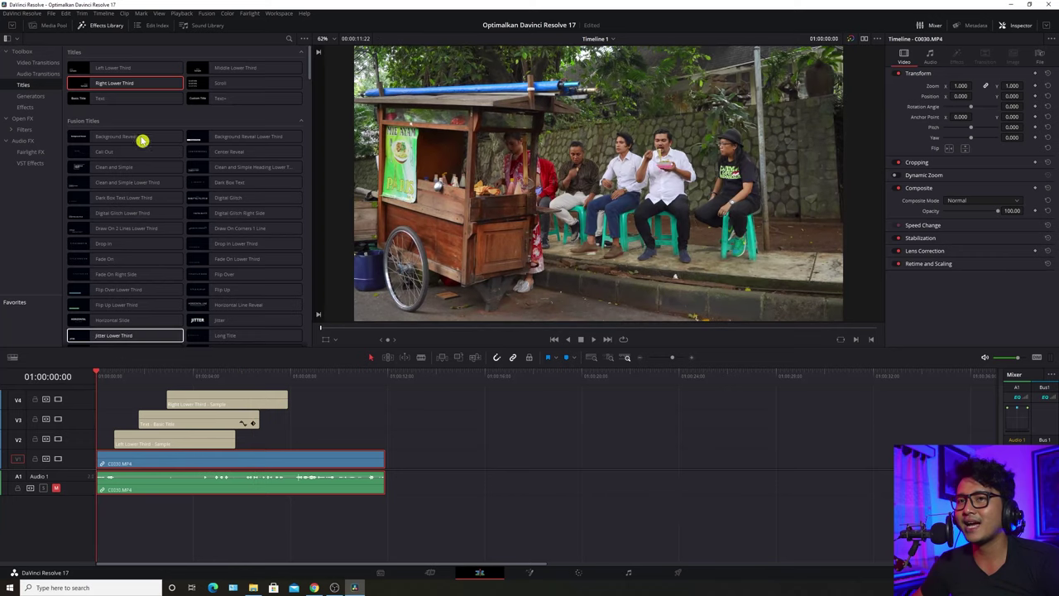
left_click(181, 13)
Play the timeline to test smoothness and bring the playhead back near the start.
left_click(177, 27)
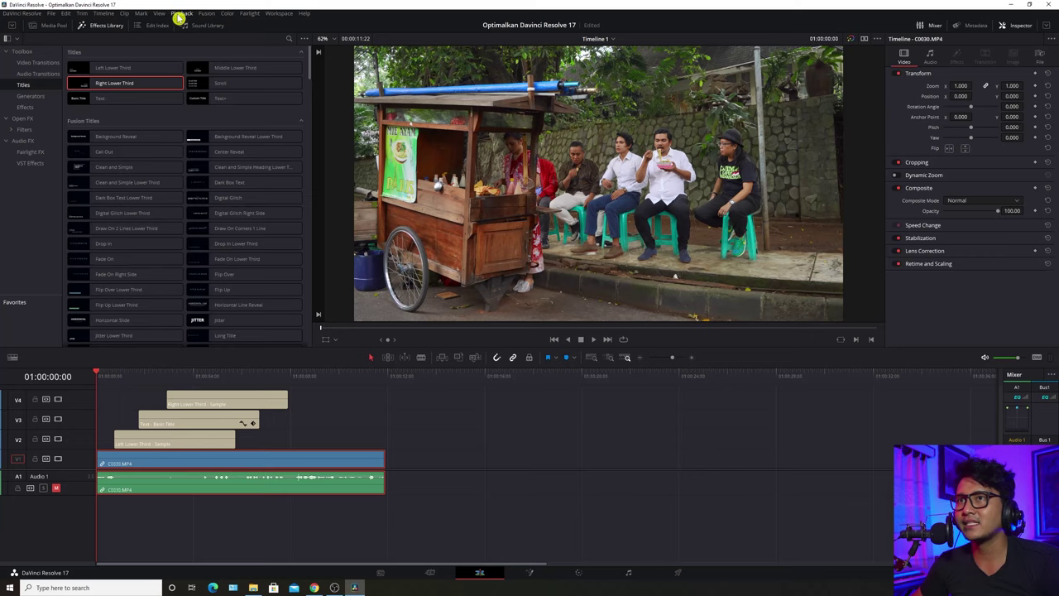
left_click(180, 15)
left_click(497, 505)
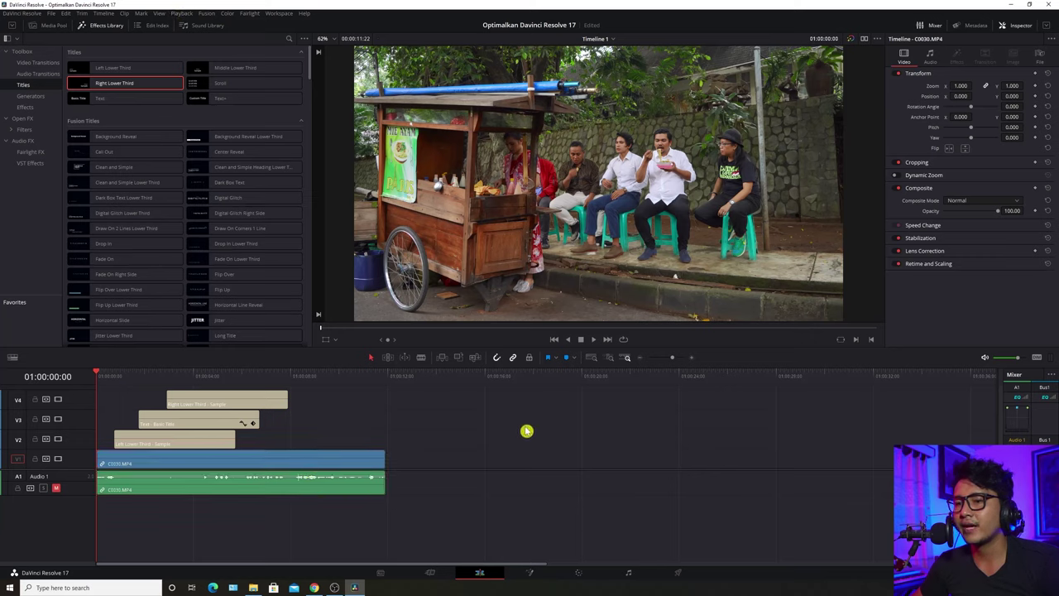
key("space")
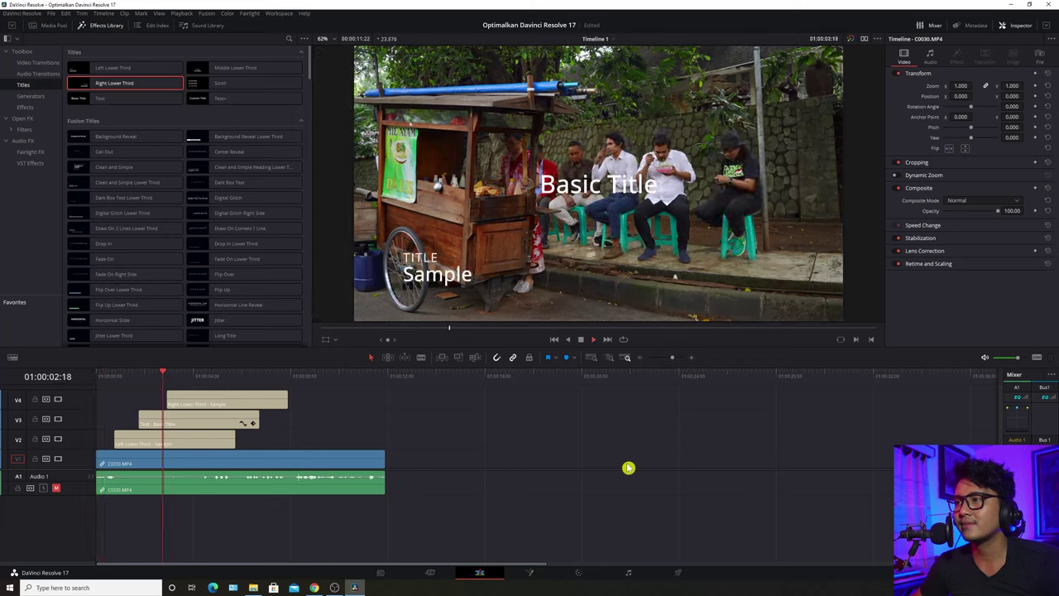
key("space")
left_click(97, 377)
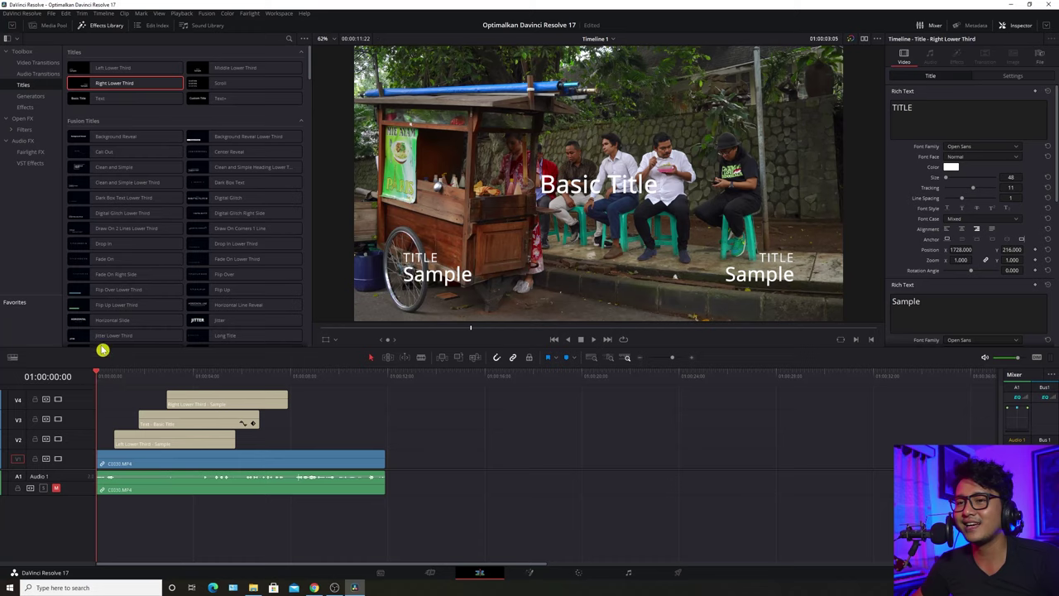
left_click(108, 379)
left_click(388, 438)
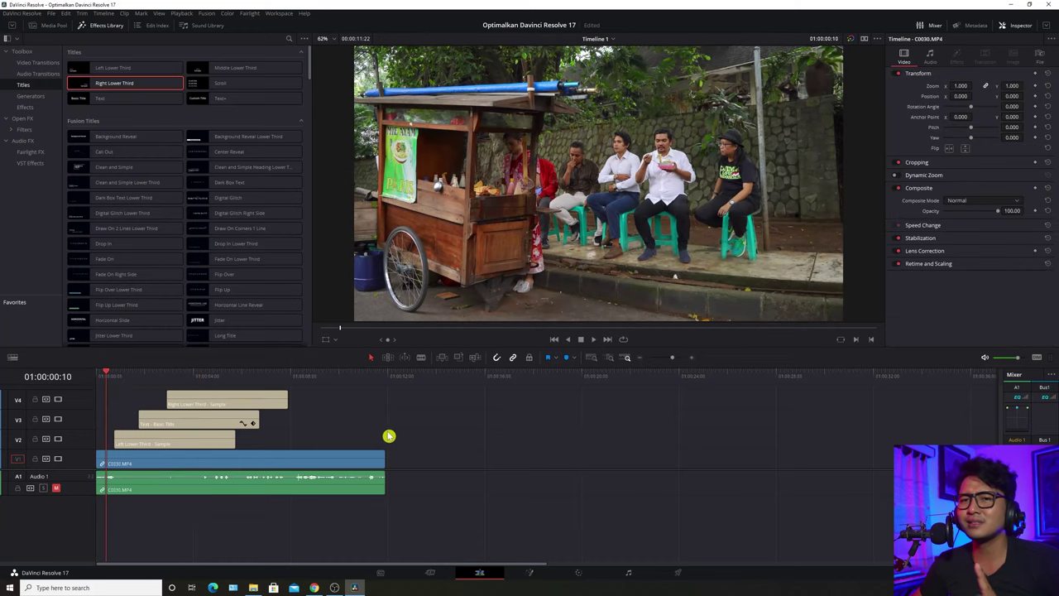
Set Timeline Proxy Mode to Half Resolution and replay the timeline from its start.
left_click(182, 13)
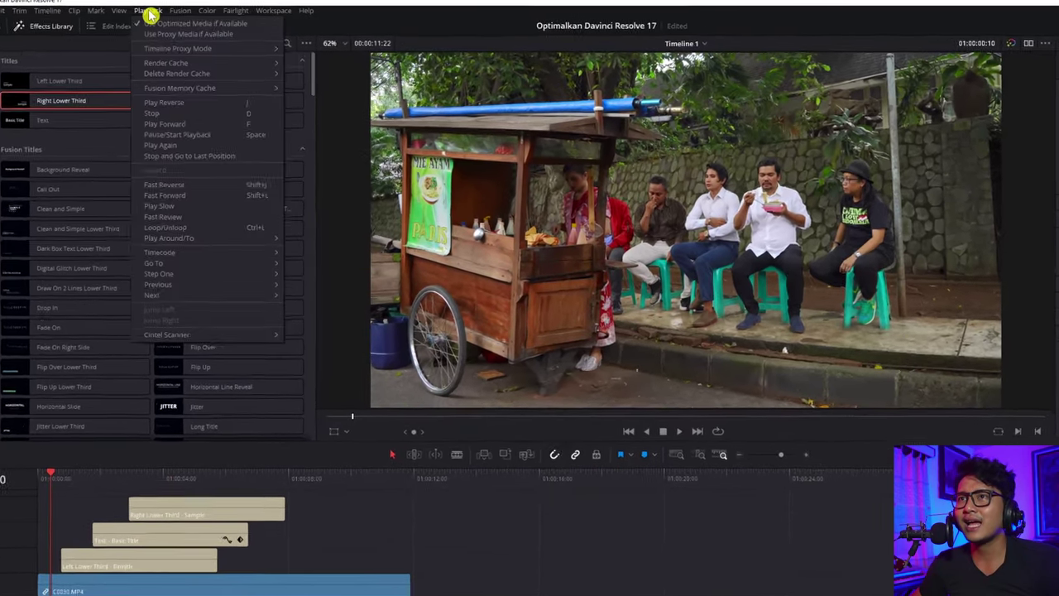
mouse_move(197, 43)
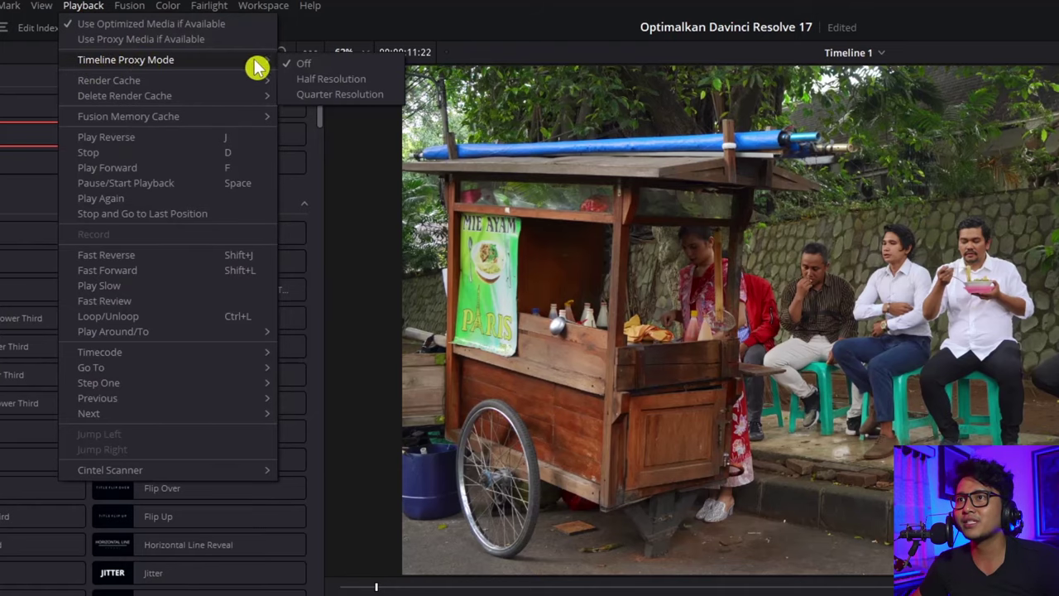
left_click(330, 80)
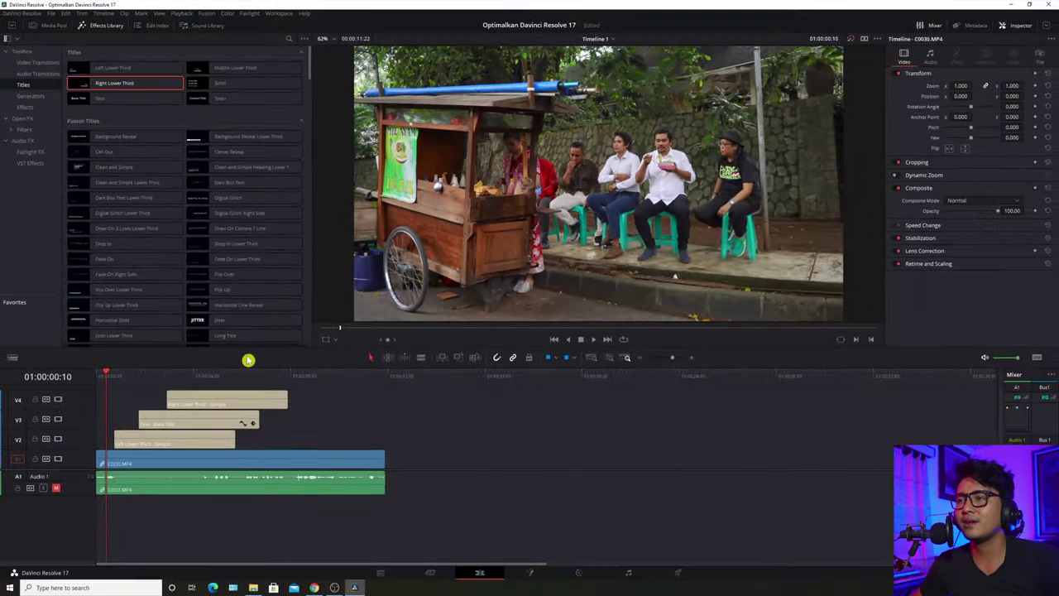
left_click_drag(106, 374, 96, 375)
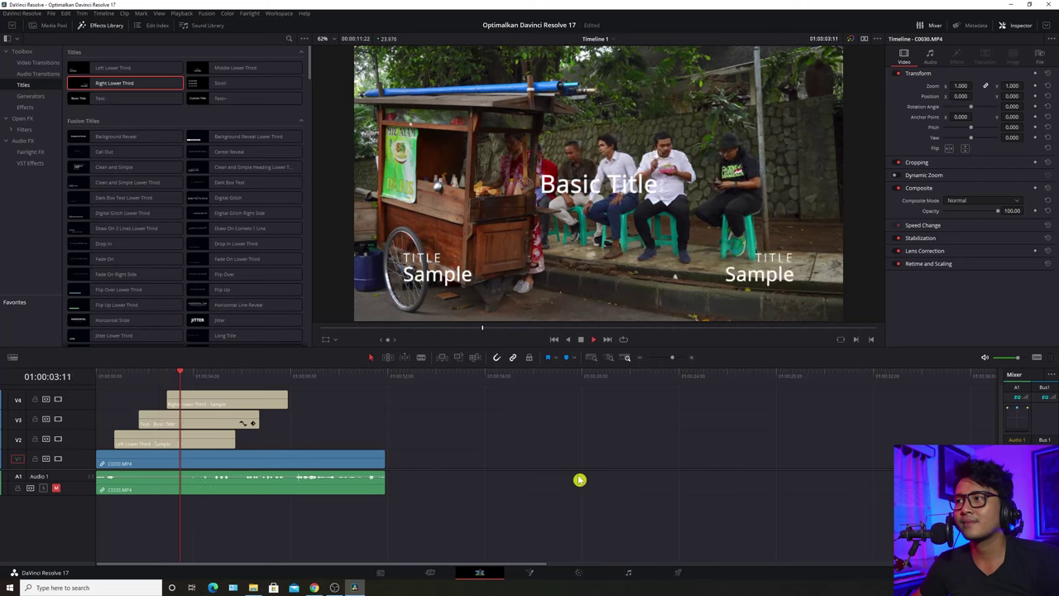
key("space")
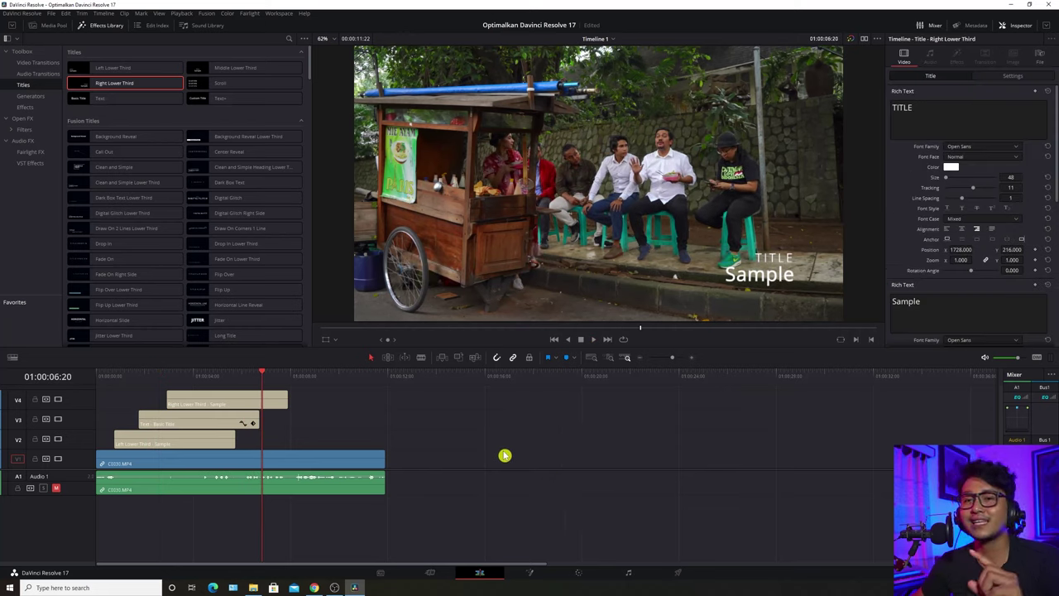
key("Home")
Check the Playback menu and C0030.MP4 clip options without changes, then deselect the clips.
left_click(181, 13)
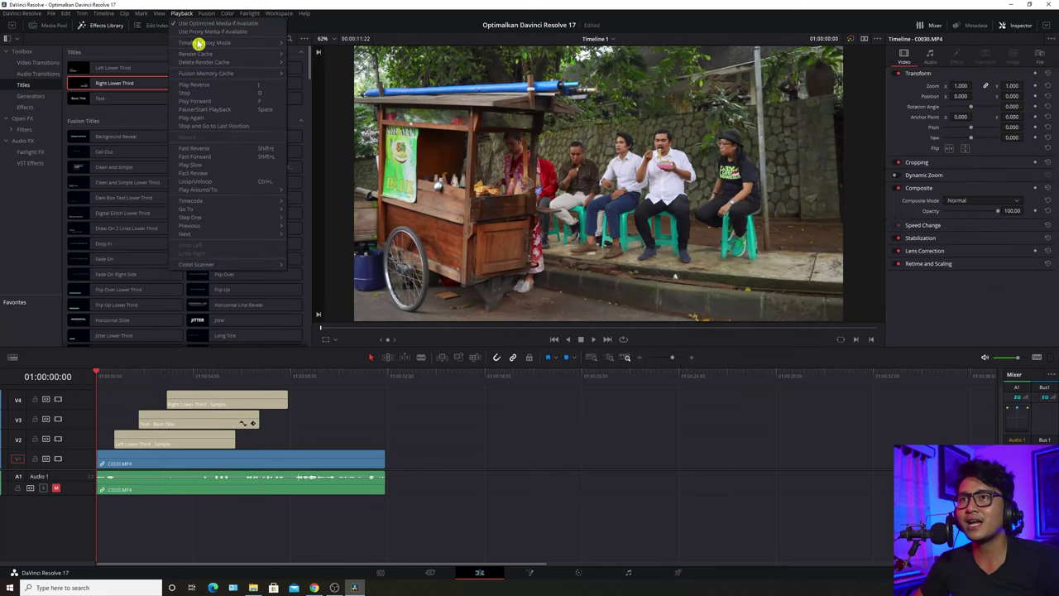
left_click(344, 48)
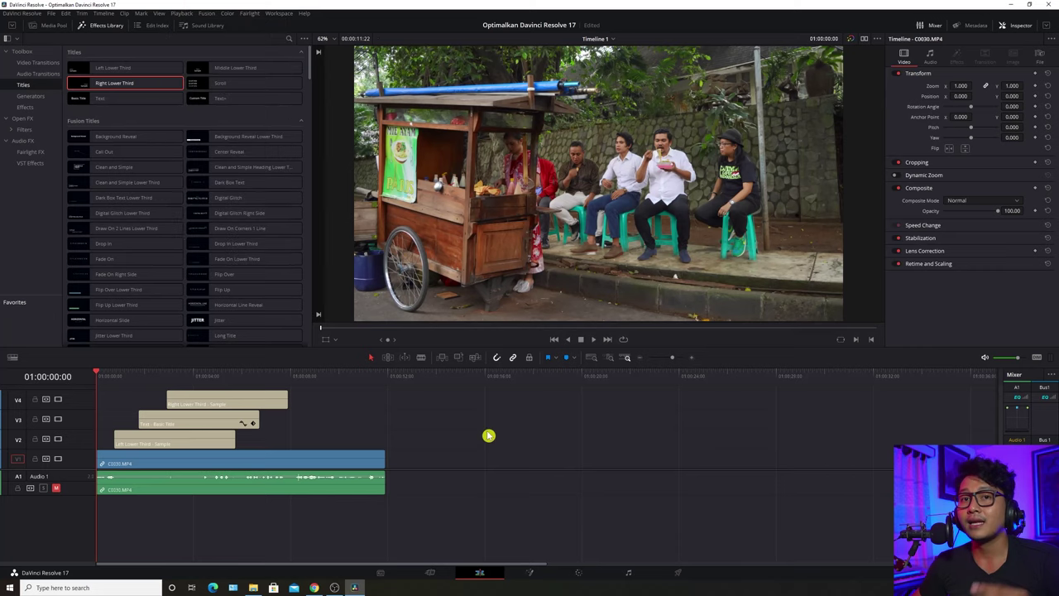
left_click(186, 13)
left_click(411, 469)
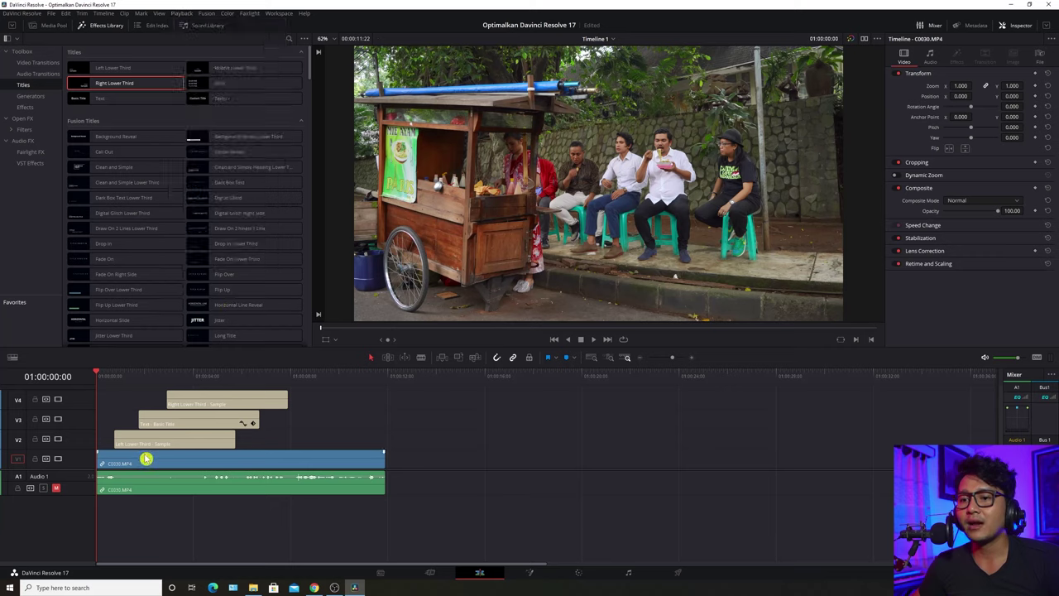
left_click(172, 461)
right_click(171, 461)
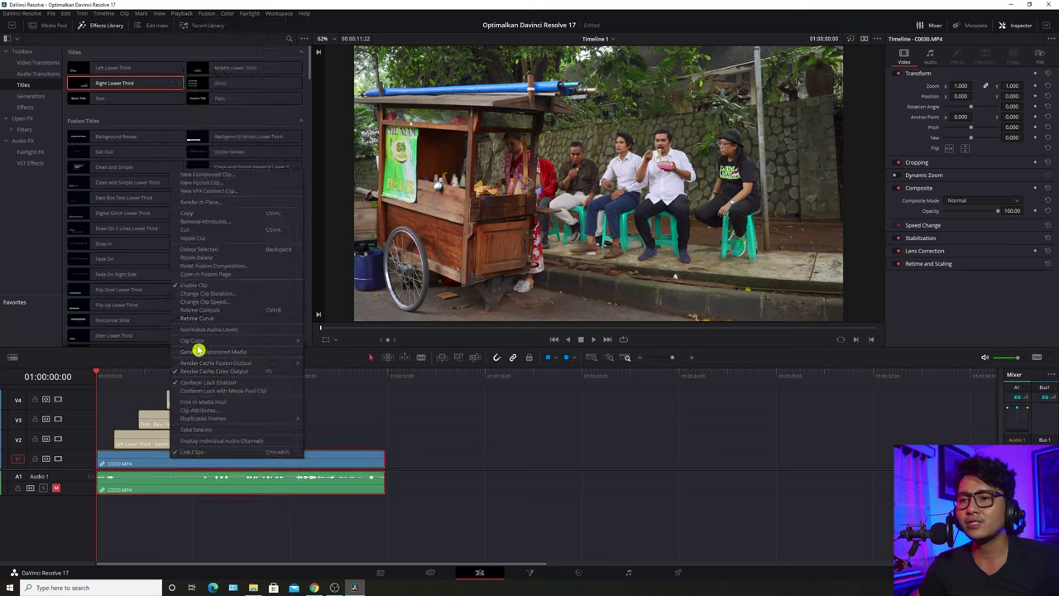
left_click(468, 423)
left_click(469, 423)
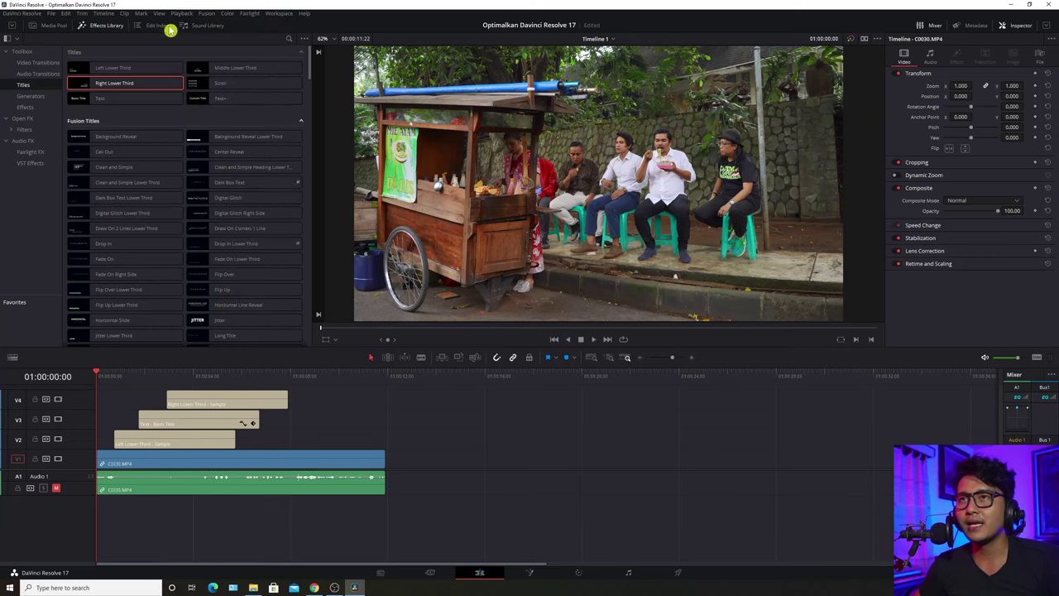
Generate proxy media for the C0030.MP4 source clip.
left_click(49, 27)
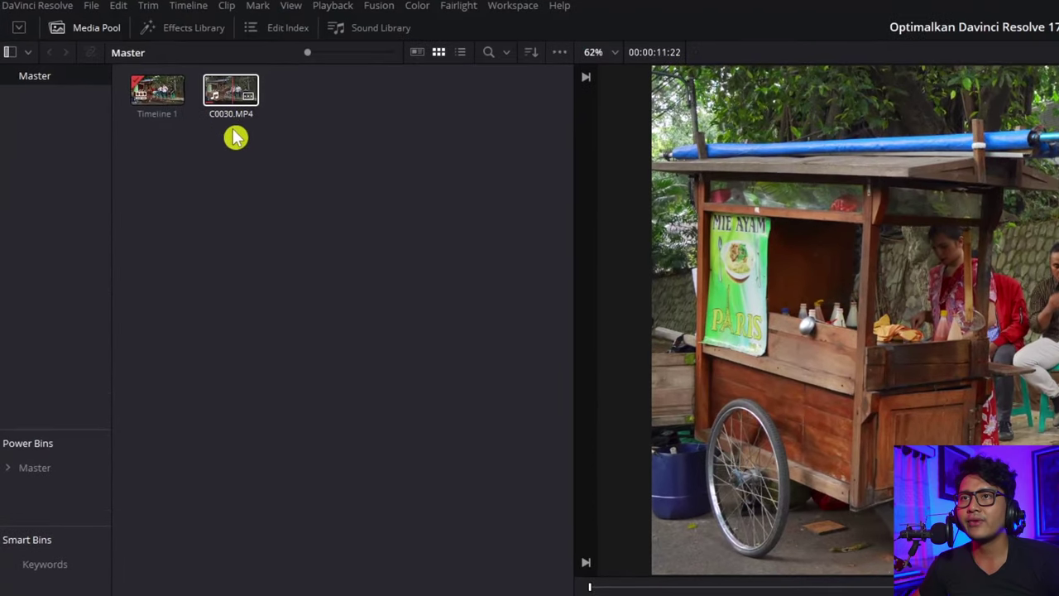
left_click(151, 70)
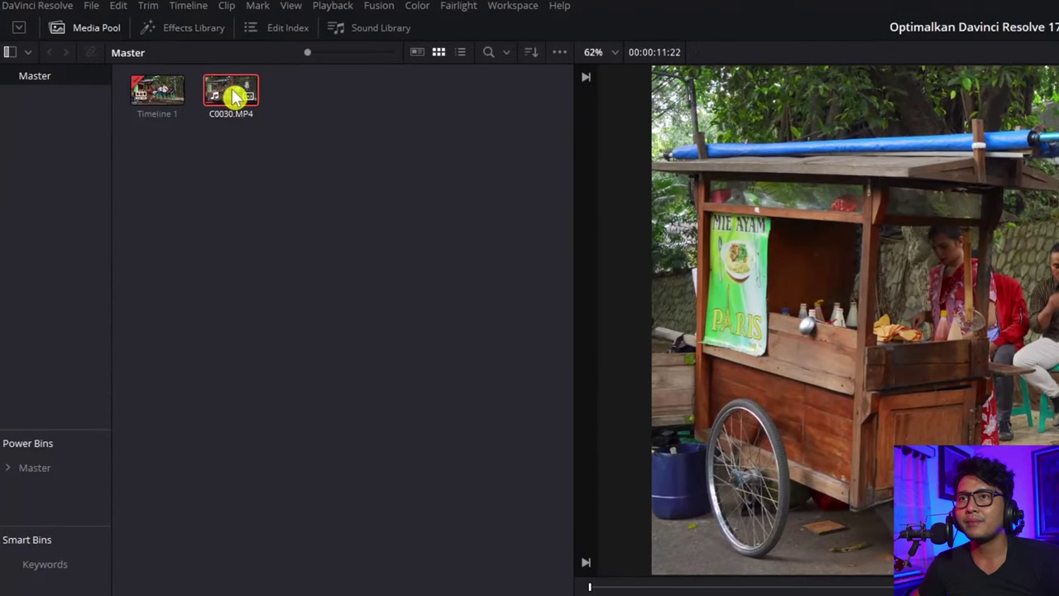
right_click(235, 97)
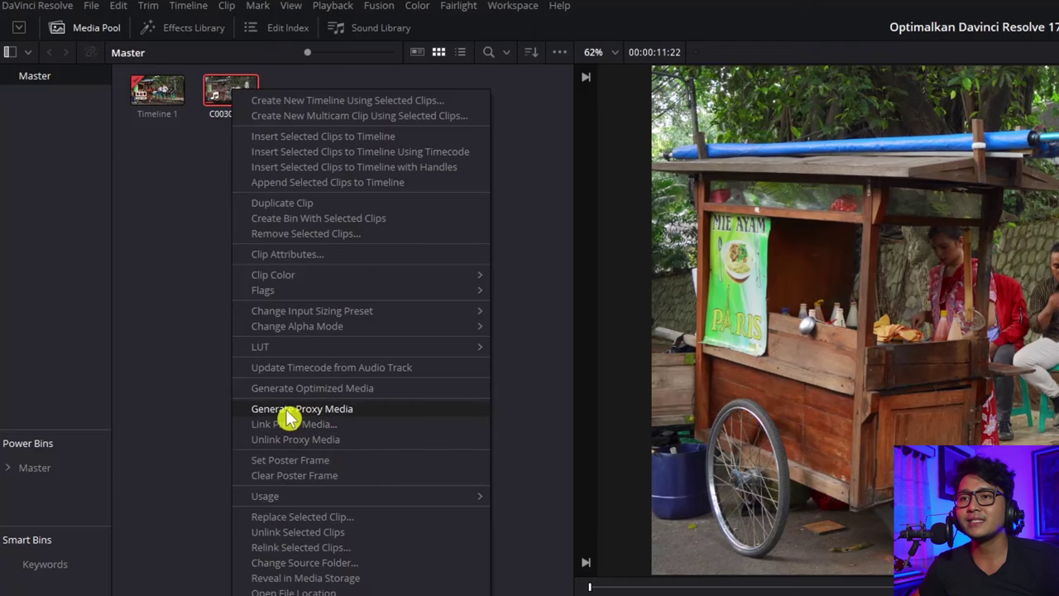
left_click(341, 408)
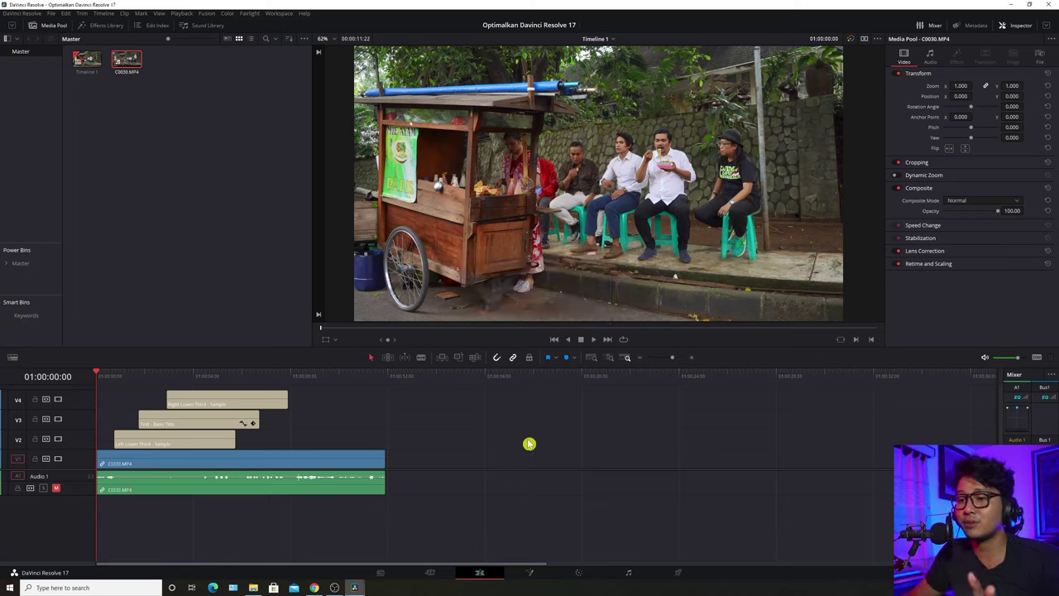
Select the V1 clip with its audio and switch to the Media page.
left_click(334, 463)
left_click(249, 466)
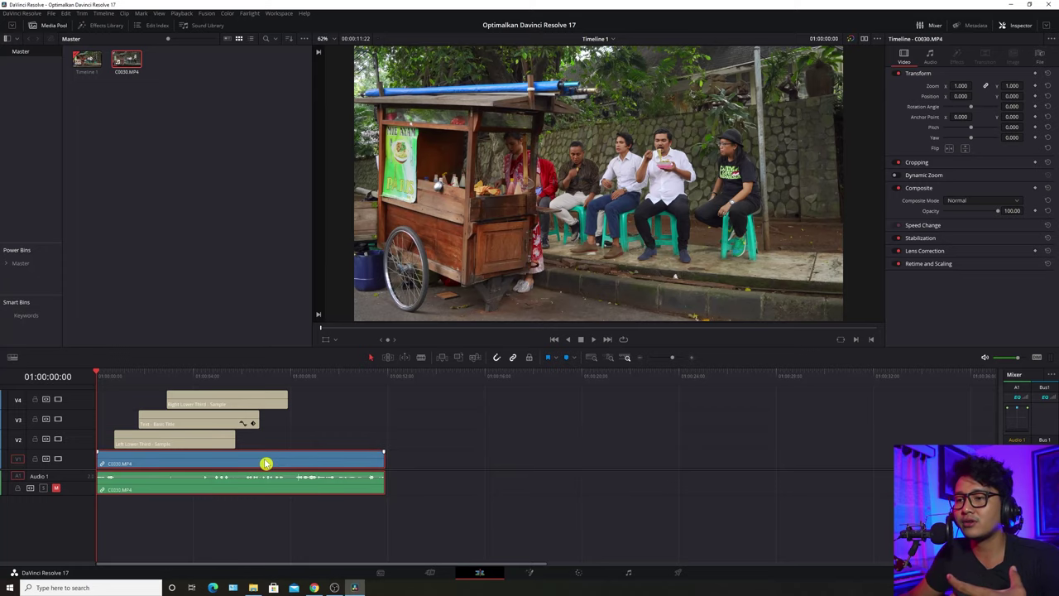
left_click(380, 574)
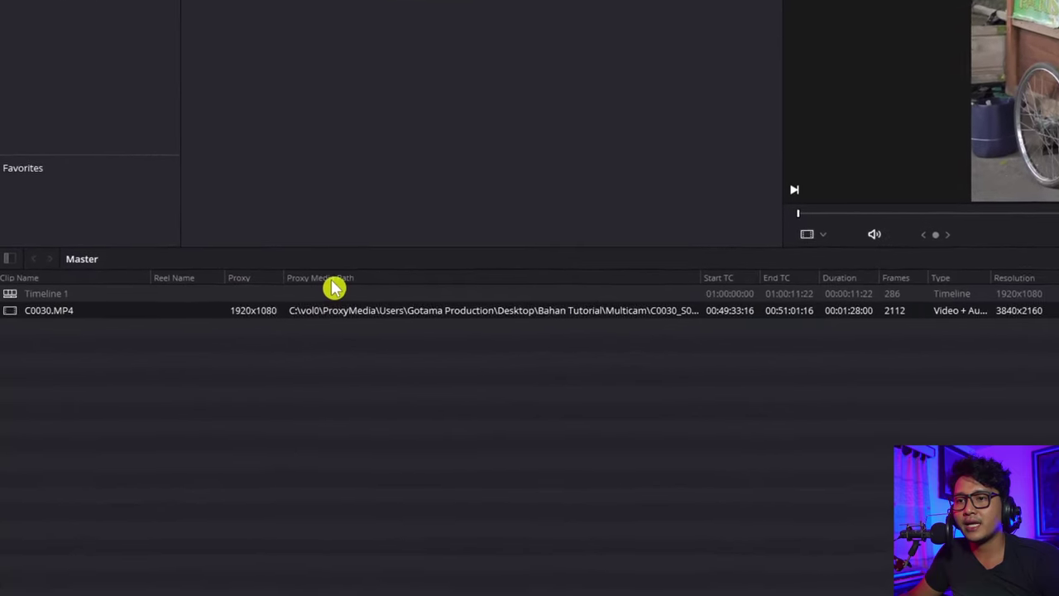
Show the Proxy and Proxy Media Path columns for C0030.MP4, then return to the Edit page.
right_click(333, 287)
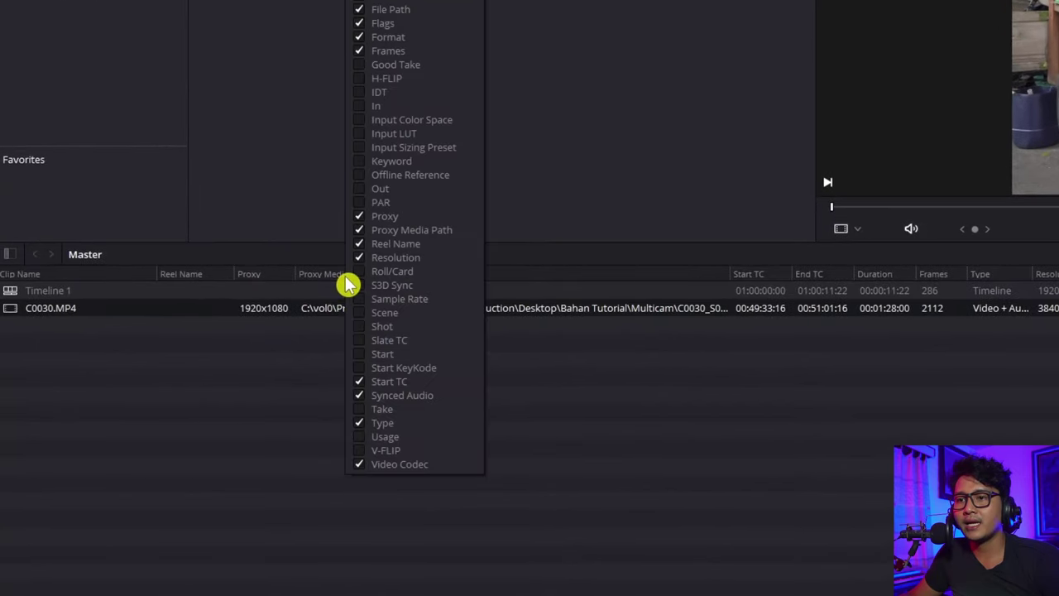
left_click(356, 216)
right_click(294, 281)
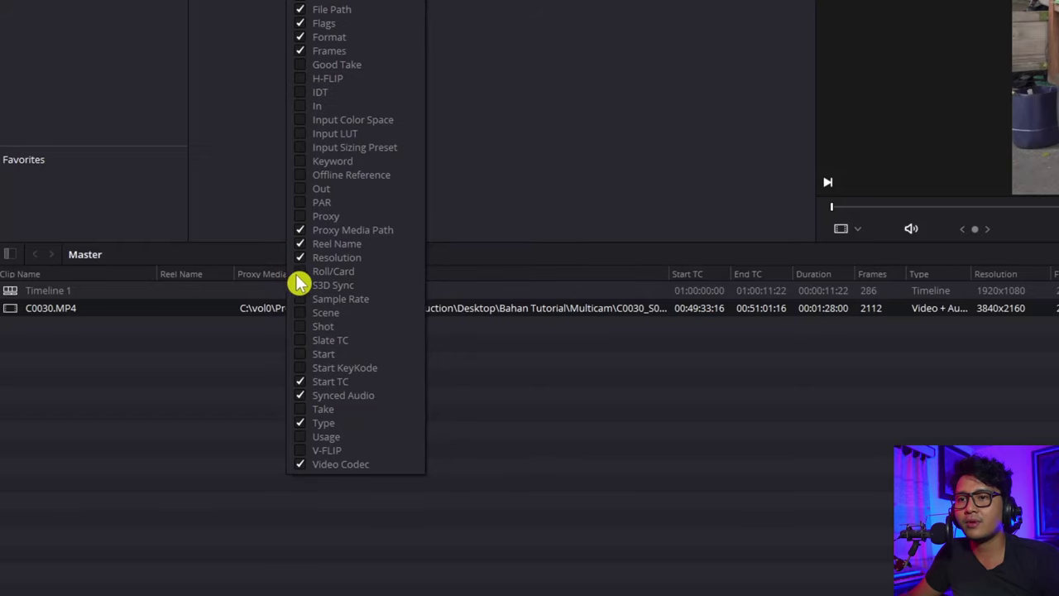
left_click(299, 231)
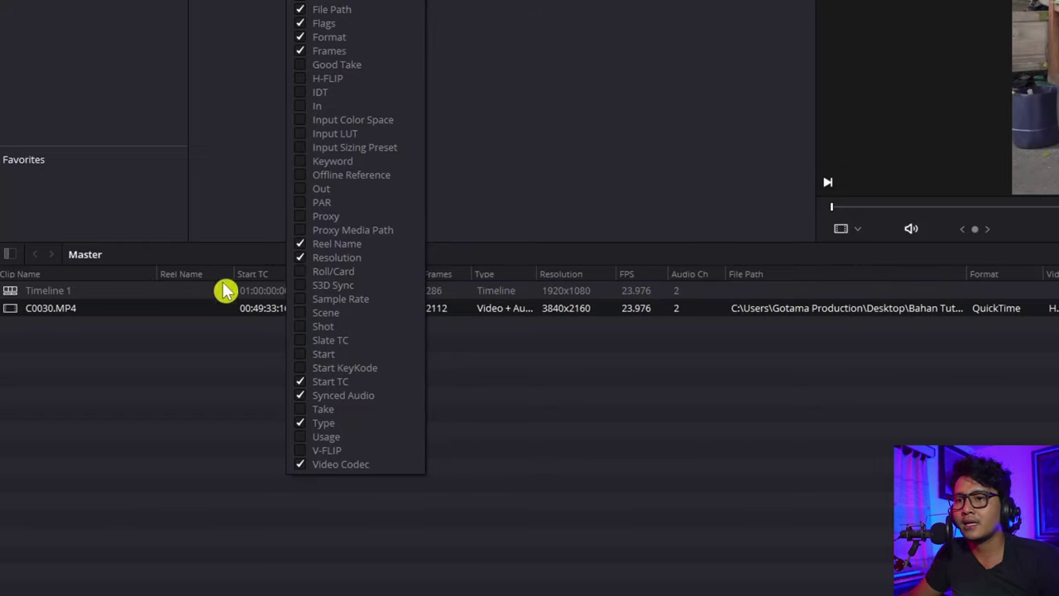
left_click(302, 217)
left_click(303, 231)
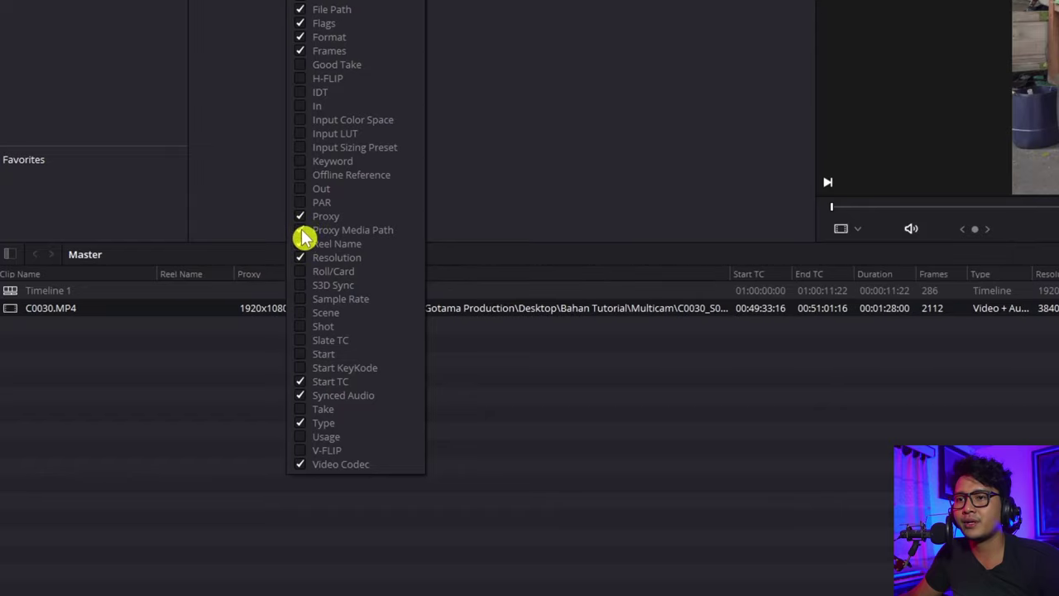
left_click(573, 480)
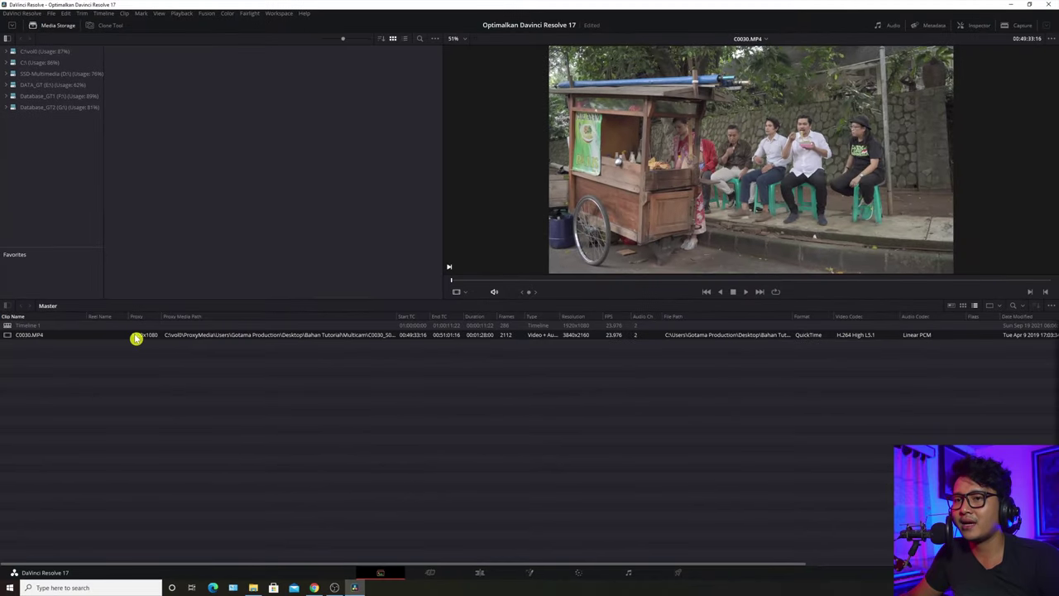
left_click(481, 575)
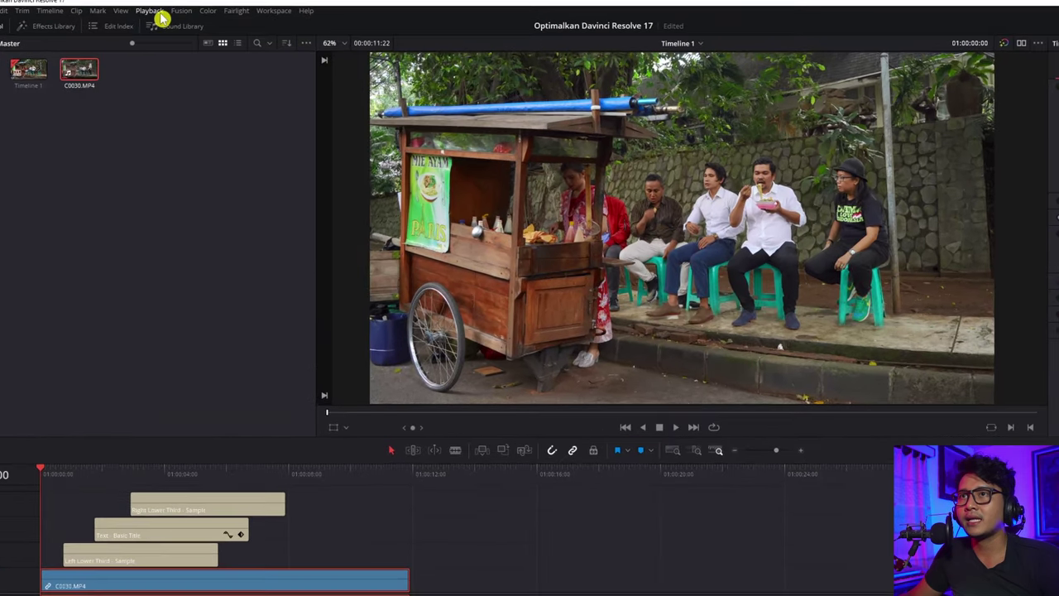
Turn on Use Proxy Media if Available and play the timeline.
left_click(181, 13)
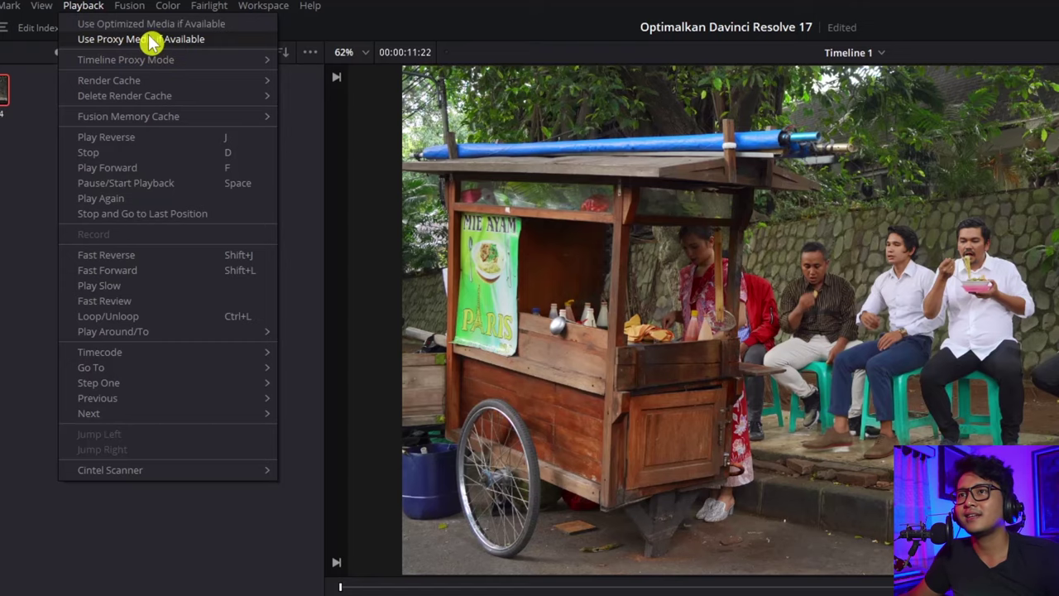
left_click(151, 40)
left_click(185, 14)
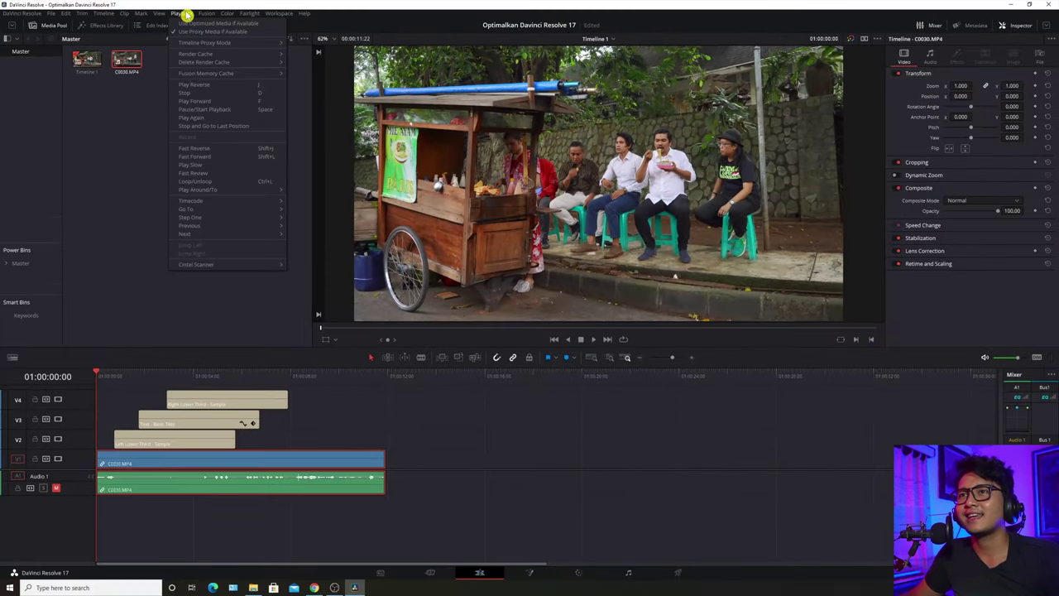
left_click(187, 15)
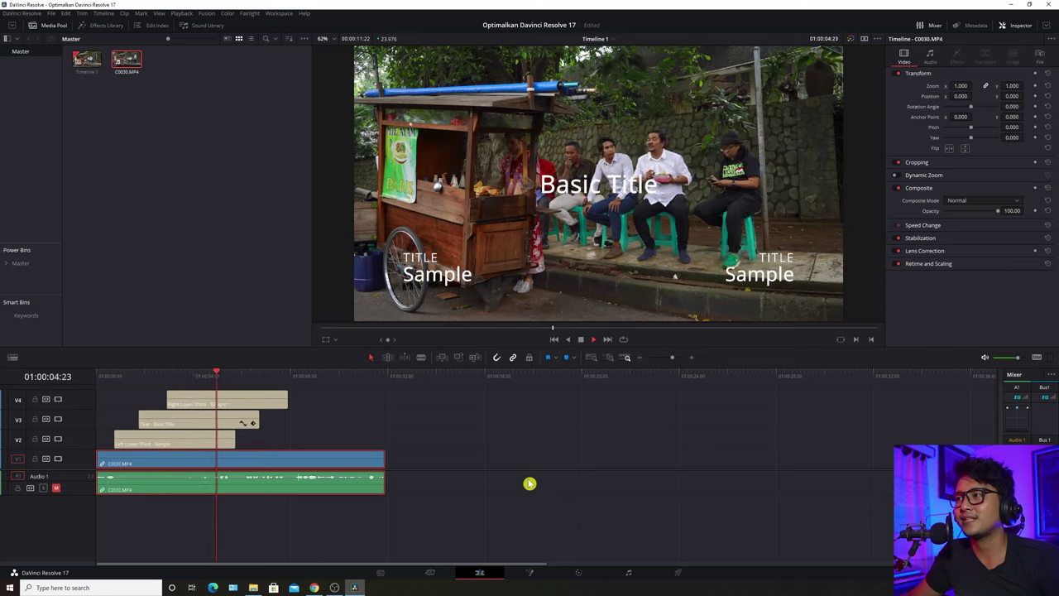
key("space")
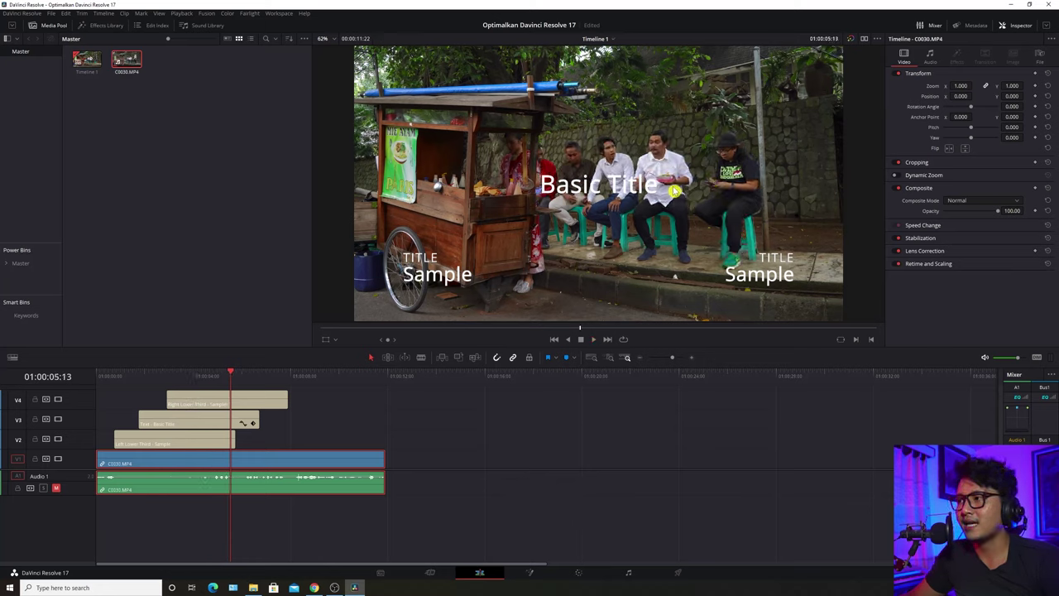
Play the timeline in the full-screen viewer, exit, and drag the playhead back to start.
key("ctrl+f")
key("ctrl+f")
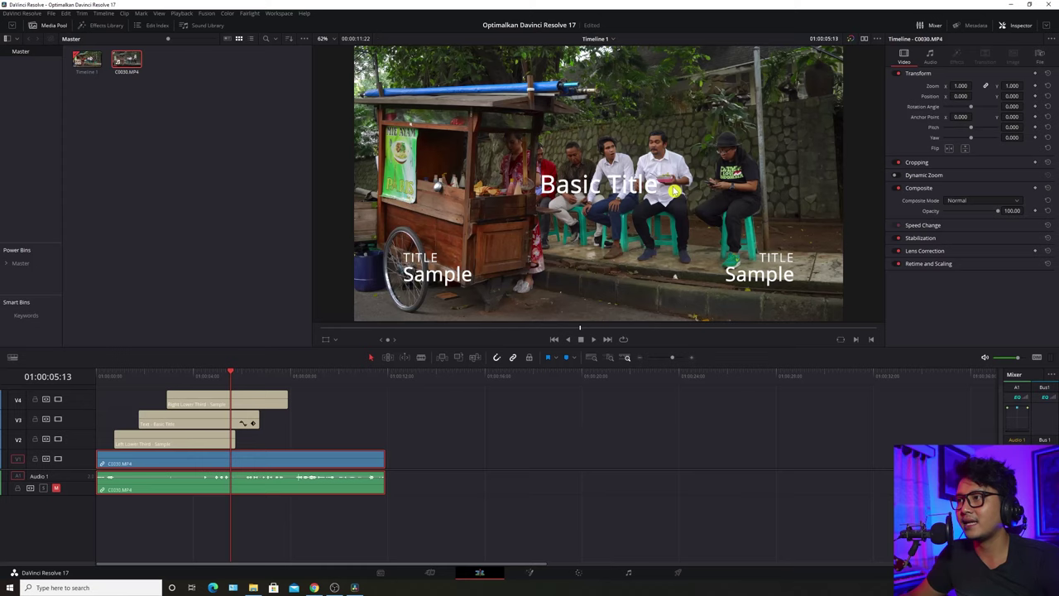
key("ctrl+f")
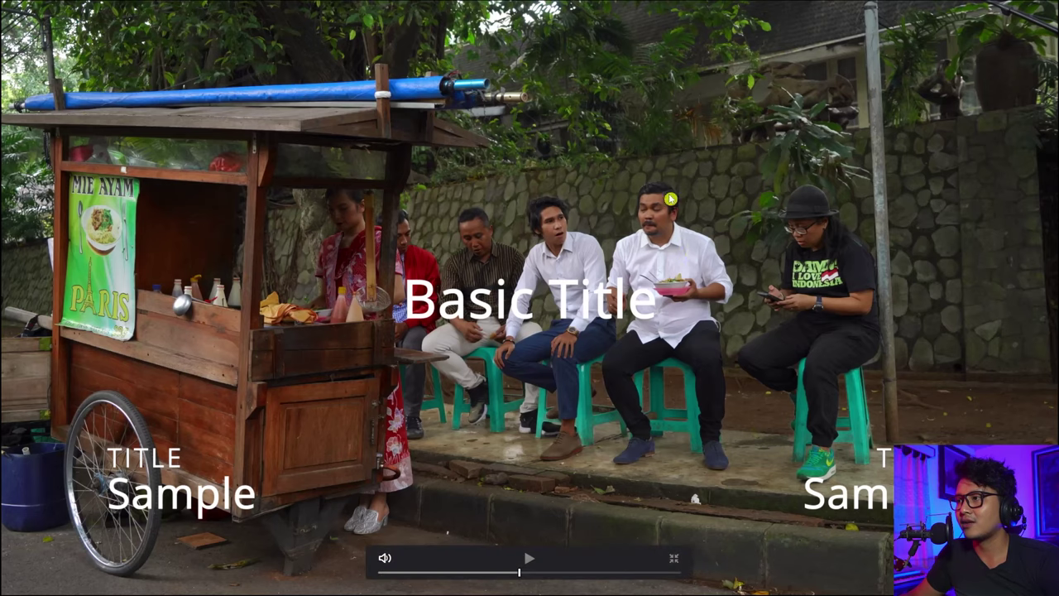
key("space")
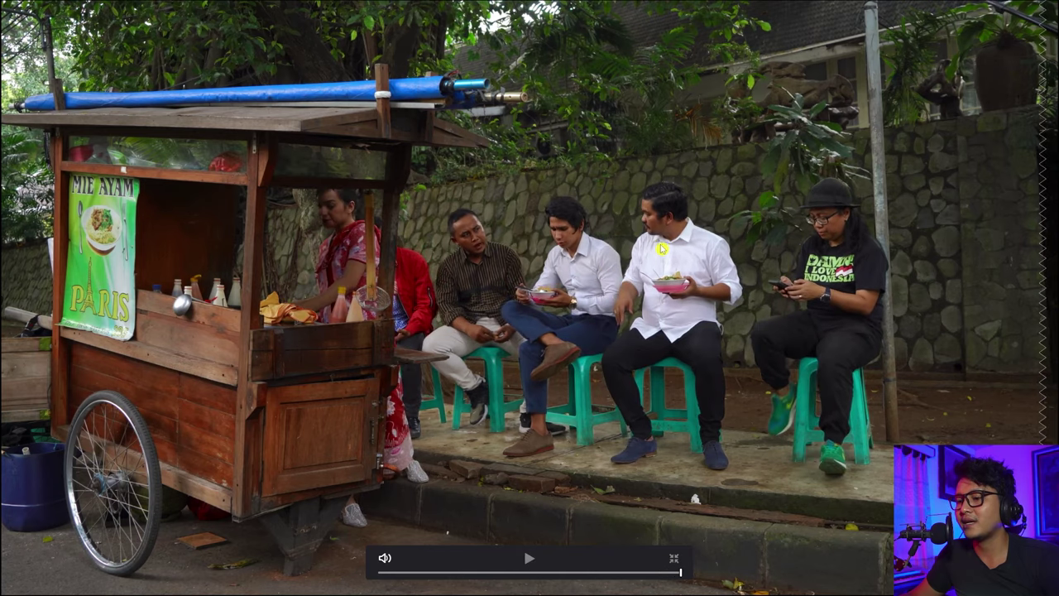
key("Escape")
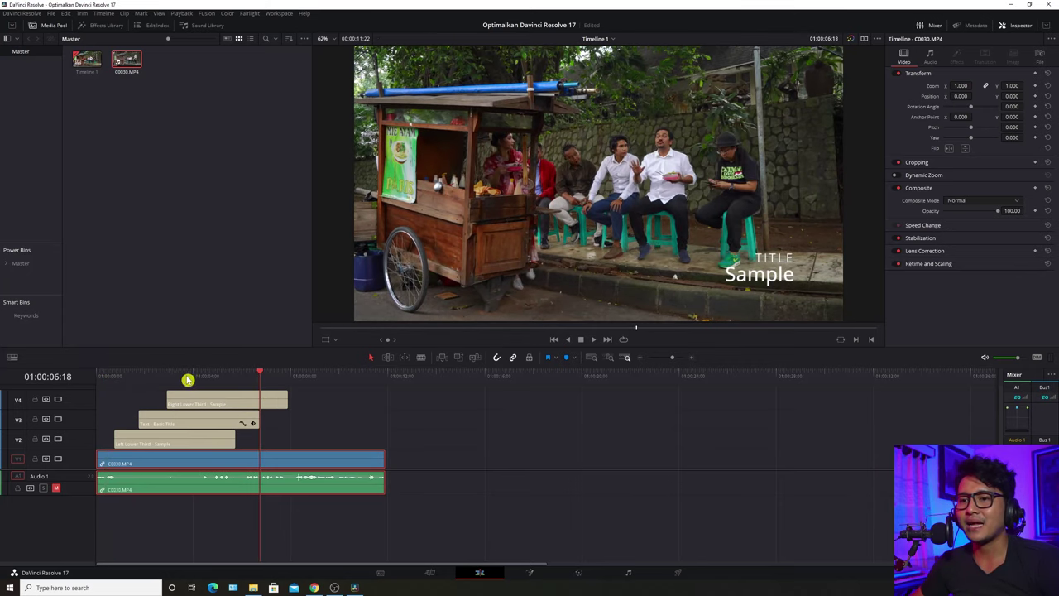
left_click_drag(188, 380, 96, 380)
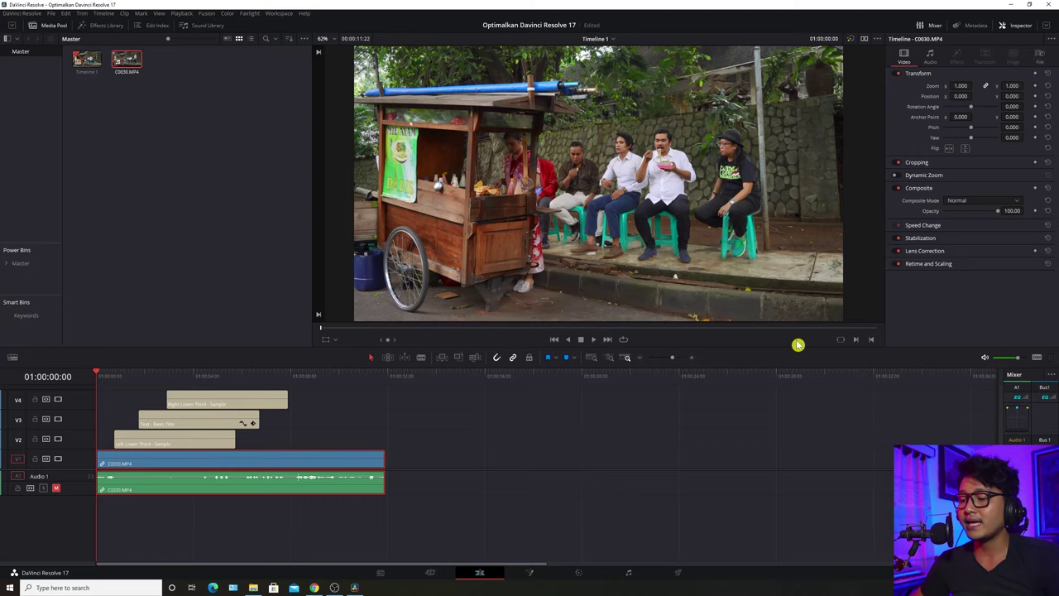
In Project Settings, set both proxy and optimized media formats to DNxHR LB.
key("shift+9")
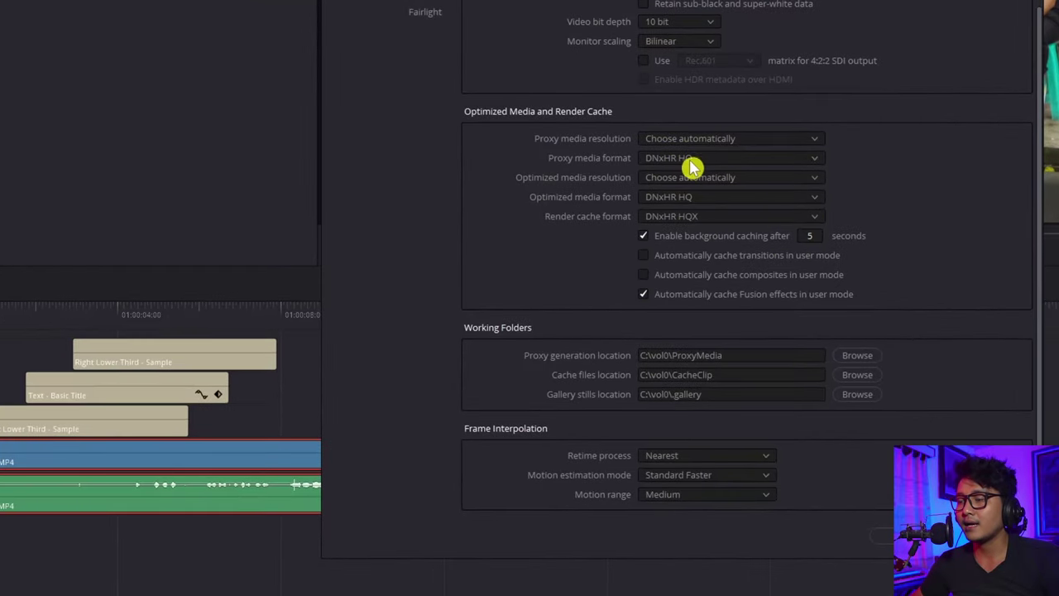
left_click(712, 163)
left_click(741, 160)
left_click(741, 160)
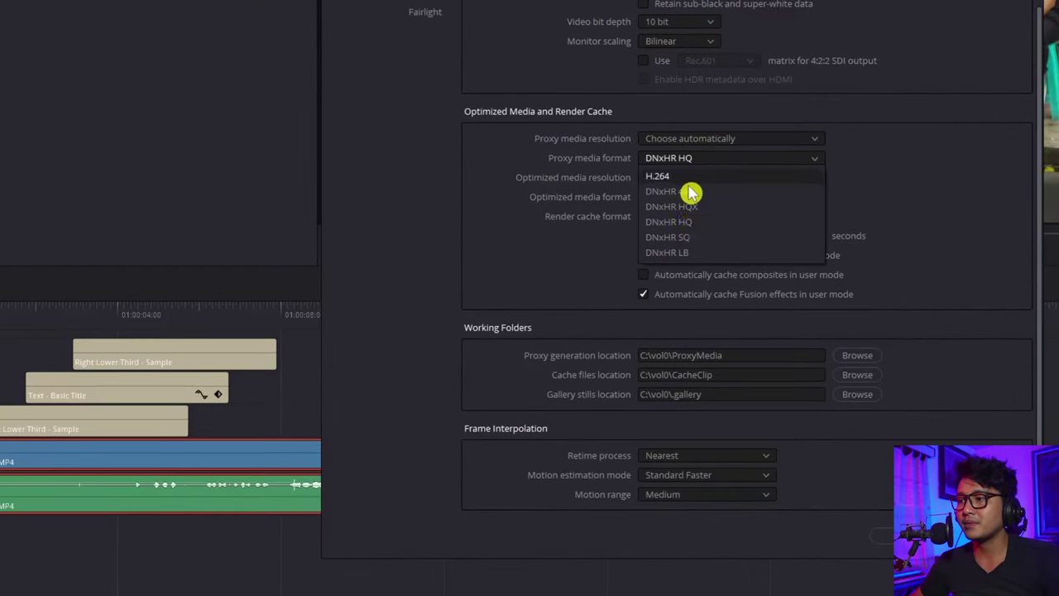
left_click(703, 253)
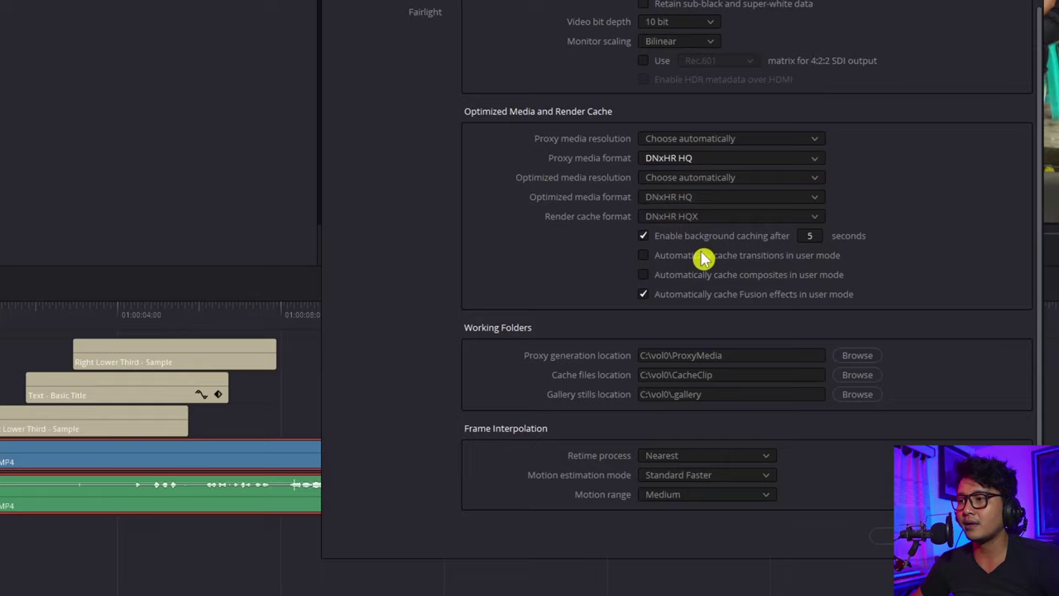
left_click(735, 200)
left_click(699, 307)
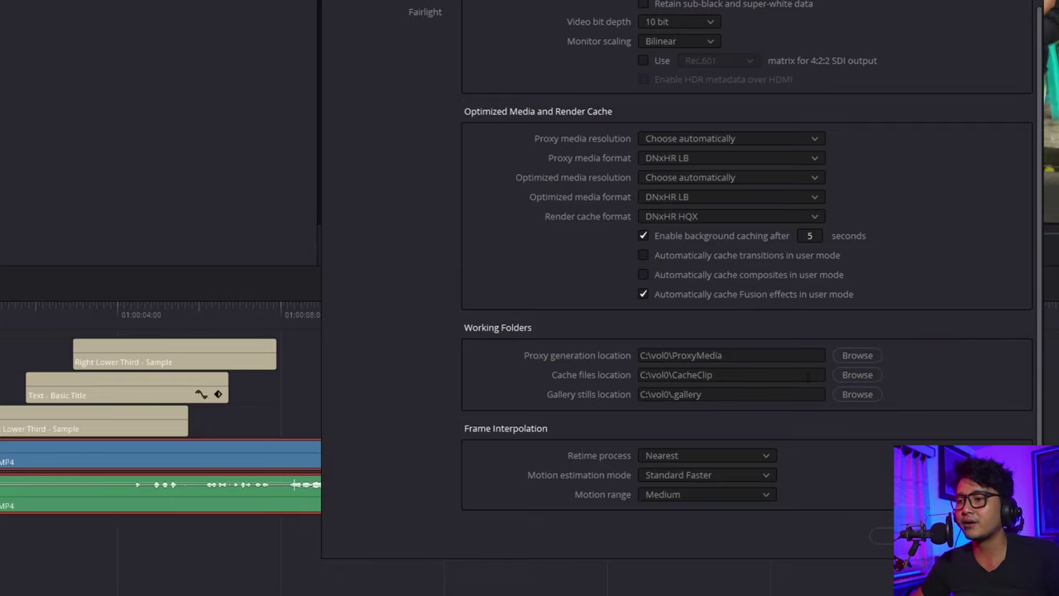
Browse the proxy generation folder through Bahan Tutorial to find the C0030 proxy file.
left_click(857, 355)
double_click(511, 45)
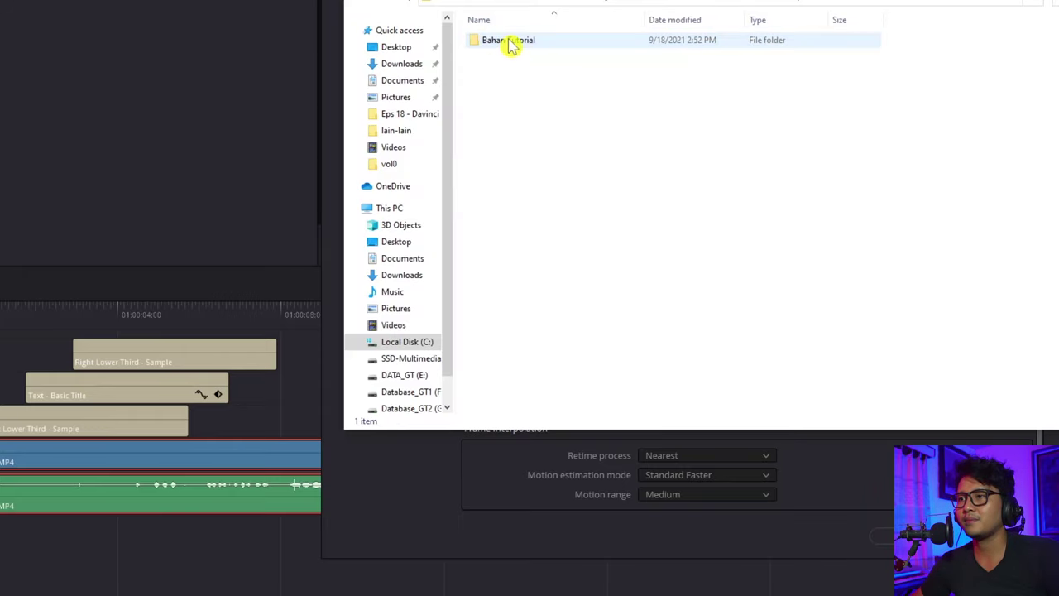
double_click(511, 45)
double_click(508, 43)
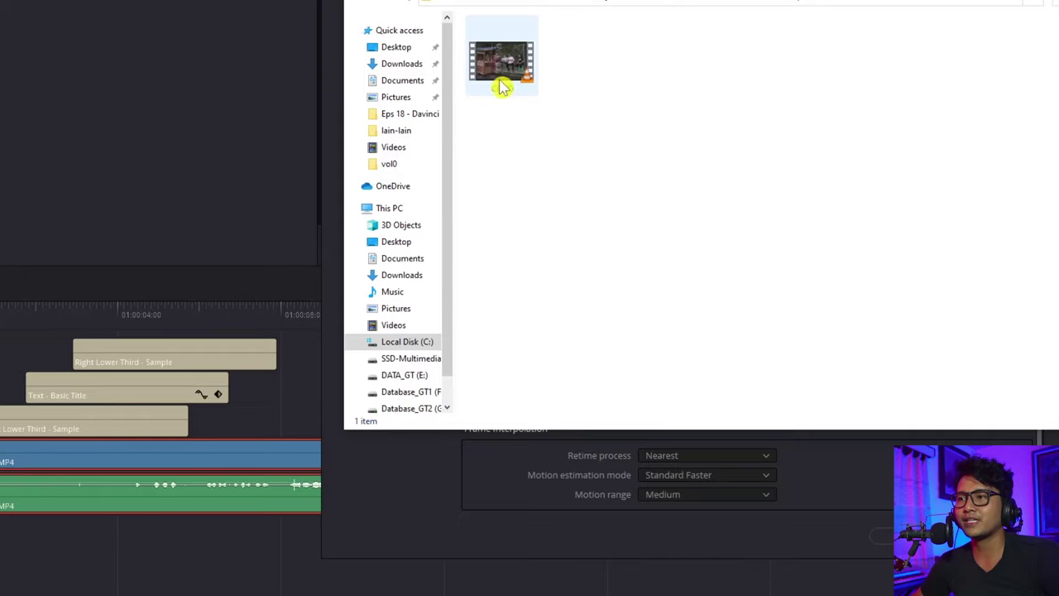
mouse_move(513, 86)
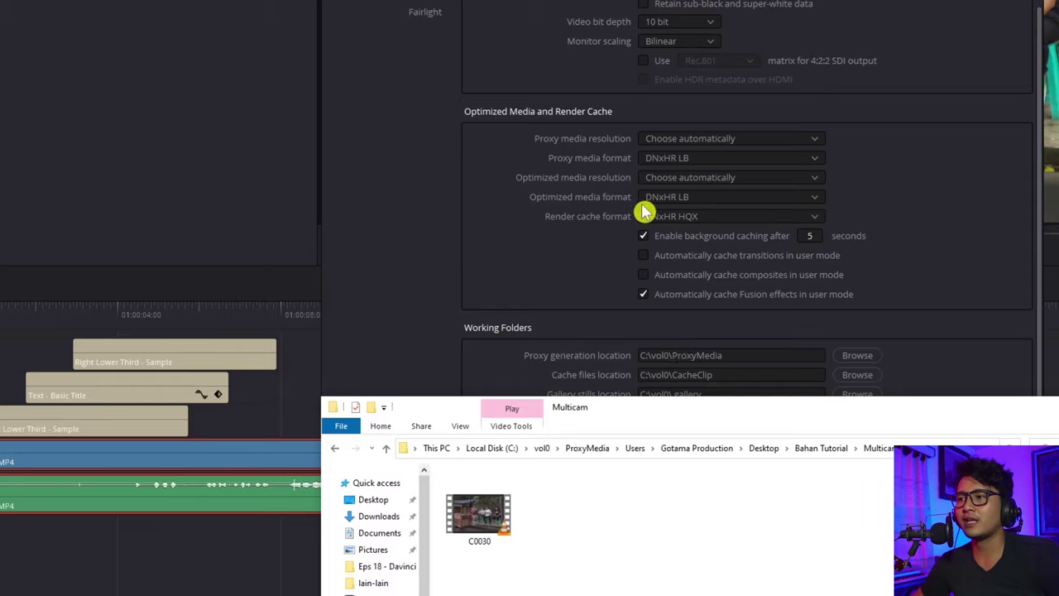
left_click(704, 158)
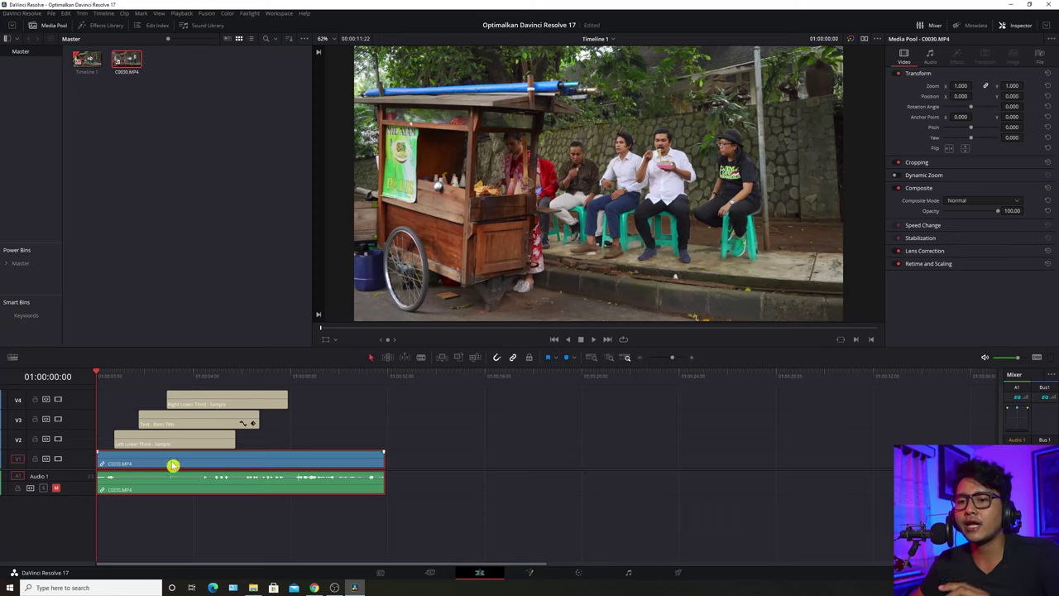
left_click(135, 77)
right_click(129, 61)
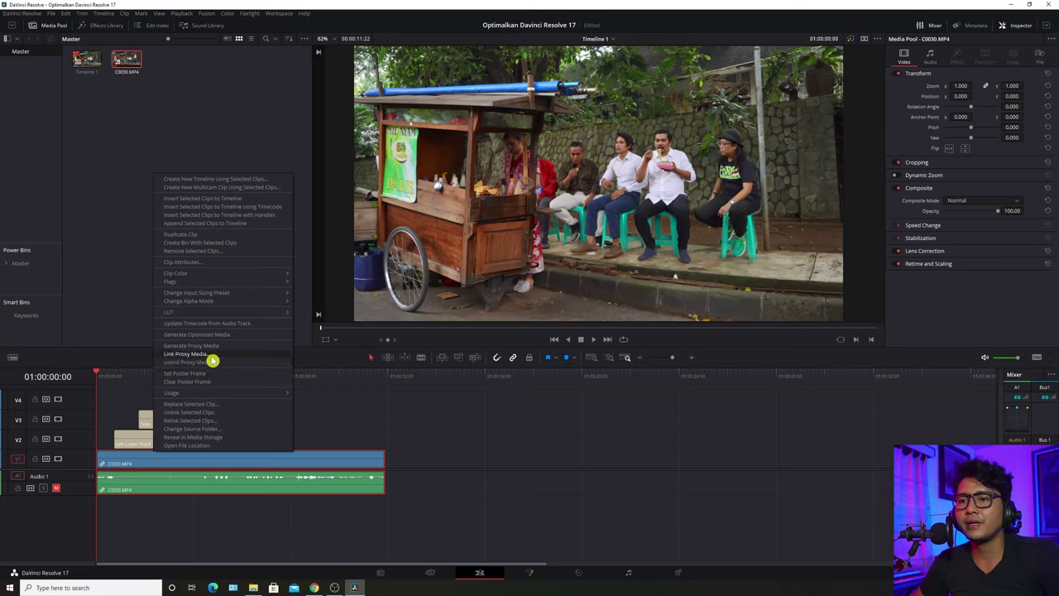
left_click(212, 356)
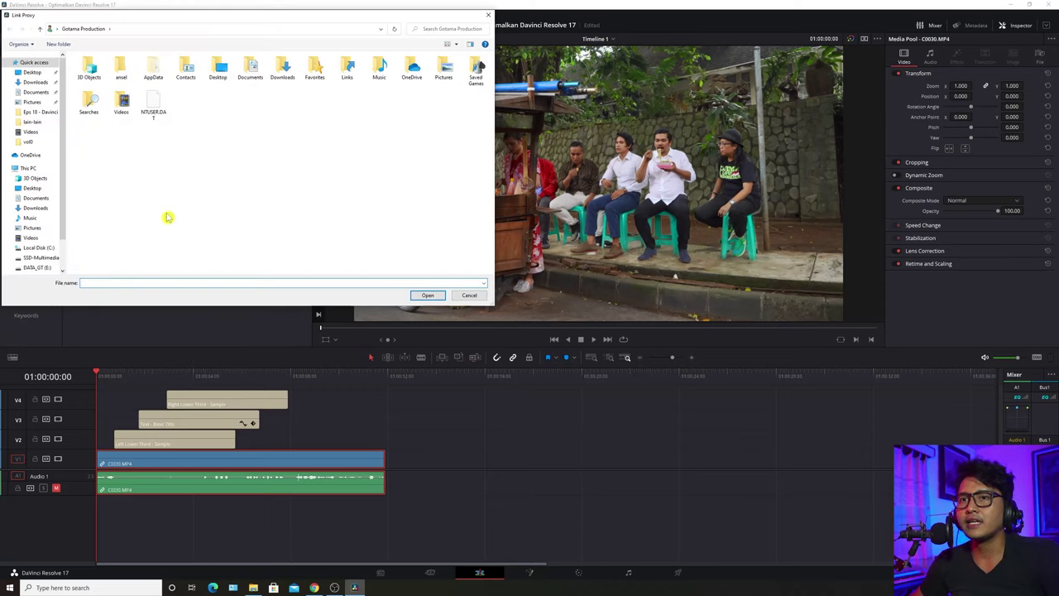
left_click(38, 247)
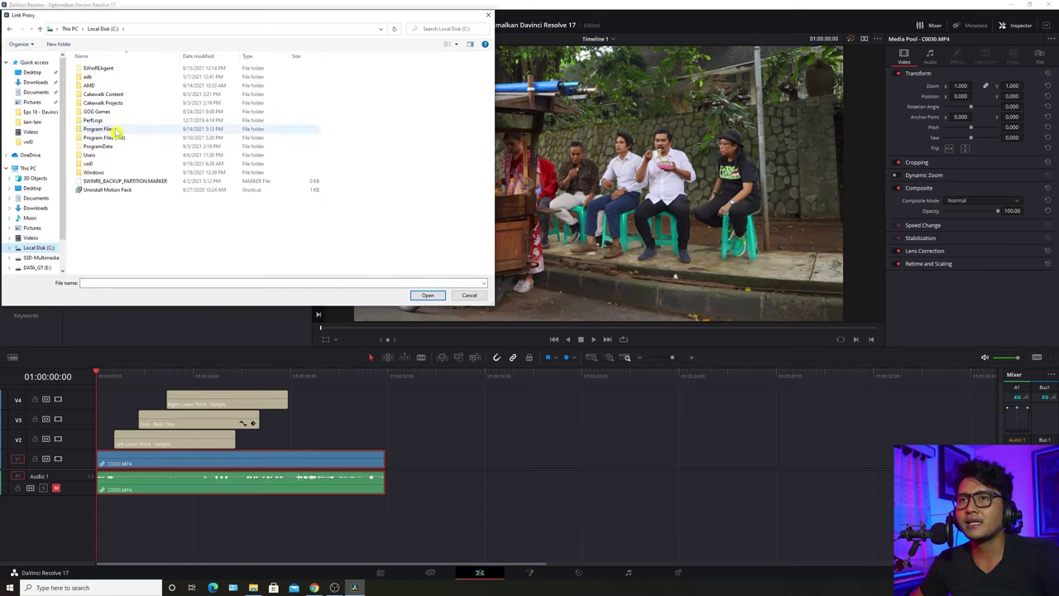
double_click(91, 164)
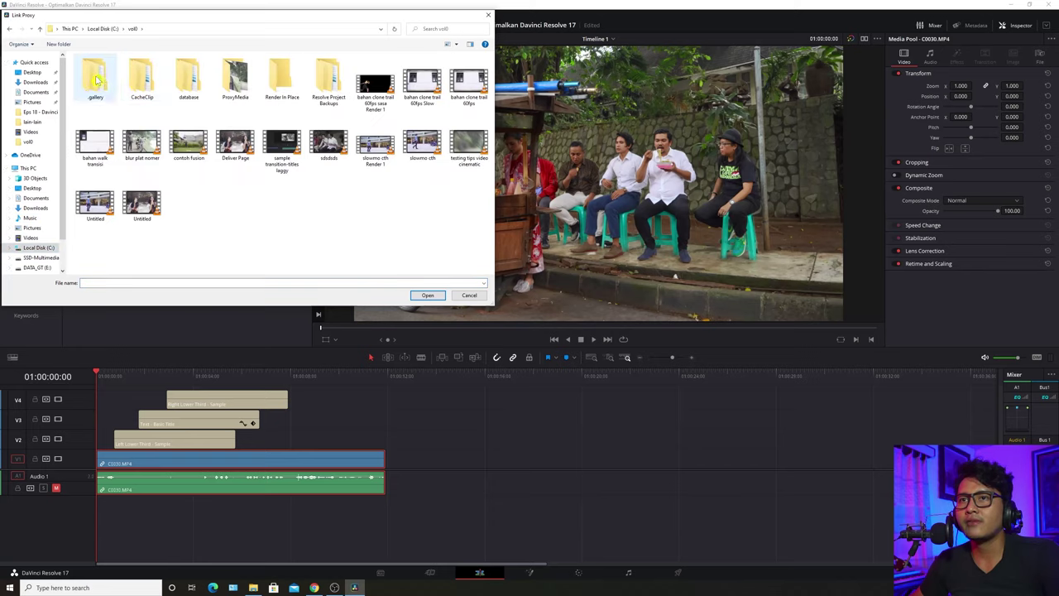
left_click(97, 79)
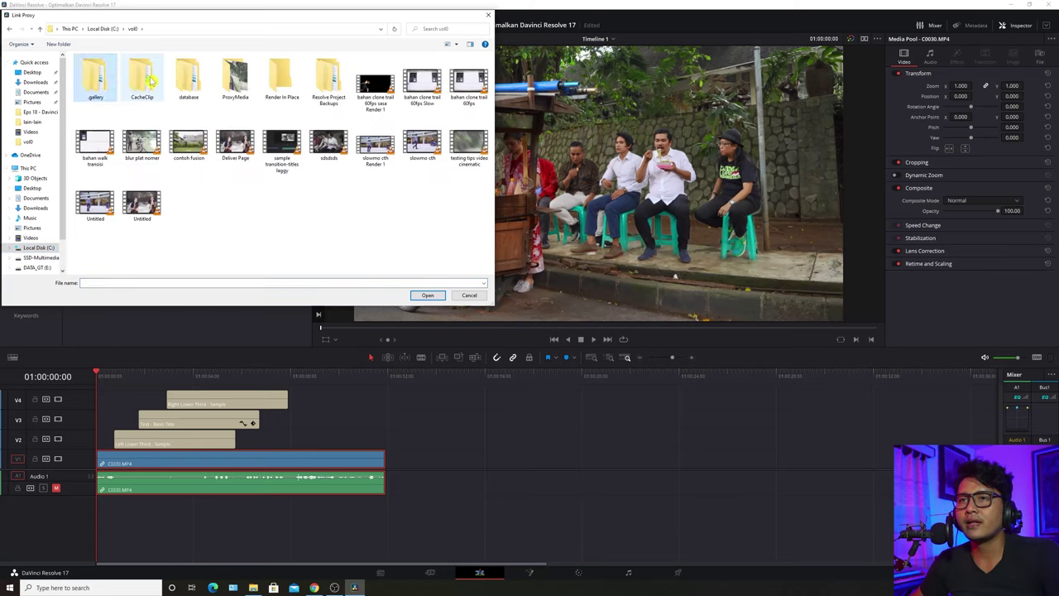
double_click(235, 78)
double_click(97, 79)
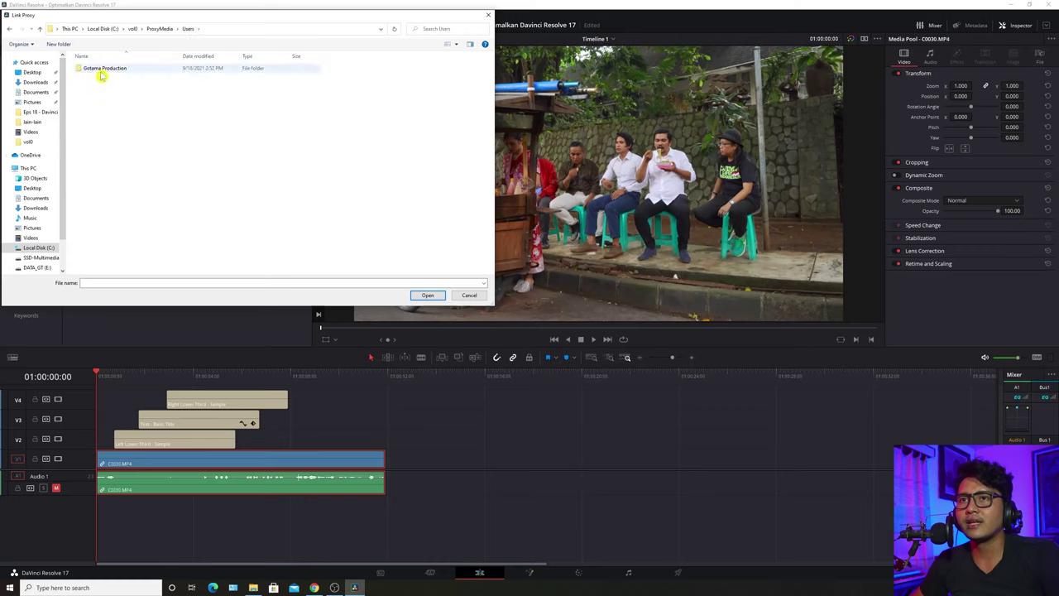
double_click(101, 72)
double_click(101, 73)
double_click(101, 73)
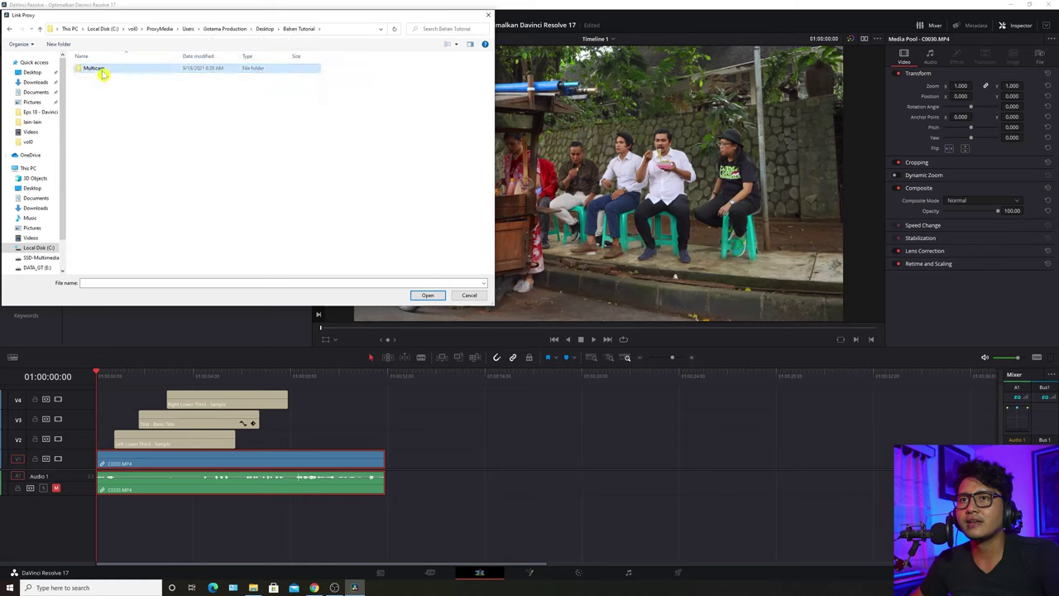
double_click(102, 74)
left_click(100, 88)
left_click(427, 298)
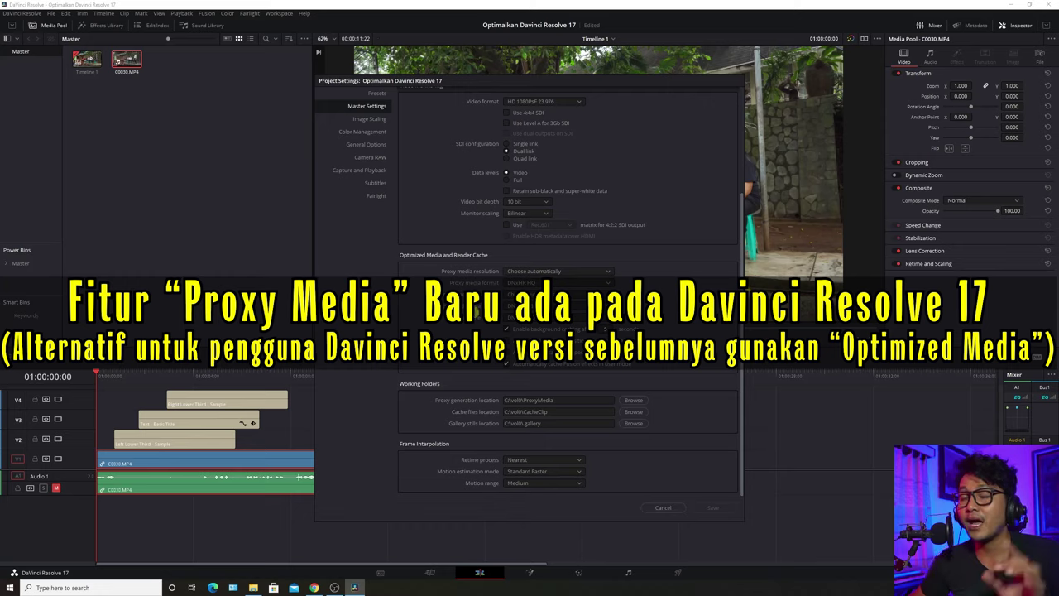
Cancel Project Settings and check the Playback menu options.
left_click(664, 509)
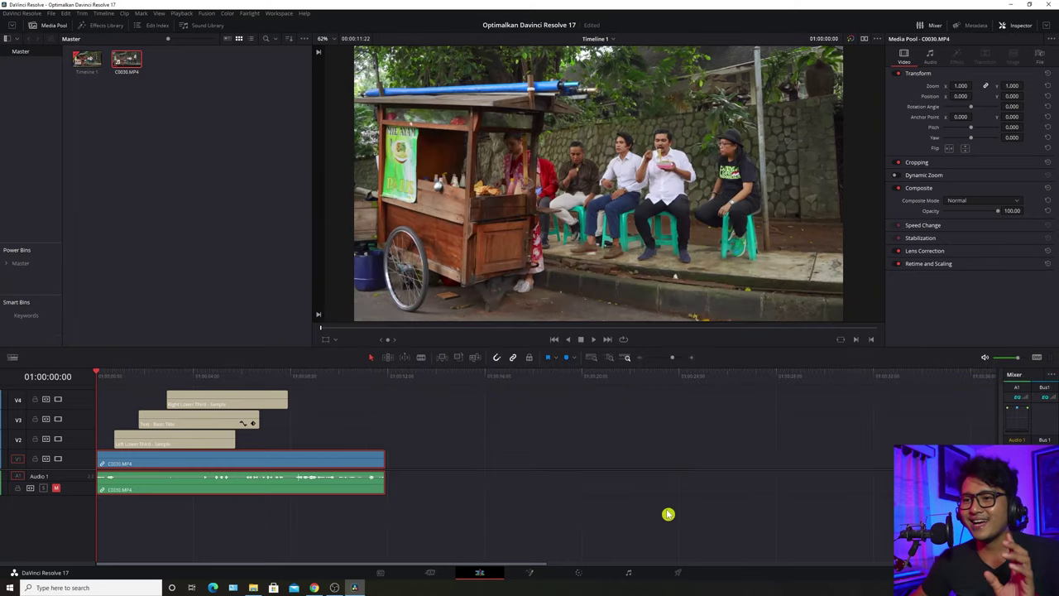
left_click(175, 15)
left_click(171, 15)
left_click(170, 15)
left_click(179, 14)
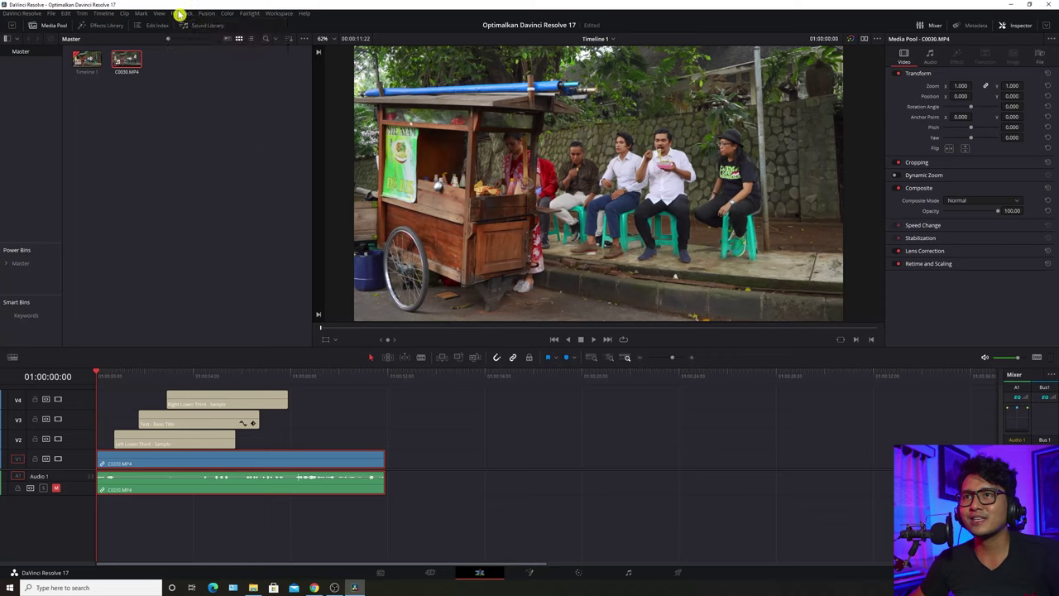
left_click(180, 15)
left_click(180, 32)
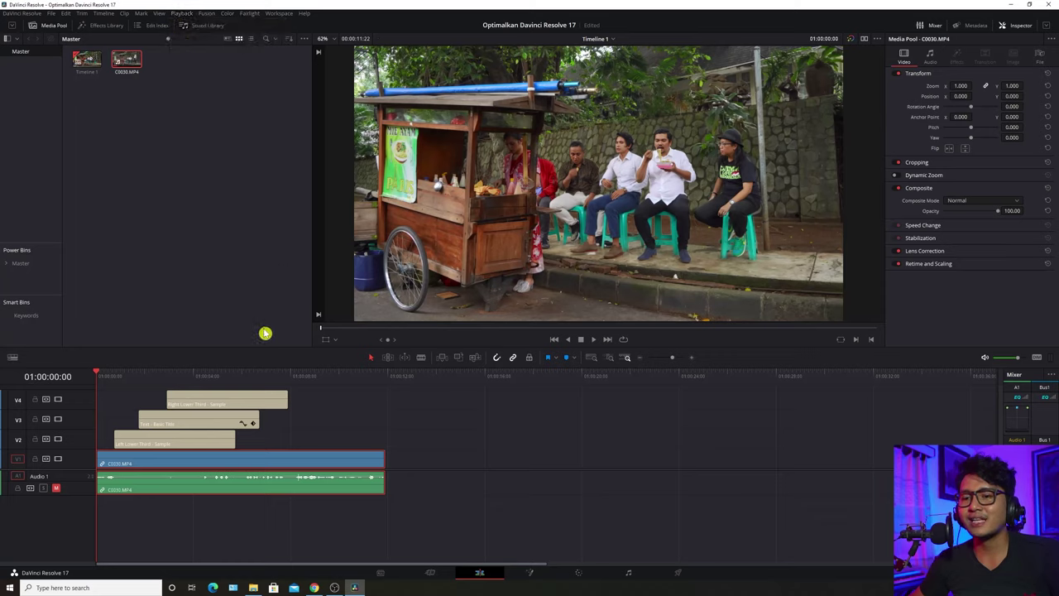
Set Timeline Proxy Mode to Half Resolution and play the timeline.
left_click(177, 15)
mouse_move(261, 51)
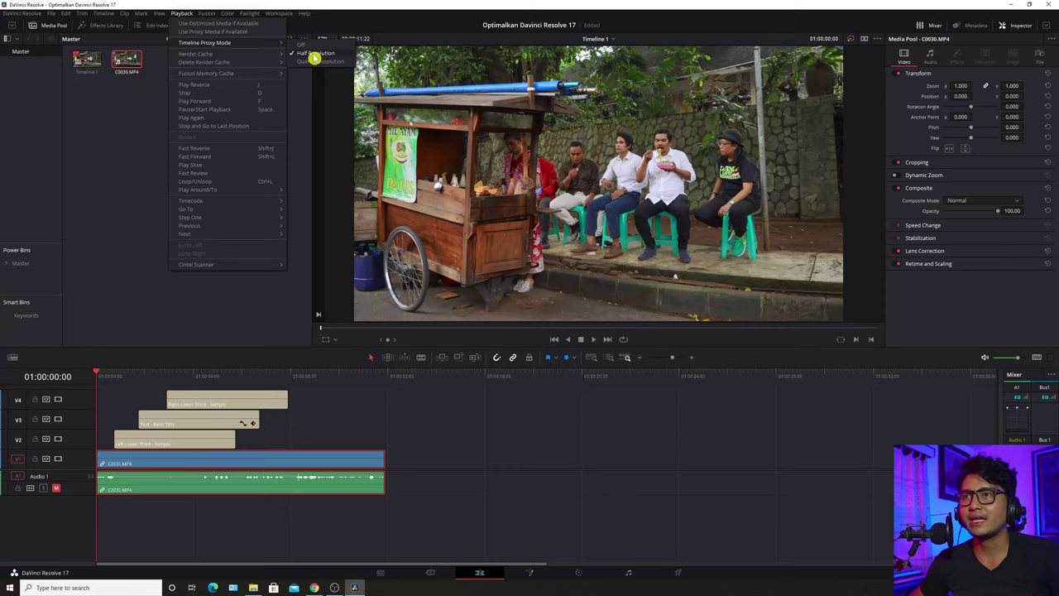
left_click(124, 229)
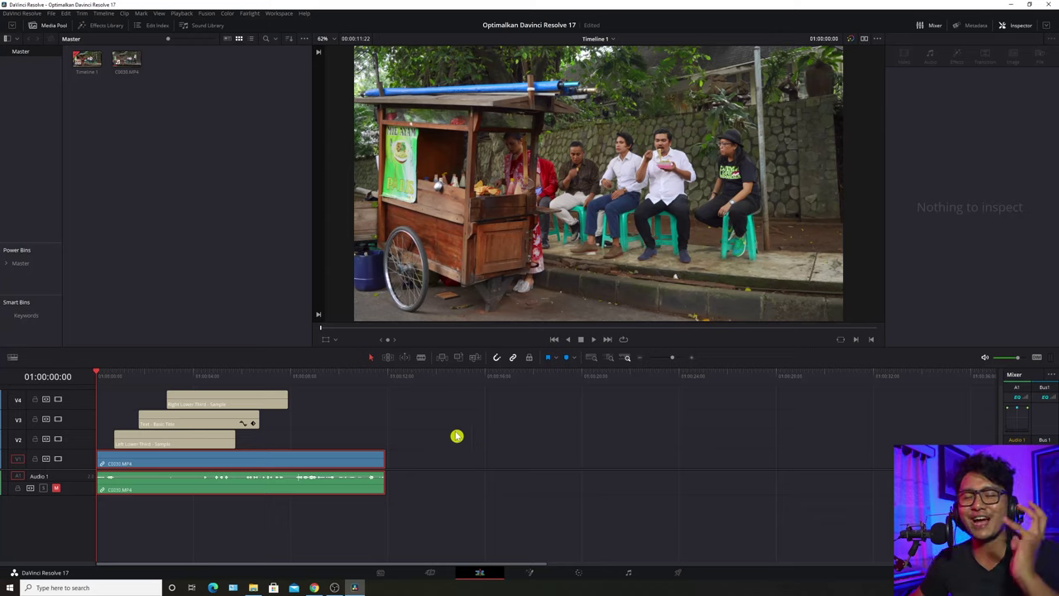
key("space")
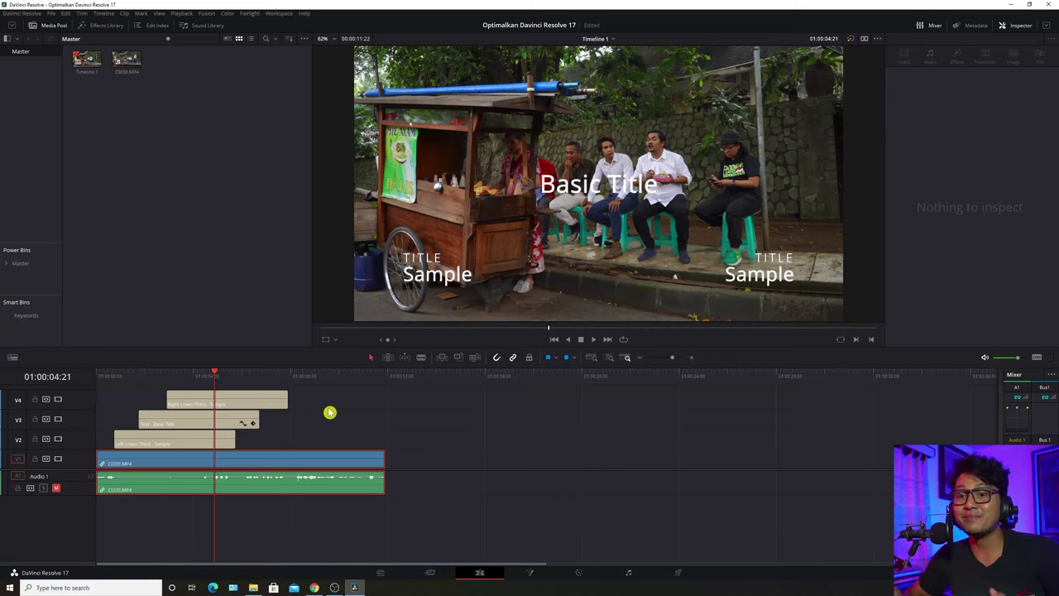
Render C0030.MP4 in place as a QuickTime DNxHD 720p clip saved to the vol0 folder.
left_click(175, 463)
key("Home")
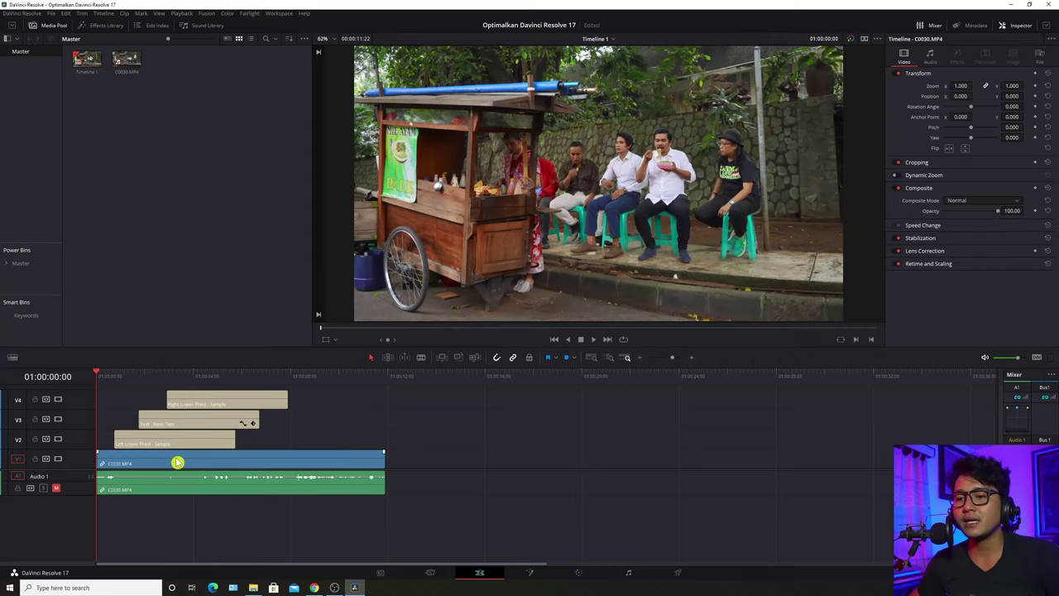
right_click(176, 462)
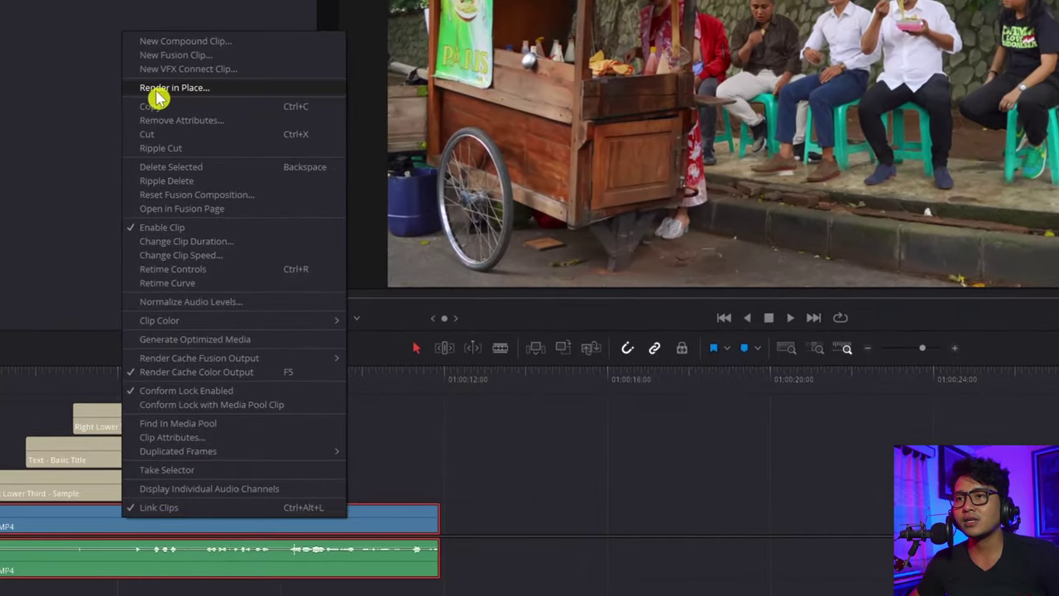
left_click(192, 93)
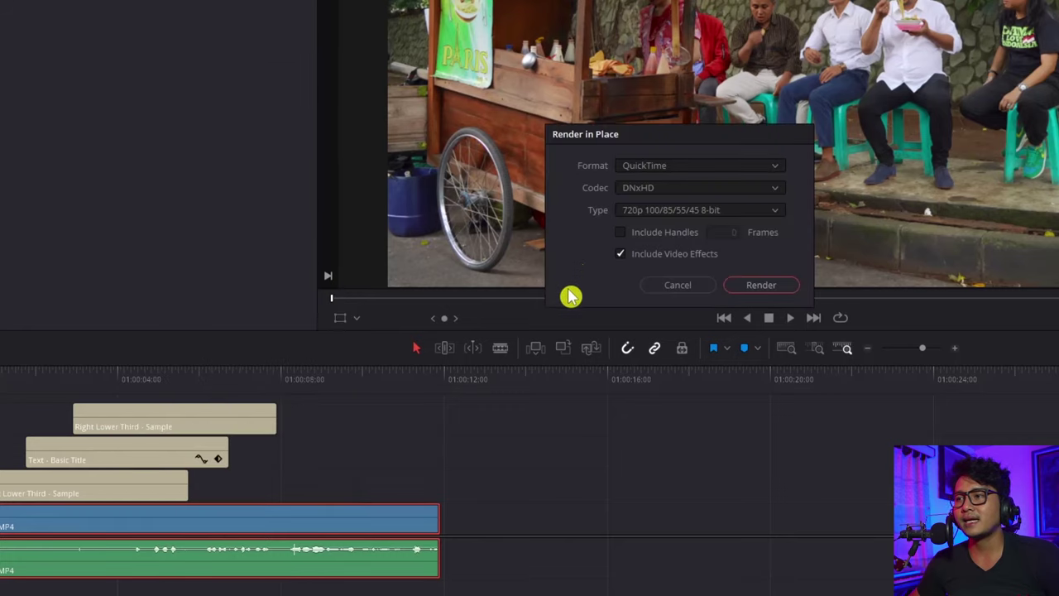
left_click(714, 189)
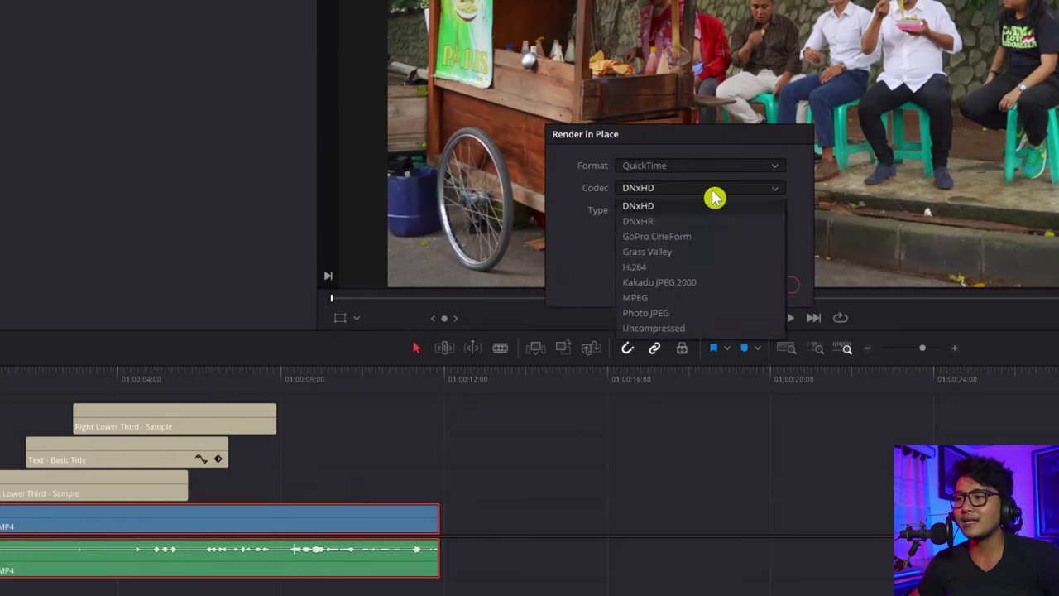
left_click(661, 210)
left_click(655, 214)
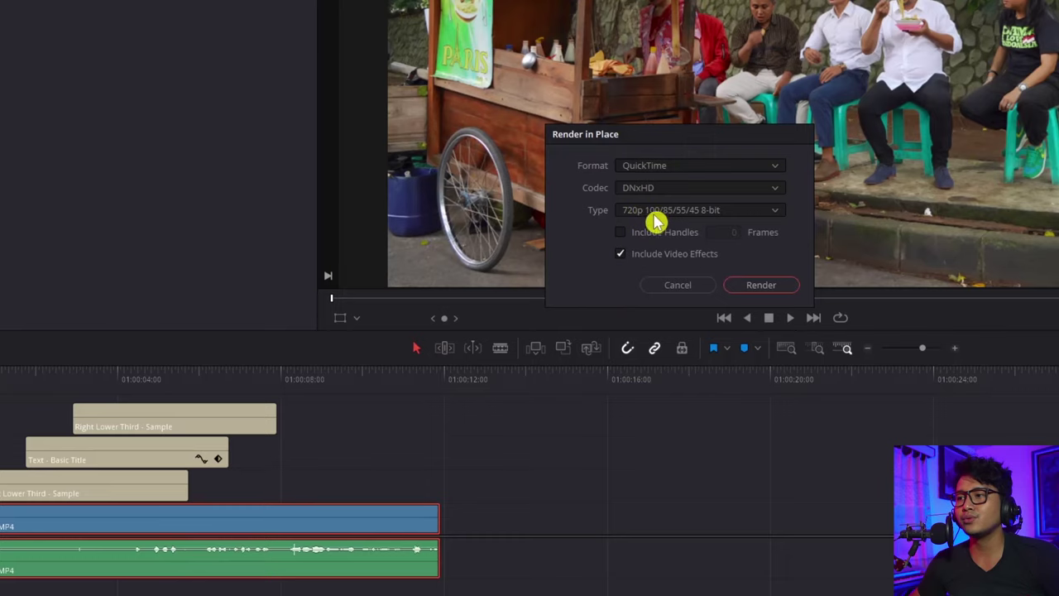
left_click(764, 285)
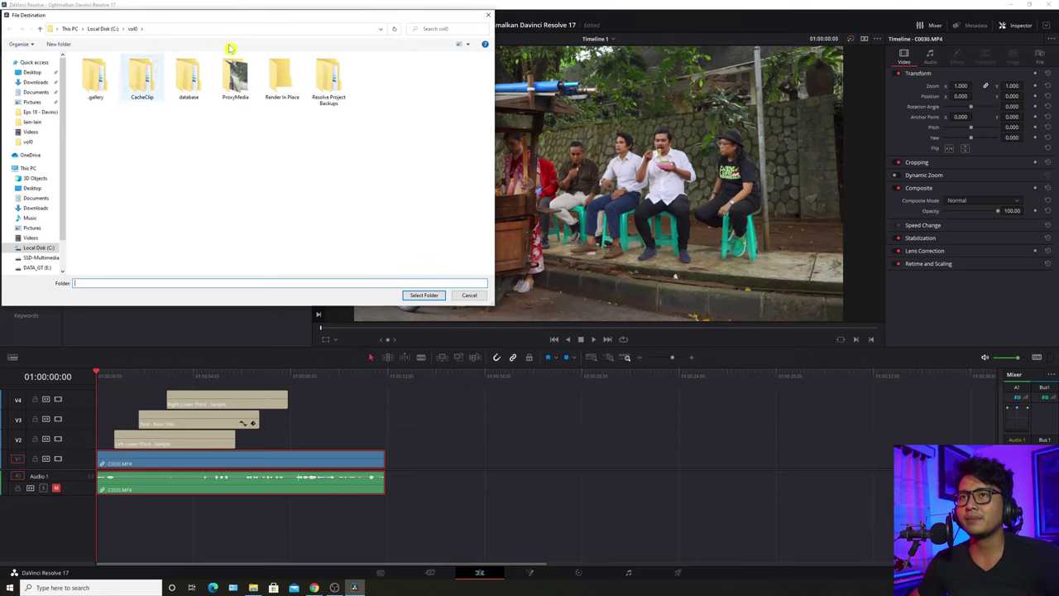
left_click(423, 296)
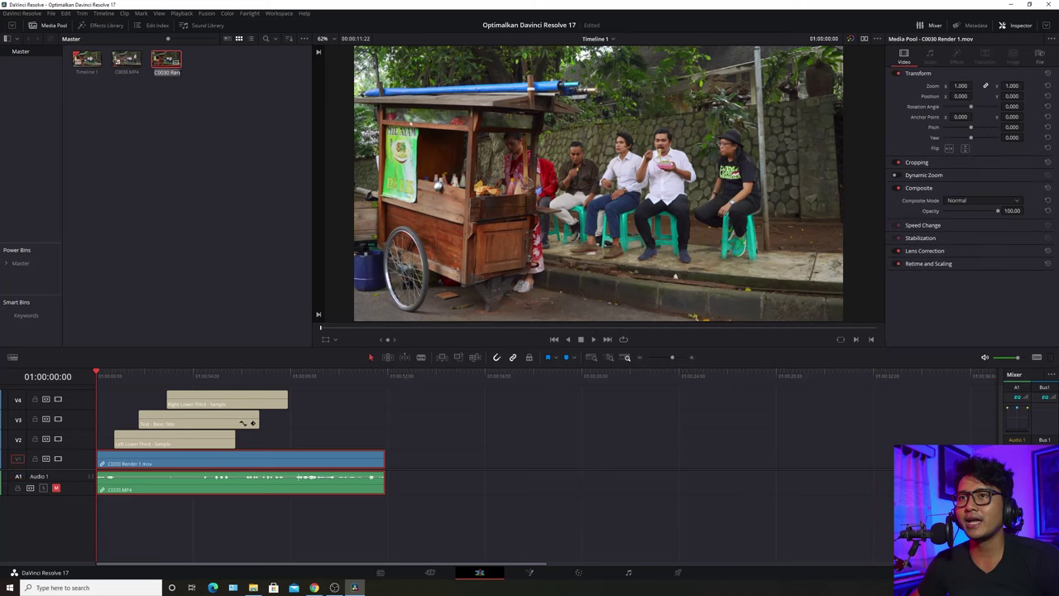
Play the timeline with C0030 Render 1.mov, then stop and park the playhead near the start.
left_click(206, 470)
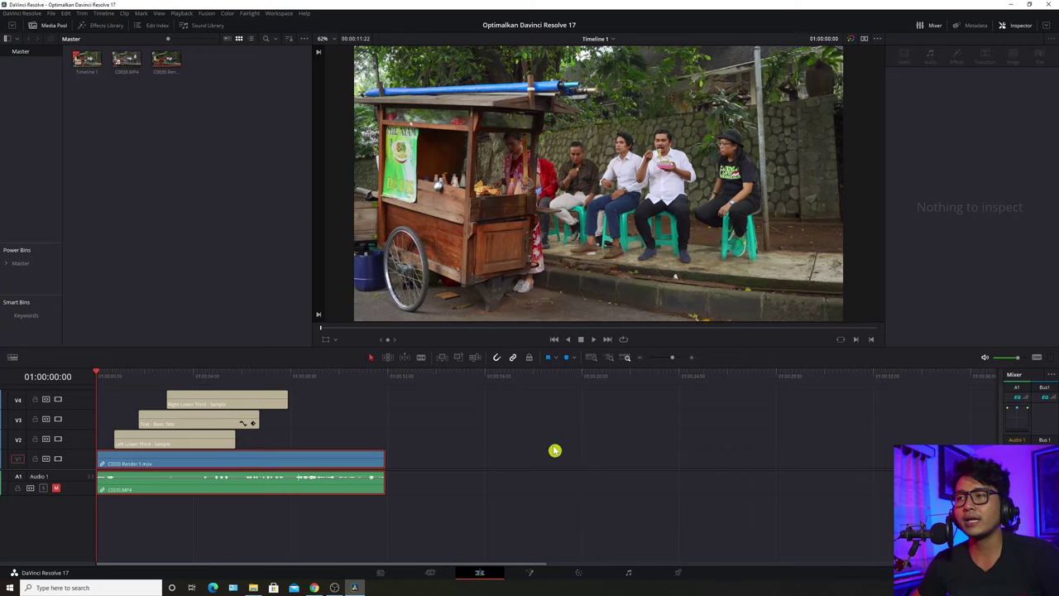
key("space")
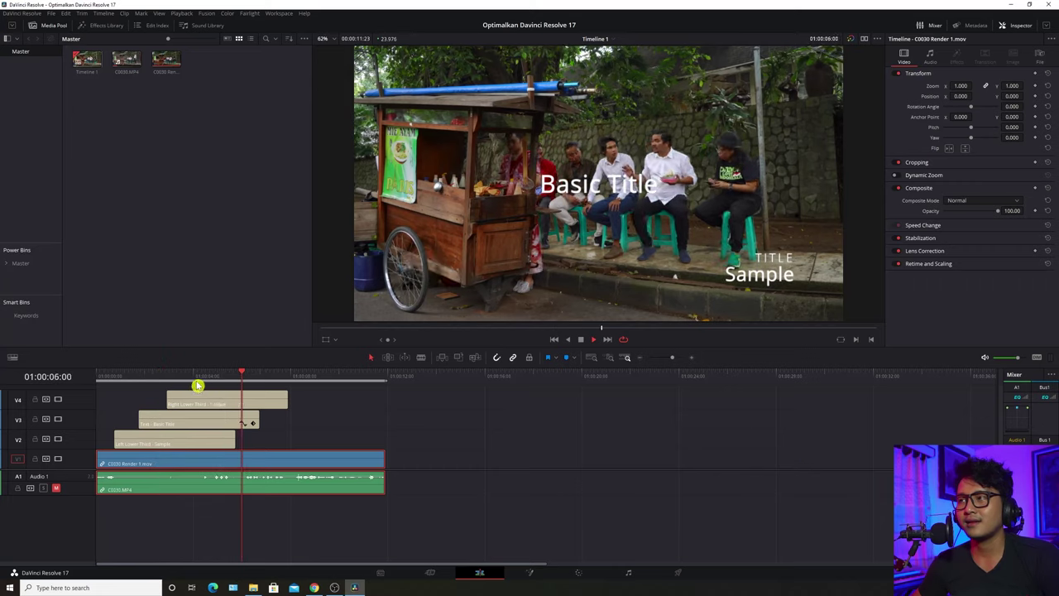
key("space")
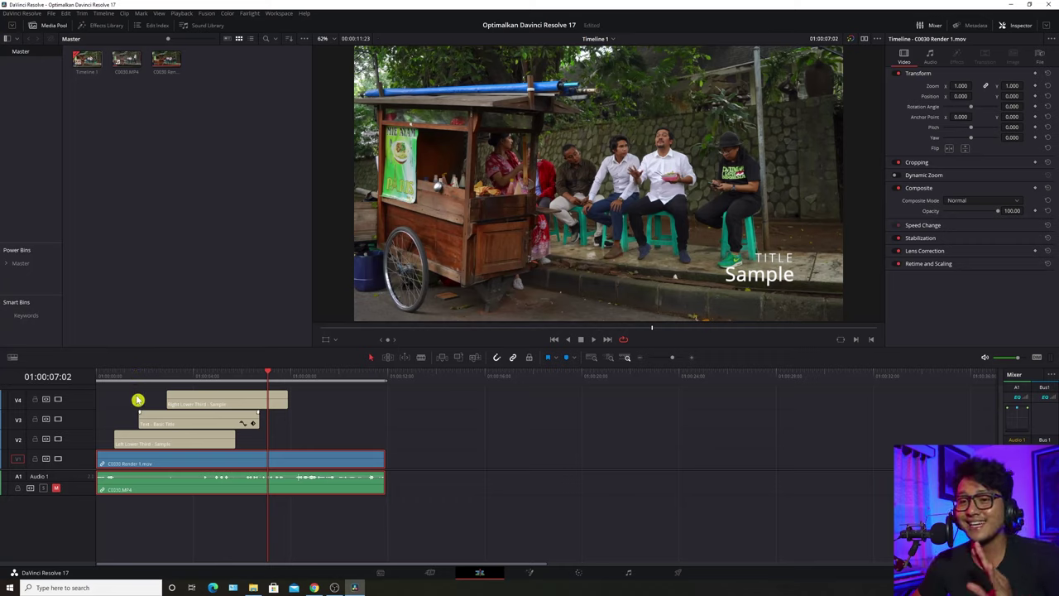
left_click(118, 376)
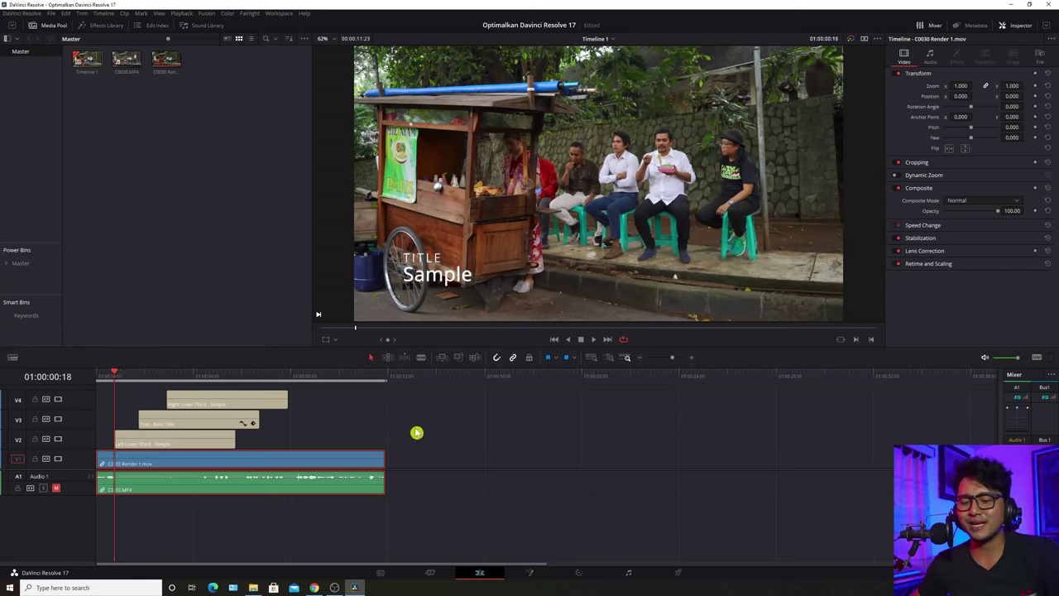
Decompose the V1 clip back to C0030.MP4 and remove C0030 Render 1.mov from the media pool.
right_click(157, 464)
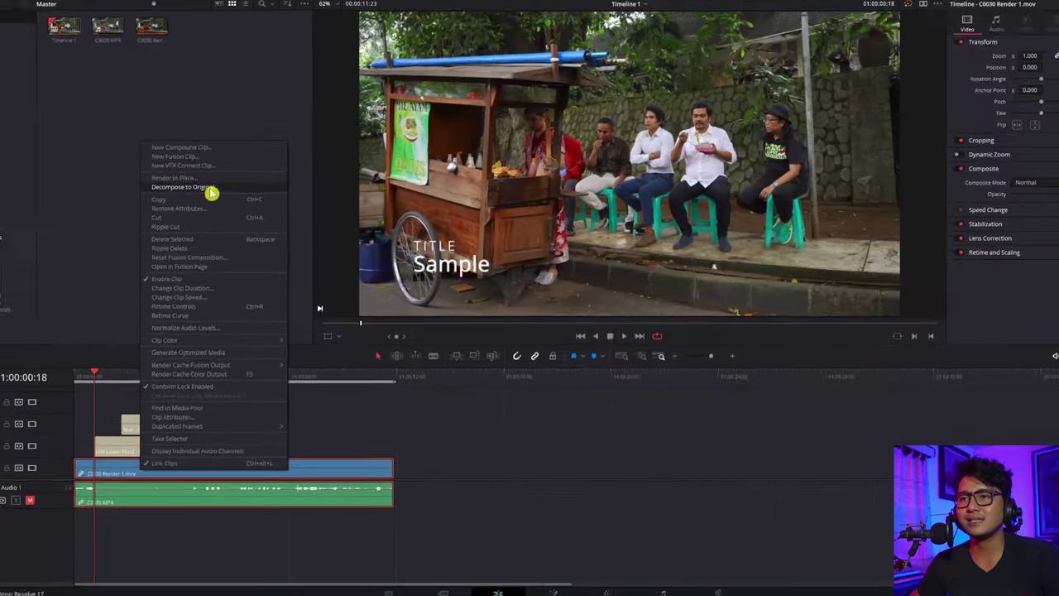
left_click(153, 98)
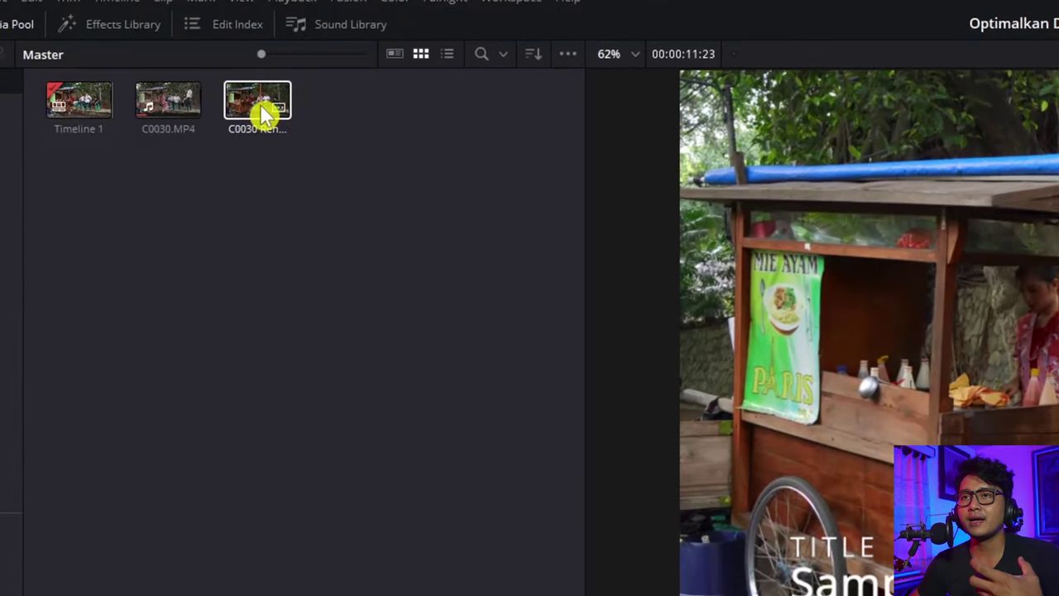
left_click(261, 109)
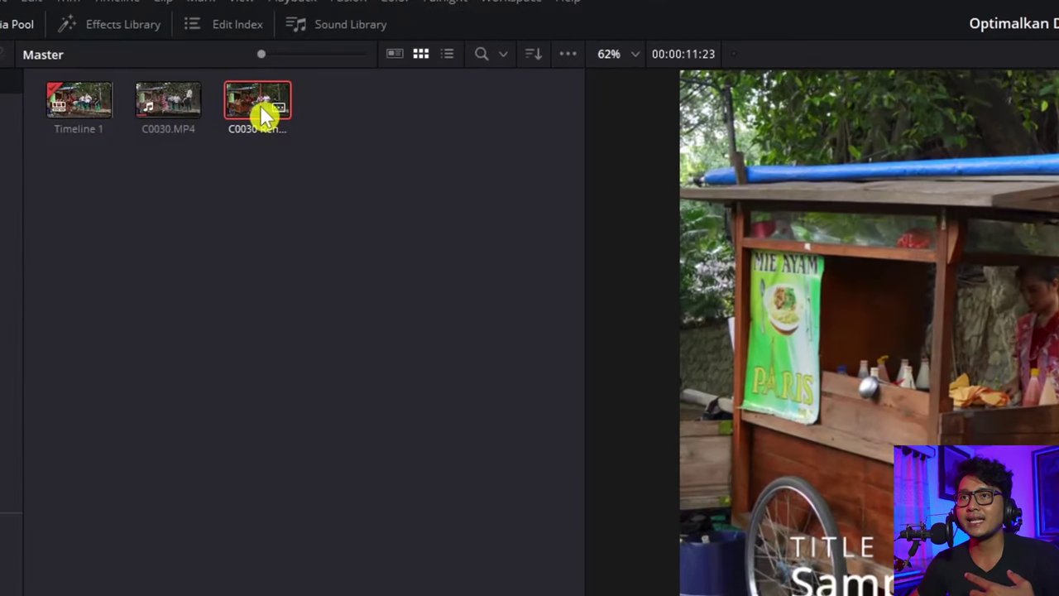
right_click(255, 108)
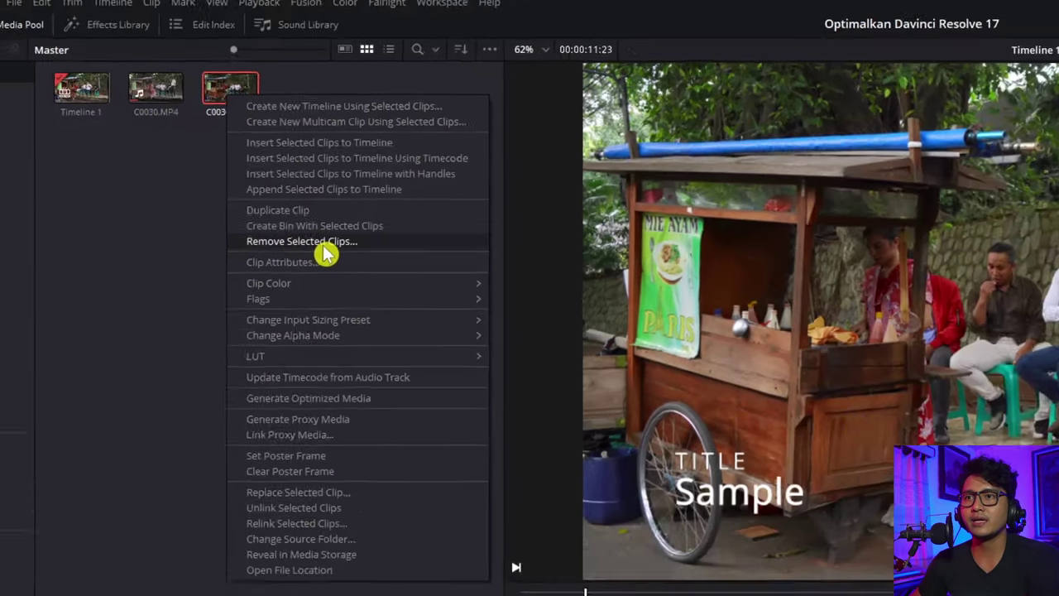
left_click(336, 284)
key("Home")
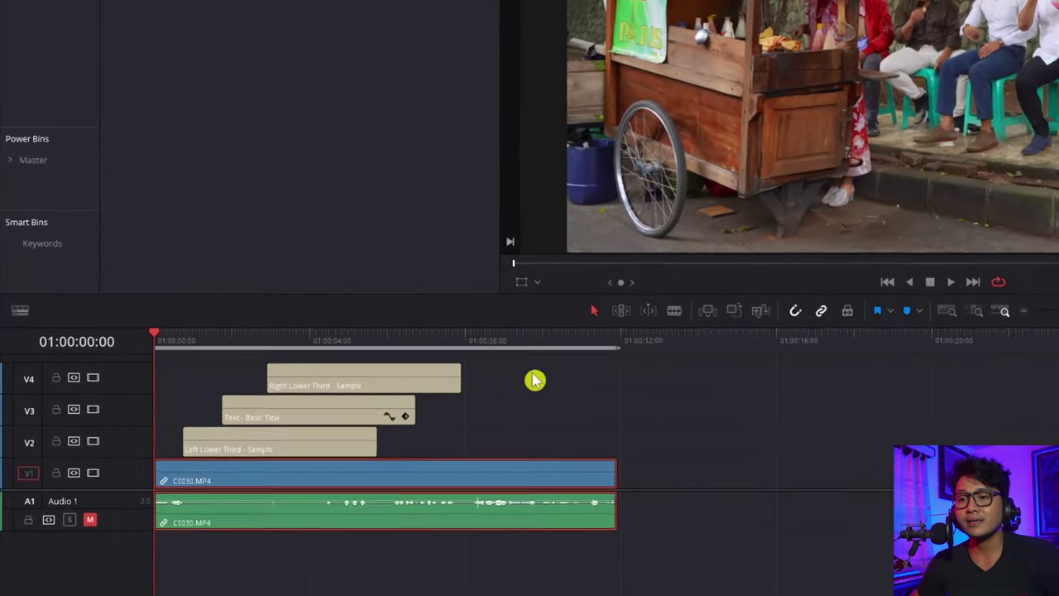
Select the title clips and move the playhead into them to preview.
left_click_drag(333, 396, 168, 439)
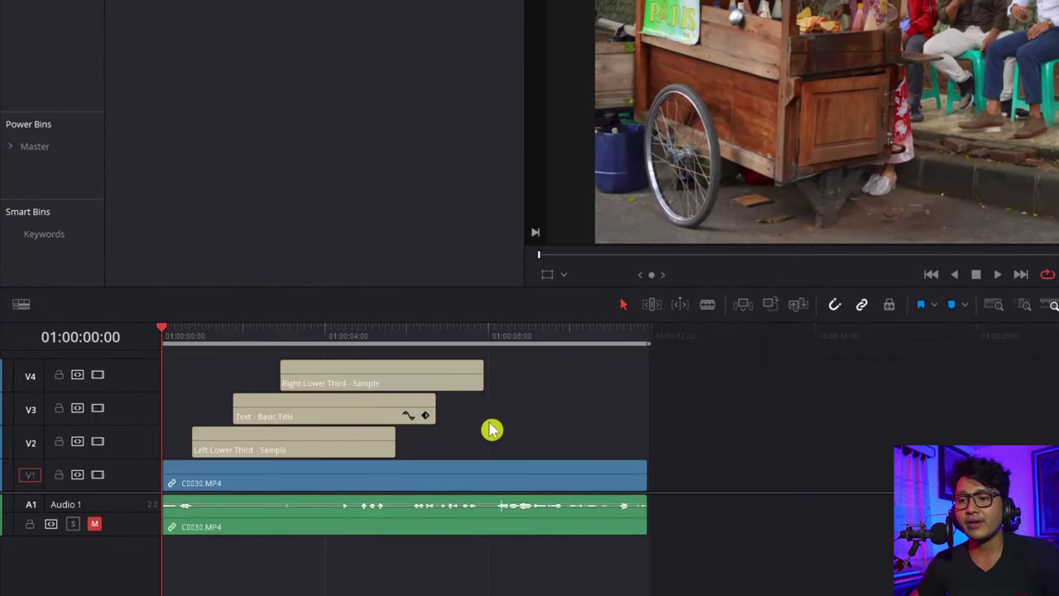
left_click(361, 413)
left_click(391, 385)
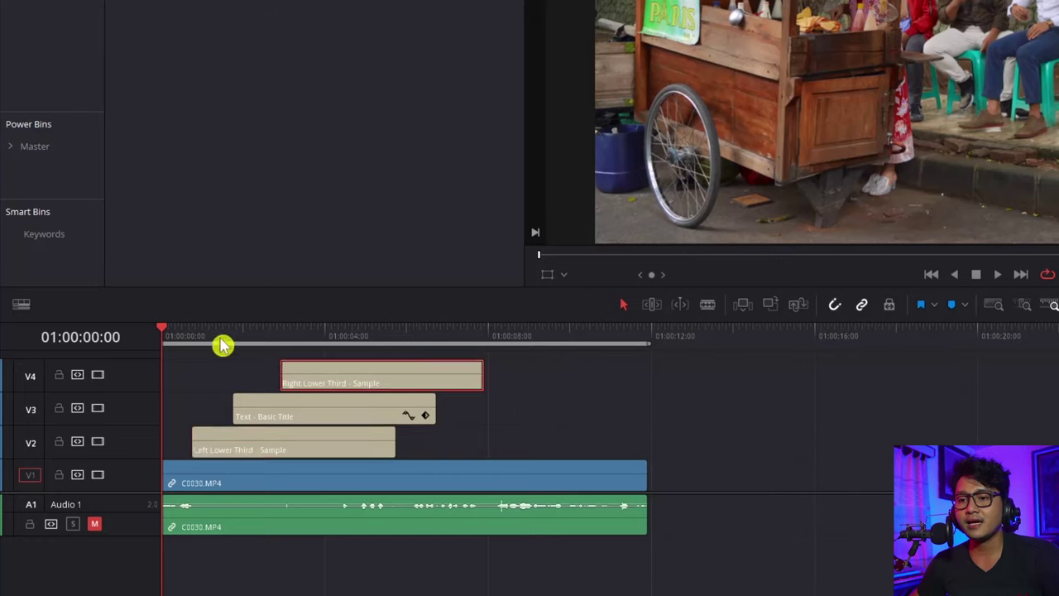
left_click_drag(222, 341, 323, 344)
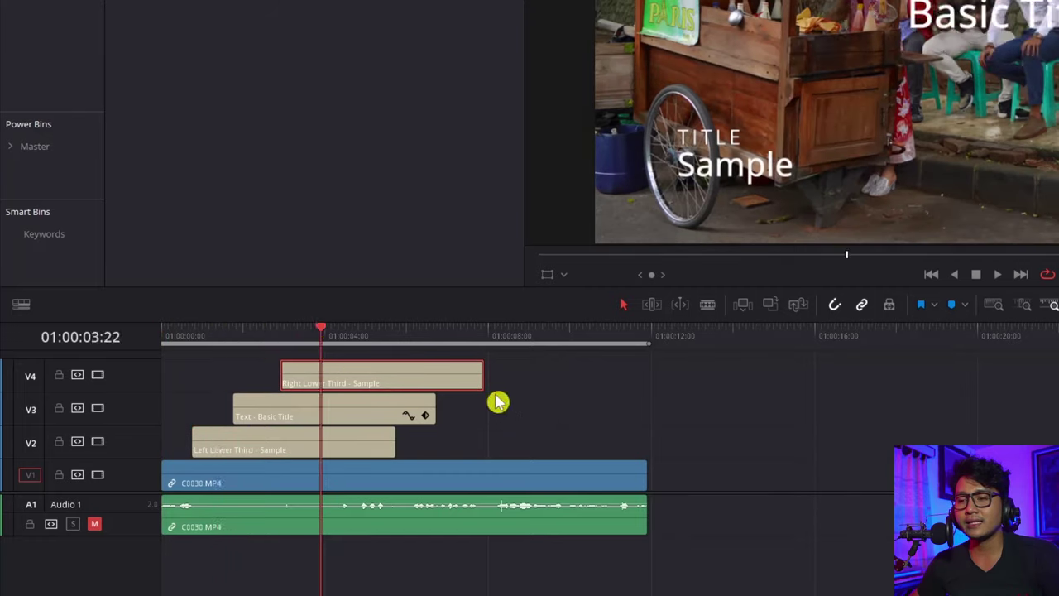
left_click(513, 400)
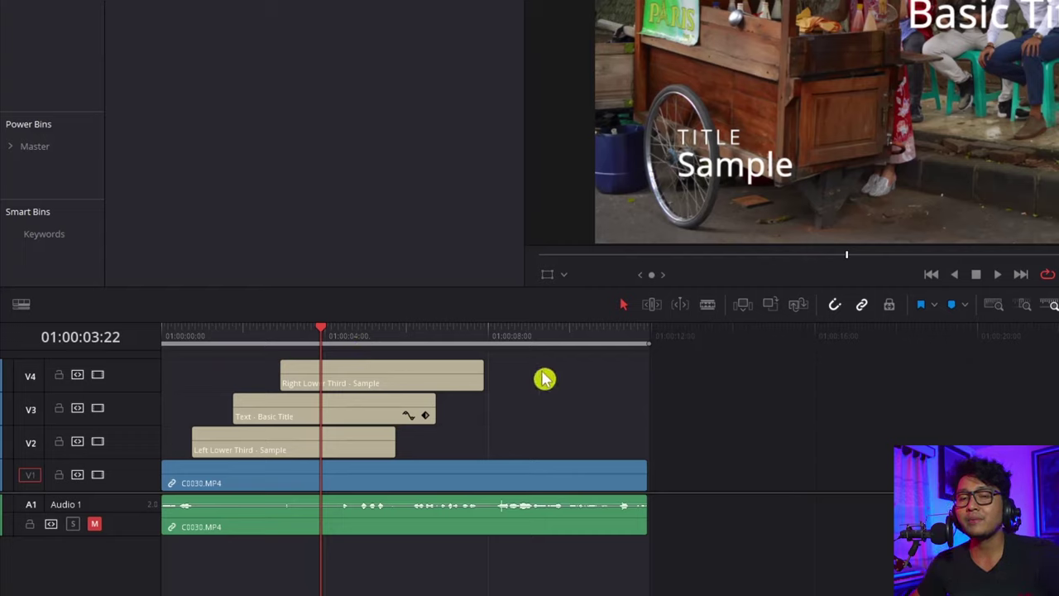
Nest the three titles and C0030.MP4 into Compound Clip 1, then move about two seconds in.
left_click_drag(564, 362, 247, 488)
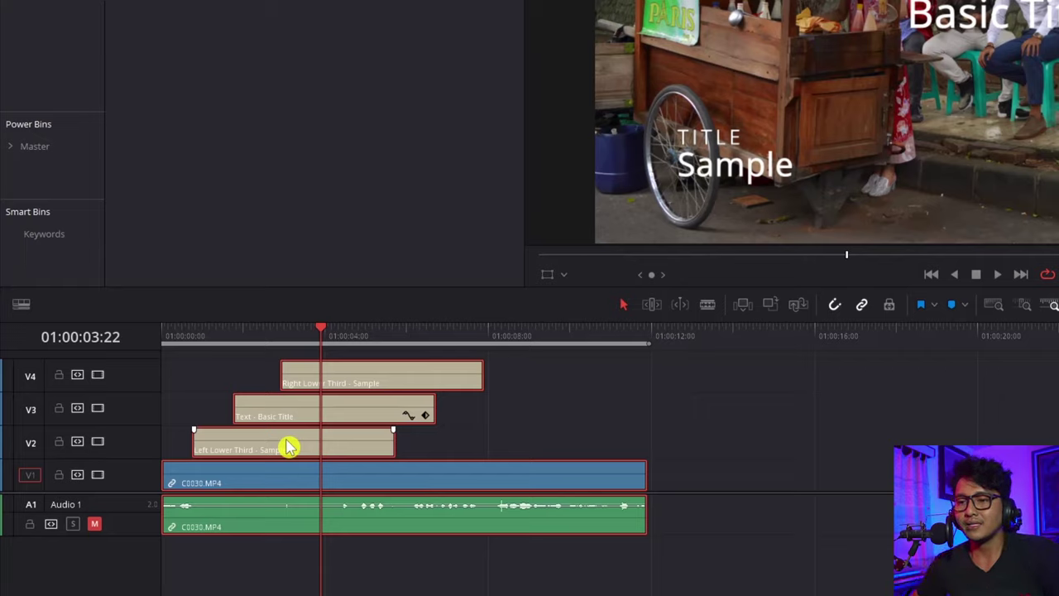
left_click_drag(574, 358, 215, 574)
left_click(283, 468)
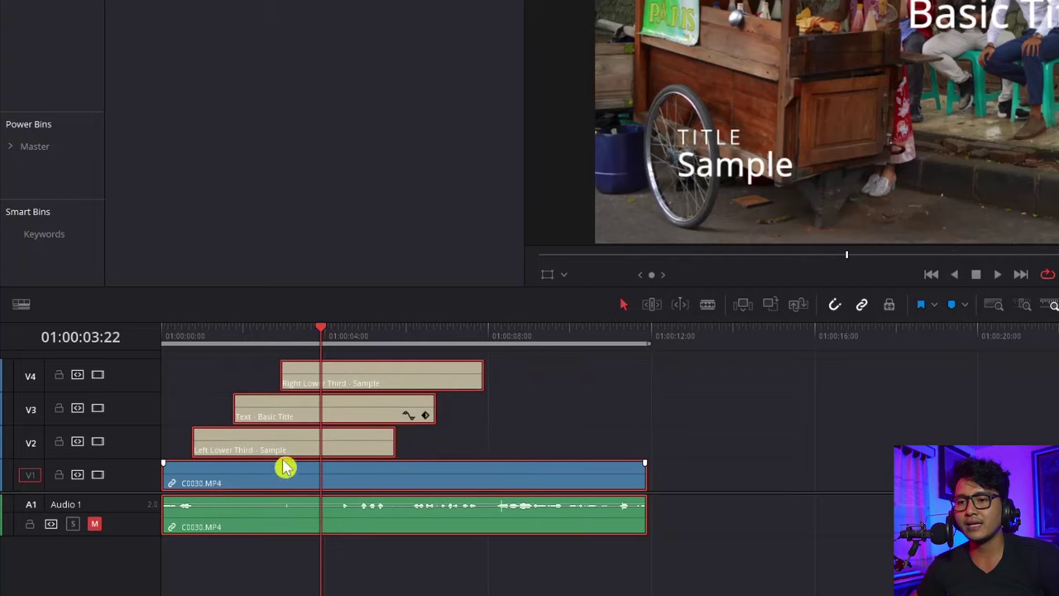
right_click(282, 453)
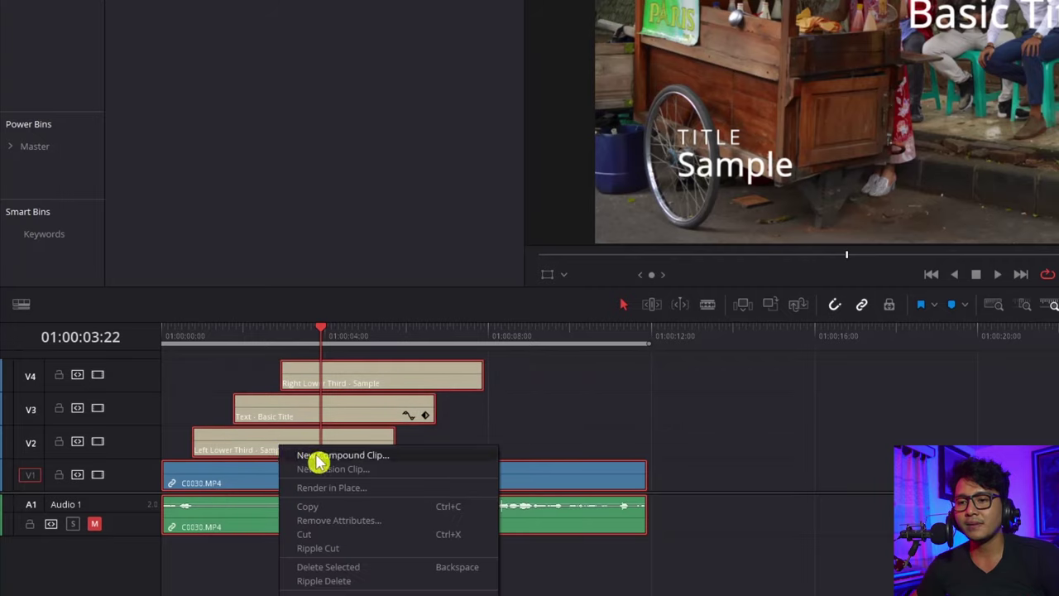
left_click(365, 456)
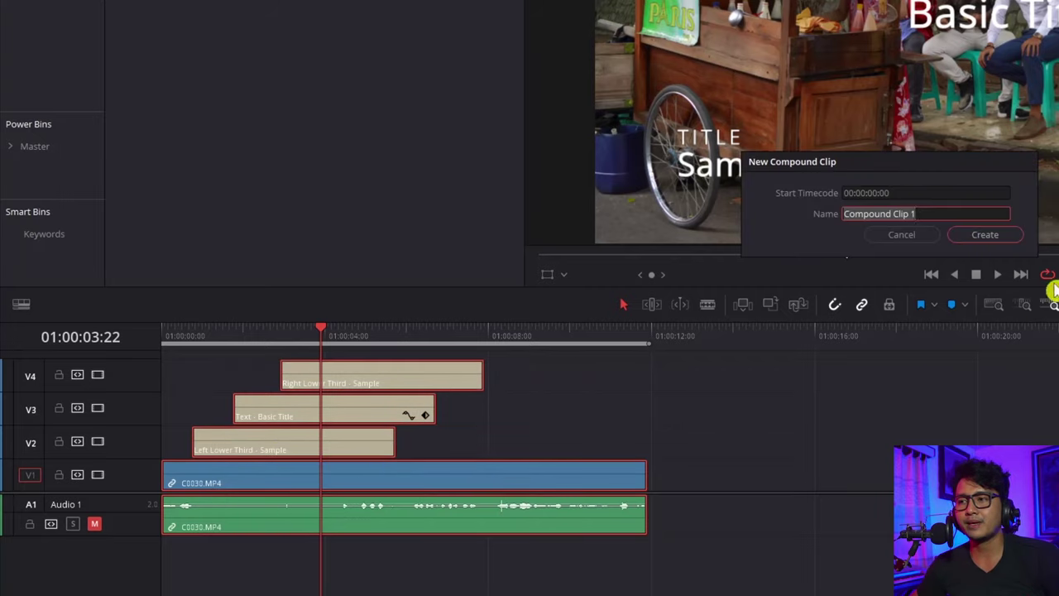
left_click(986, 236)
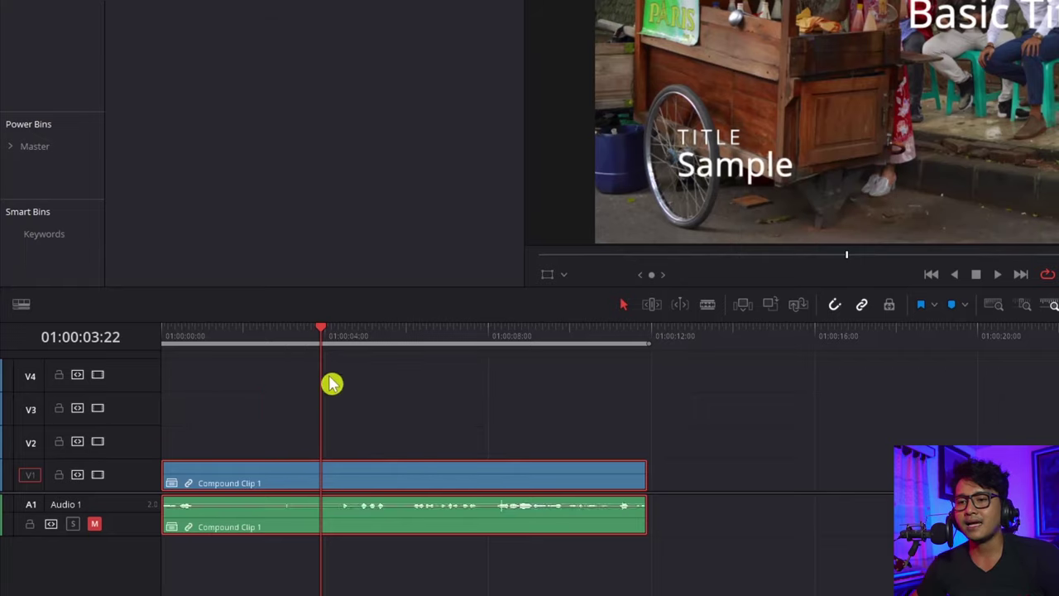
left_click(259, 335)
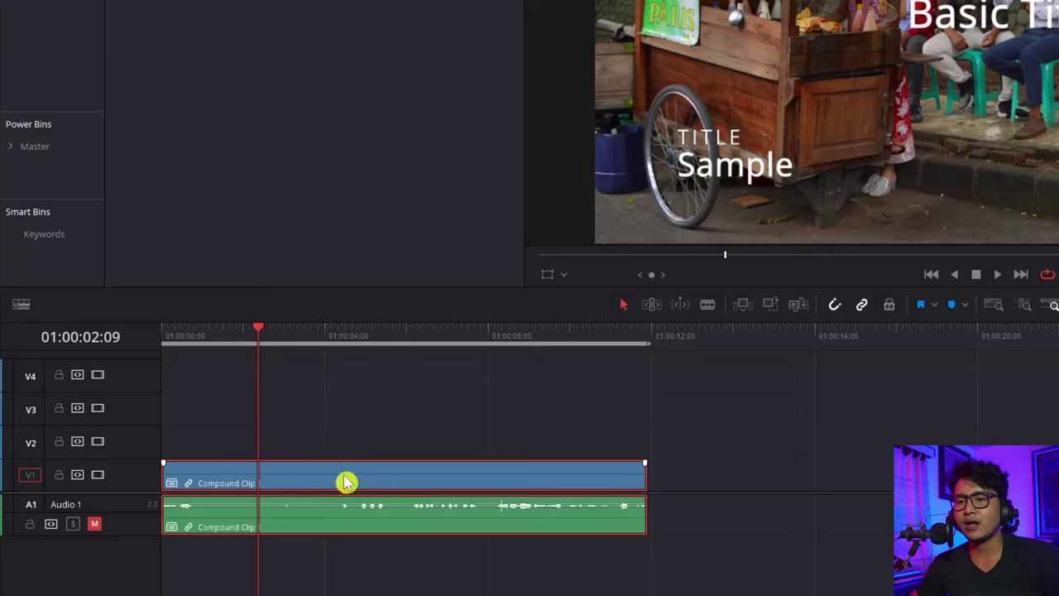
Open Compound Clip 1 in its own tab, enable Stacked Timelines, and add a Timeline 1 tab.
right_click(346, 481)
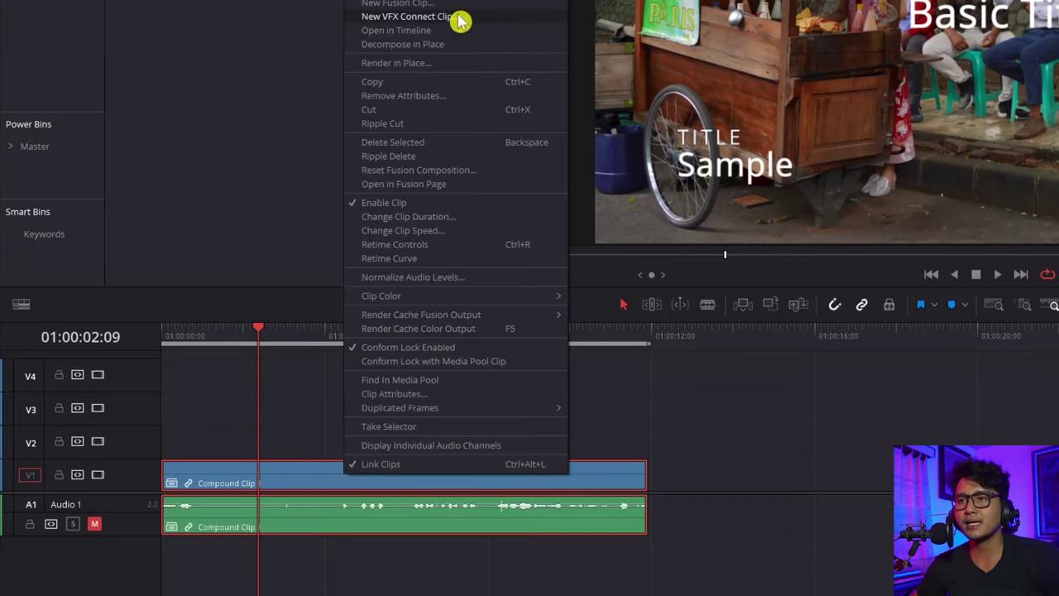
left_click(426, 30)
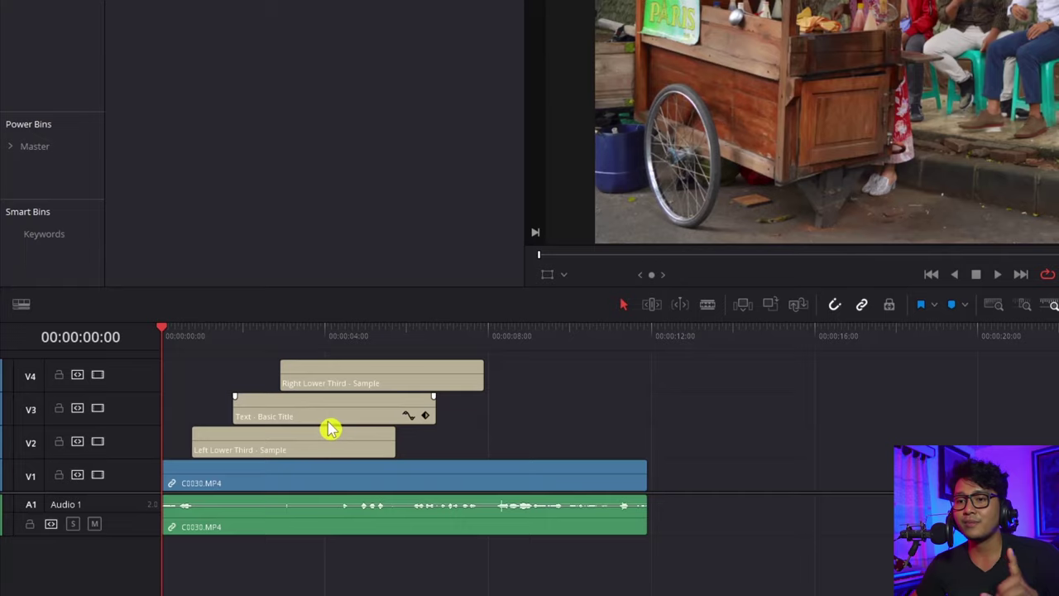
left_click(21, 304)
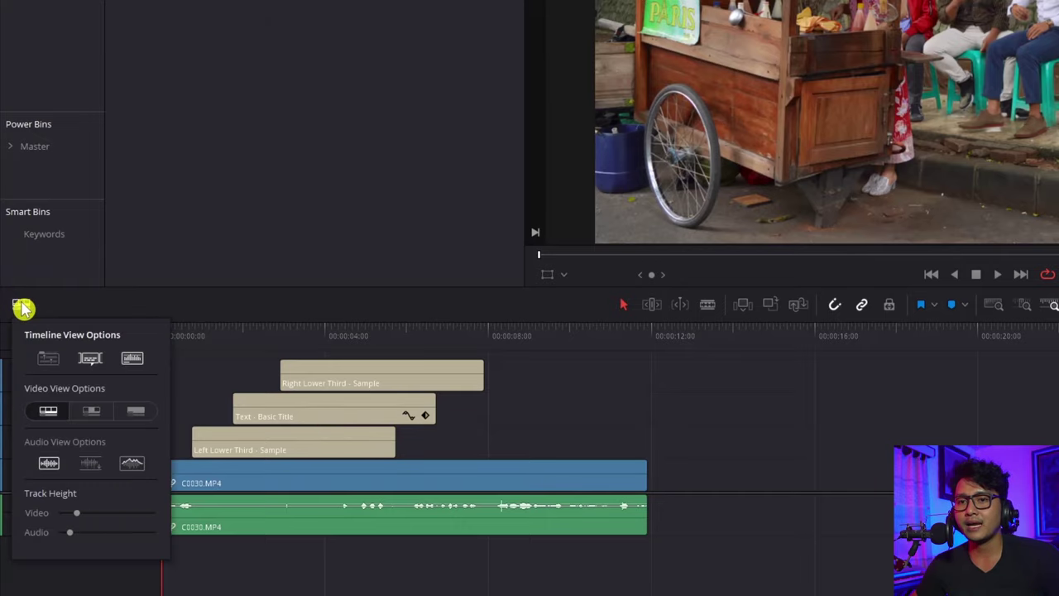
left_click(49, 364)
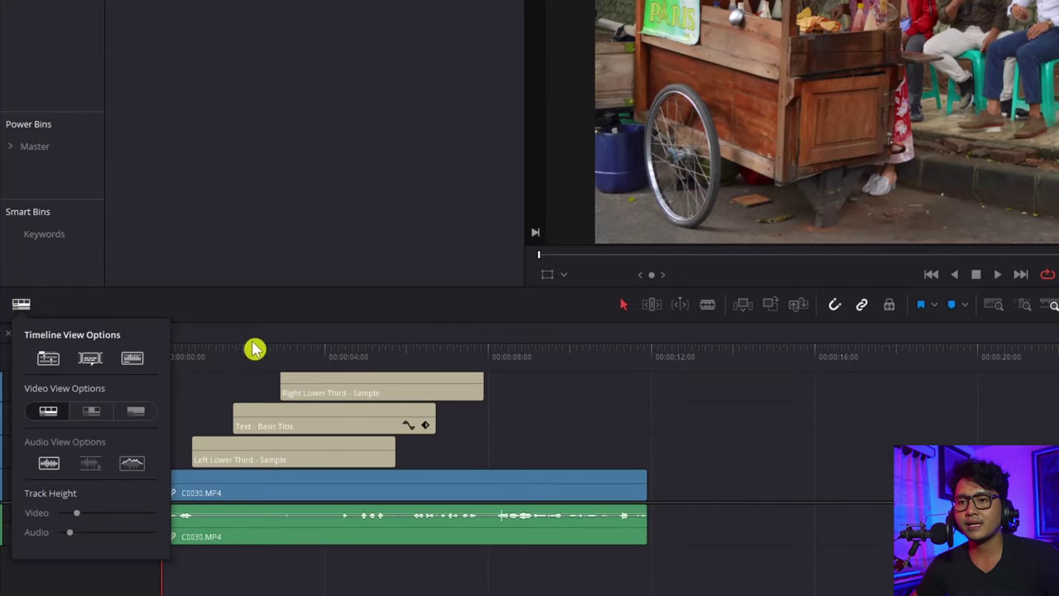
left_click(121, 335)
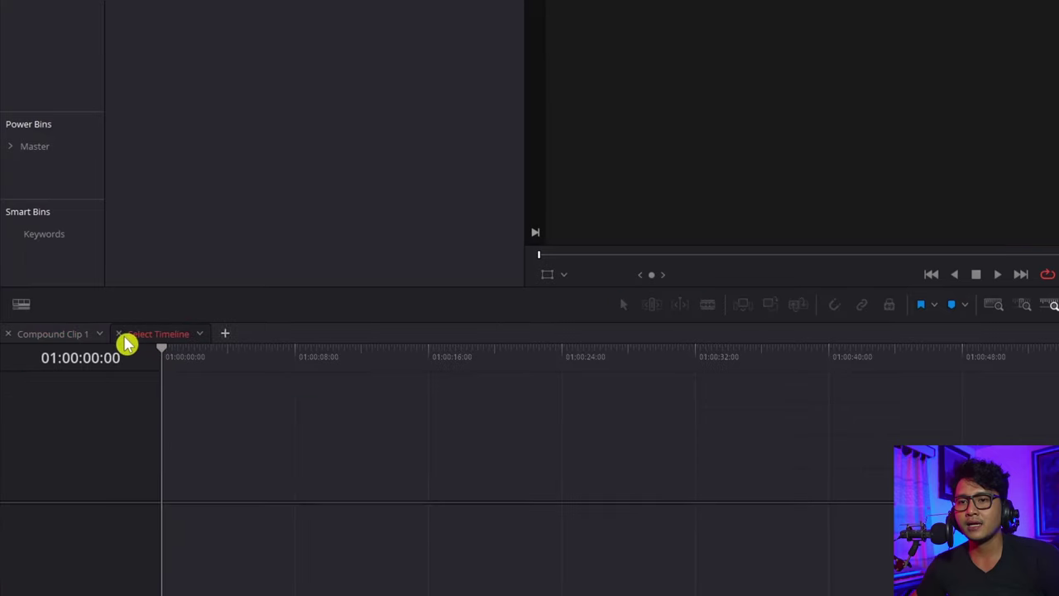
left_click(200, 335)
left_click(234, 348)
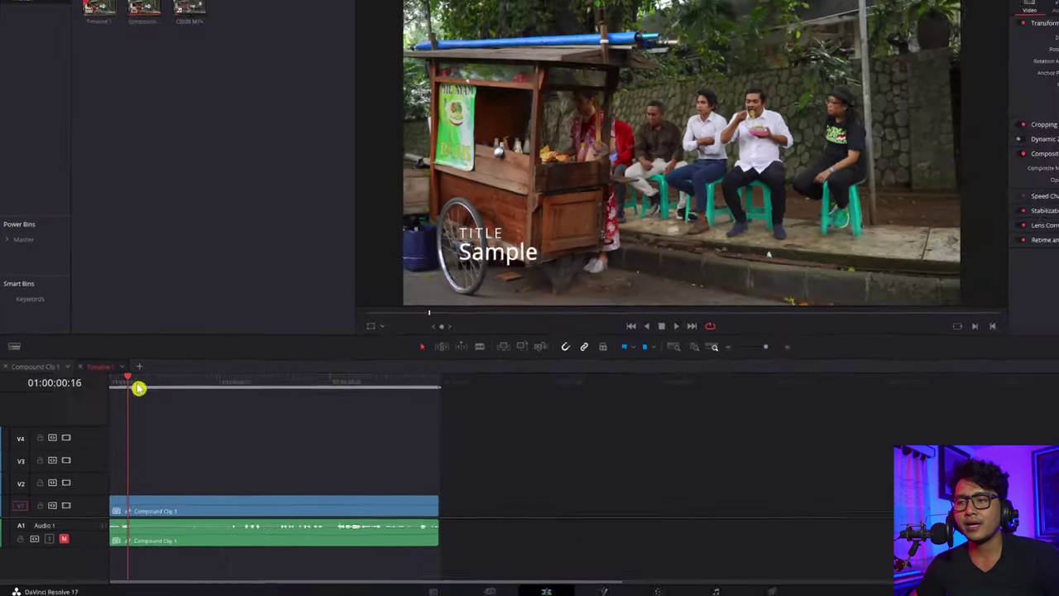
Render Compound Clip 1 in place with the default settings as Compound Clip 1 Render 1.mov.
left_click_drag(213, 361, 184, 362)
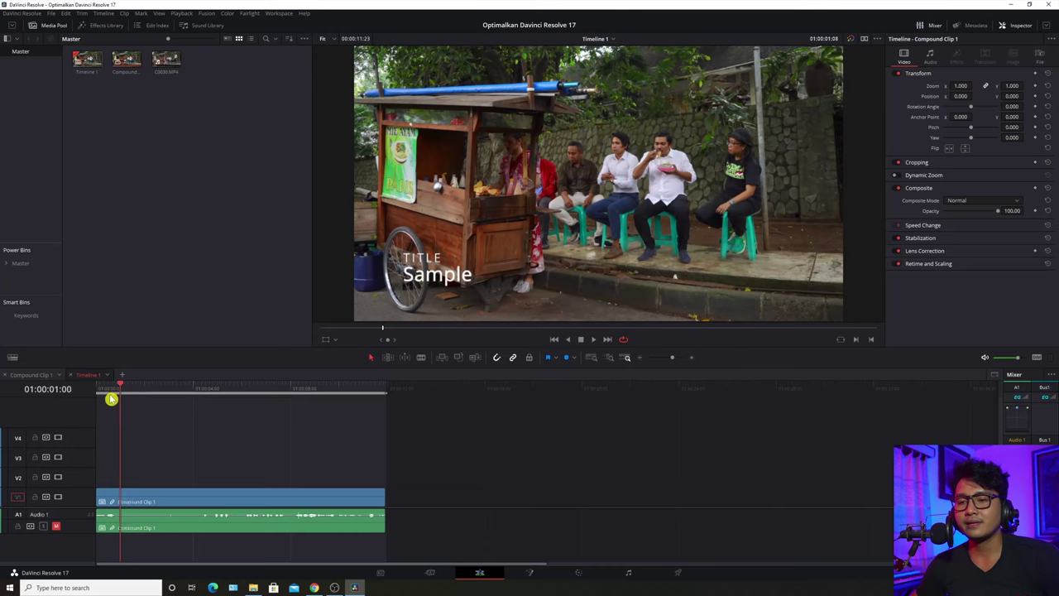
right_click(195, 498)
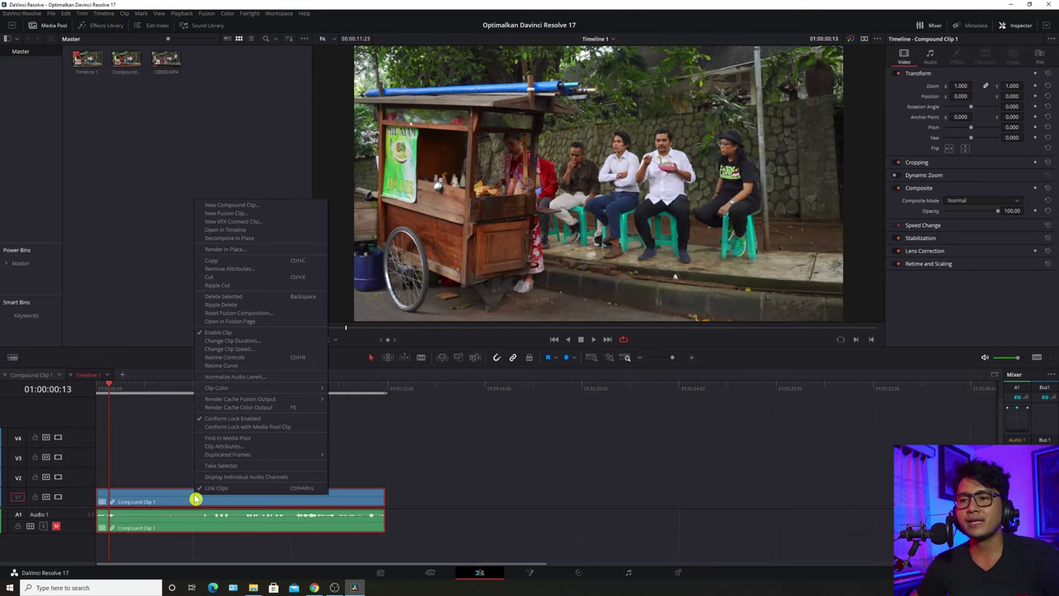
left_click(232, 249)
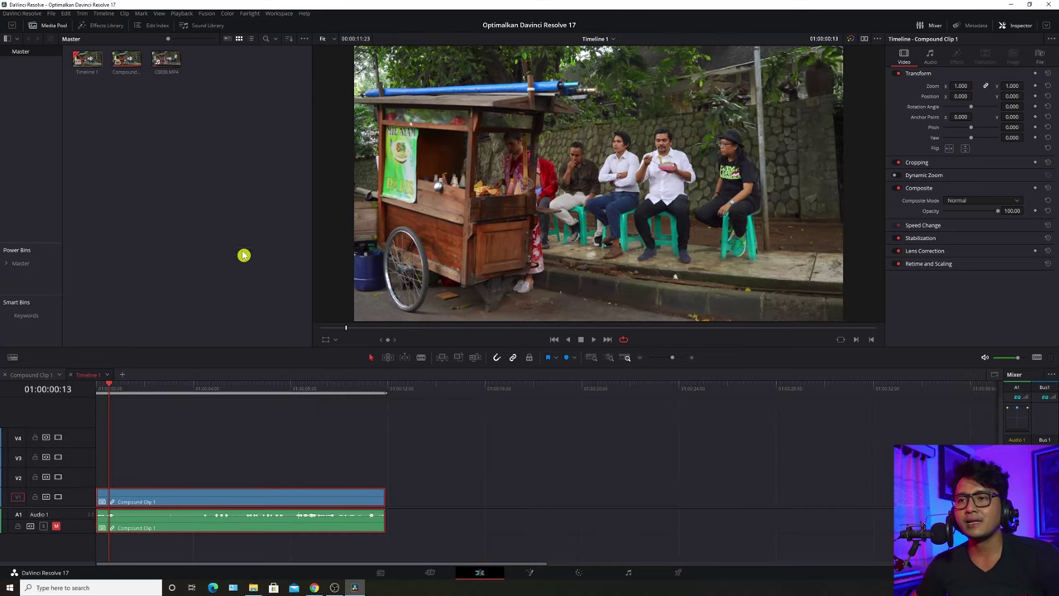
left_click(574, 321)
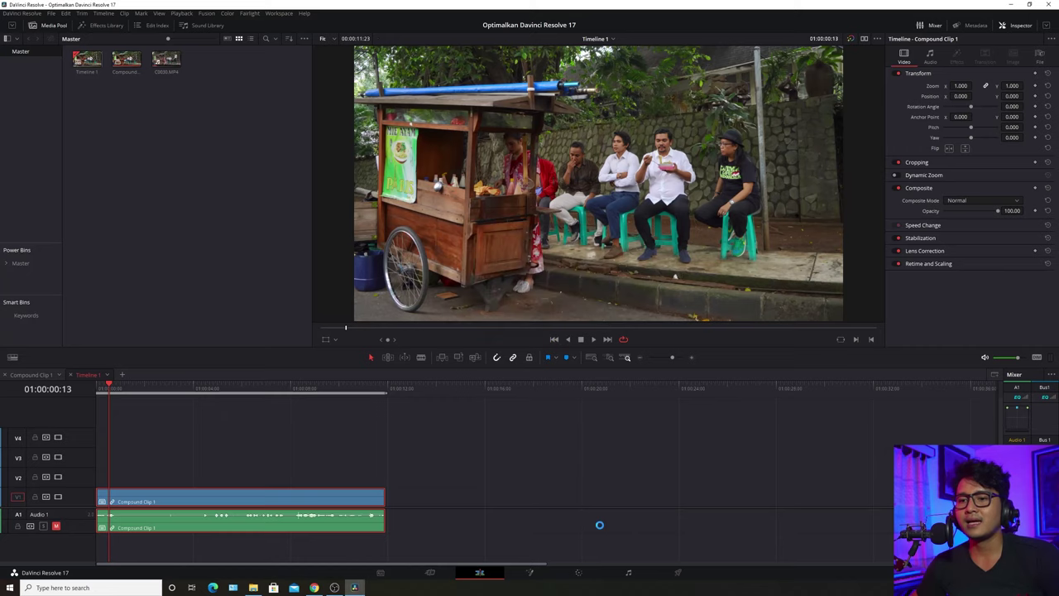
left_click(424, 298)
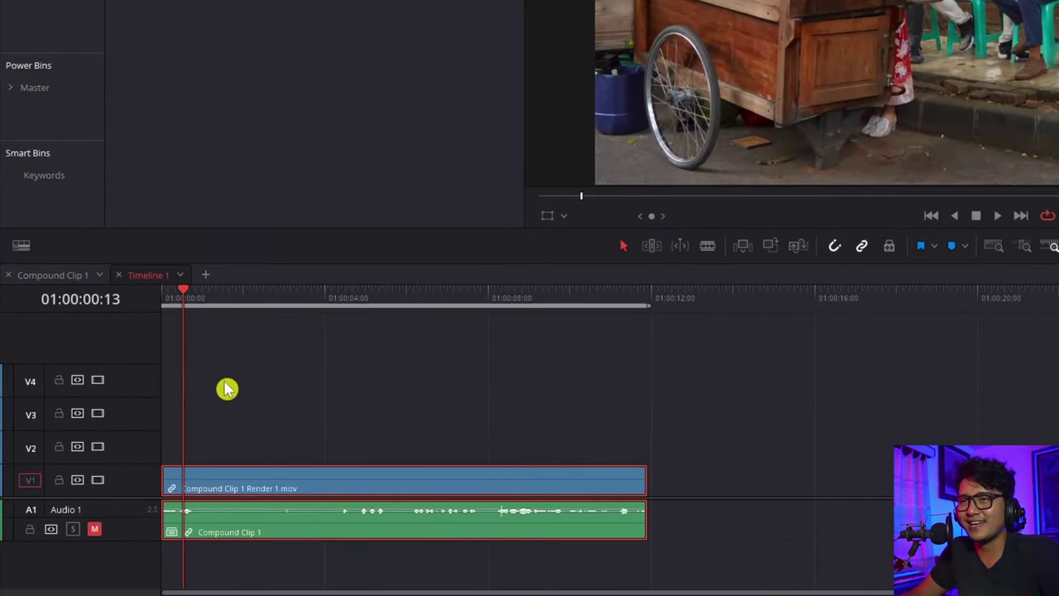
left_click(188, 298)
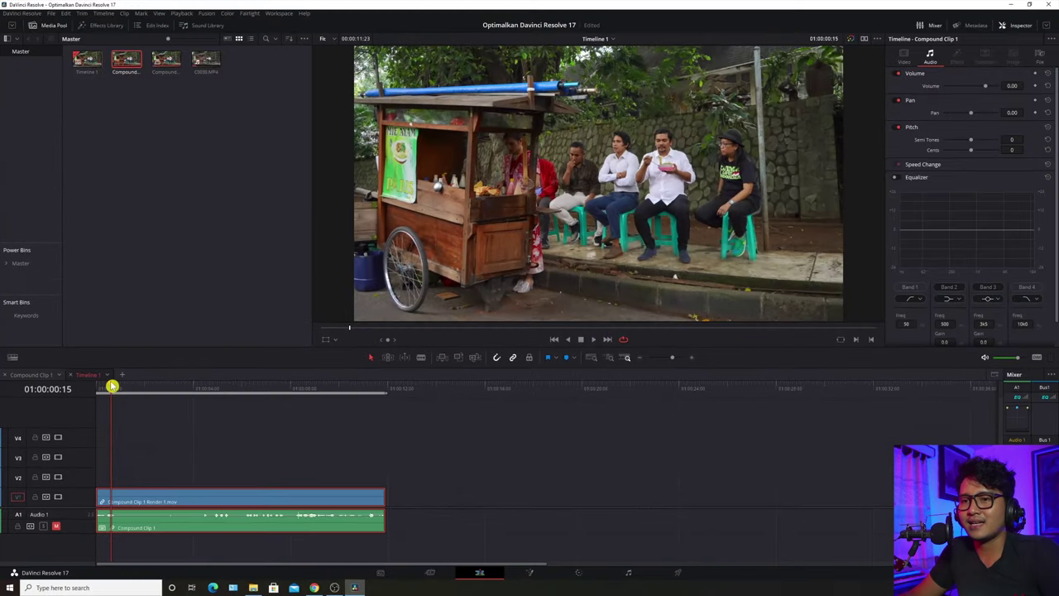
left_click_drag(107, 386, 98, 388)
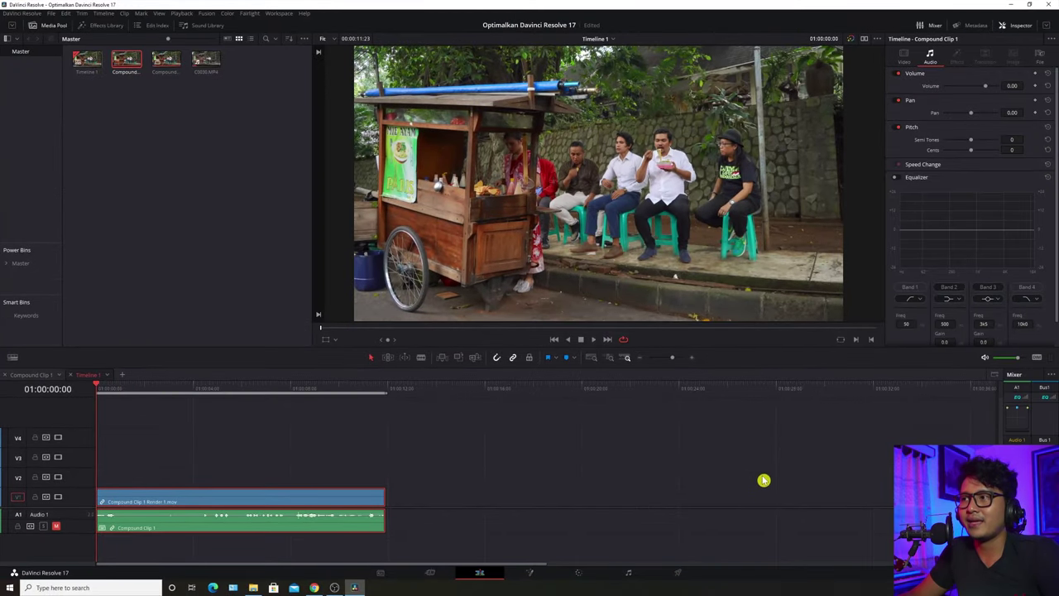
Play Timeline 1 and change the Timeline Proxy Mode setting.
key("space")
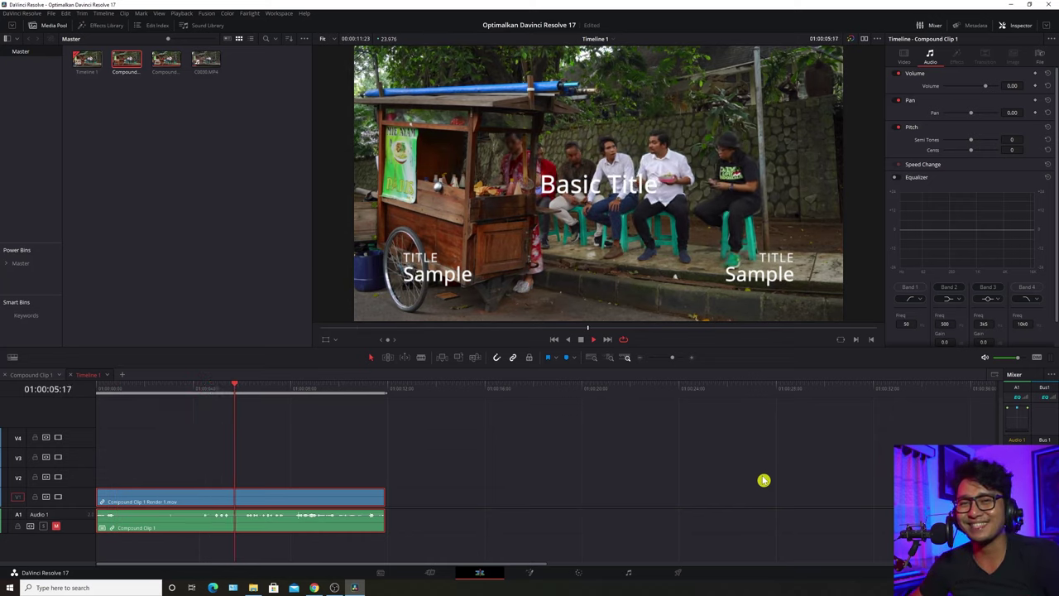
left_click(181, 14)
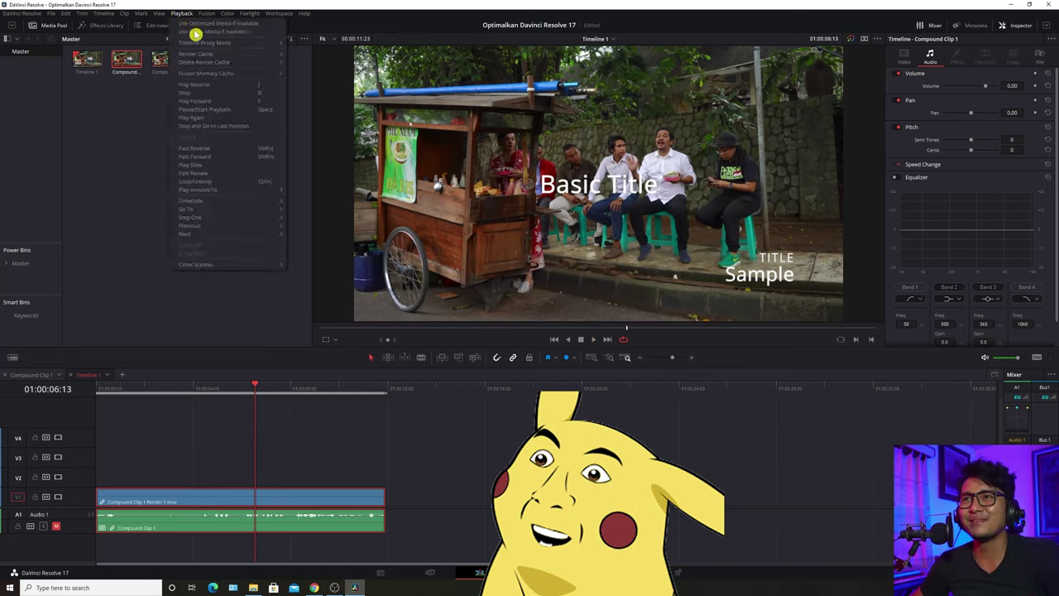
mouse_move(227, 47)
left_click(316, 51)
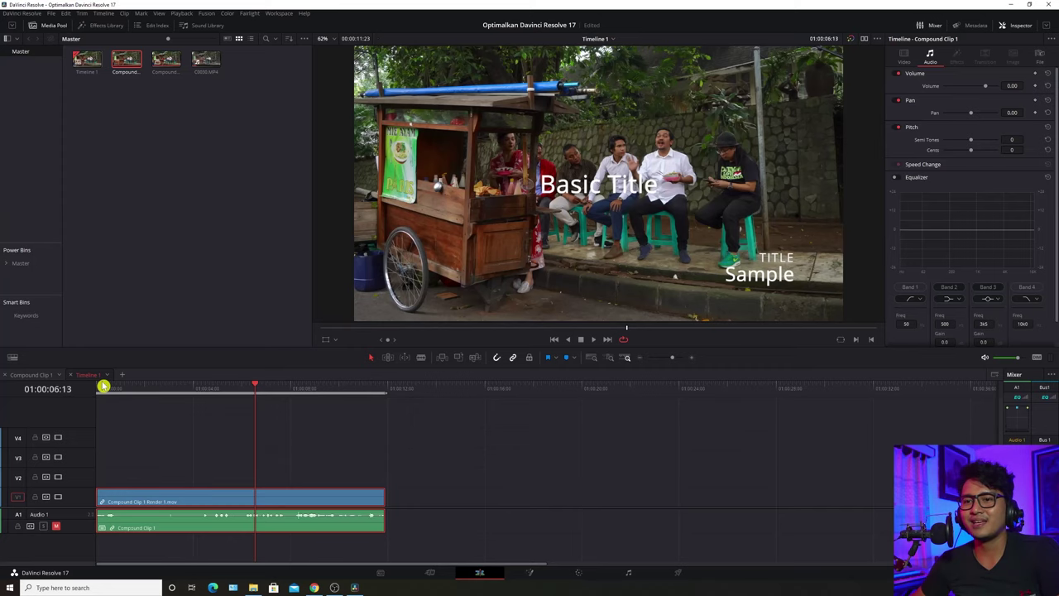
Replay Timeline 1 from the start and select Compound Clip 1 Render 1.mov.
left_click(103, 387)
key("space")
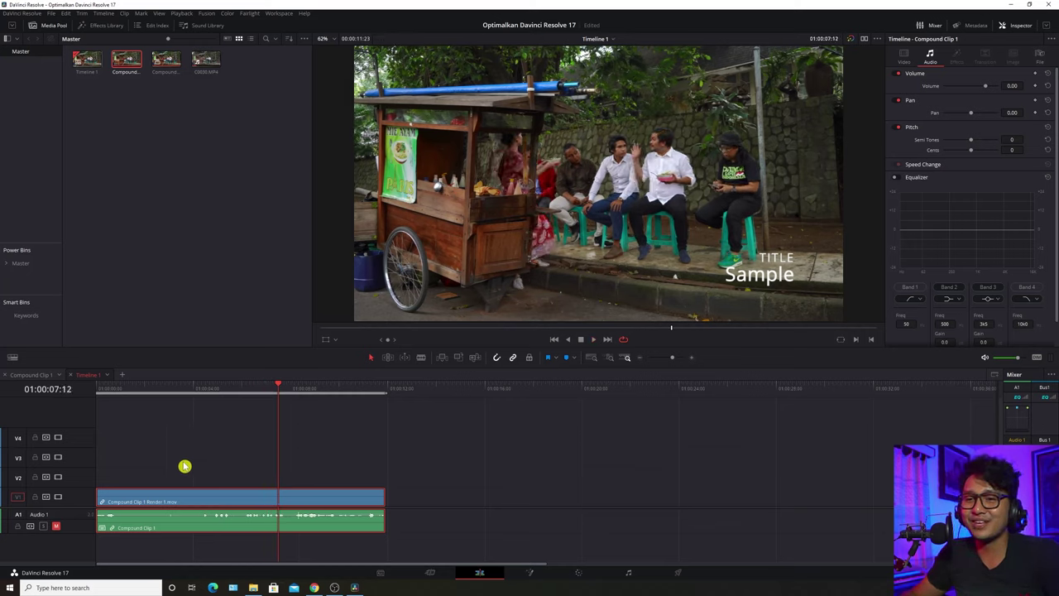
left_click(37, 374)
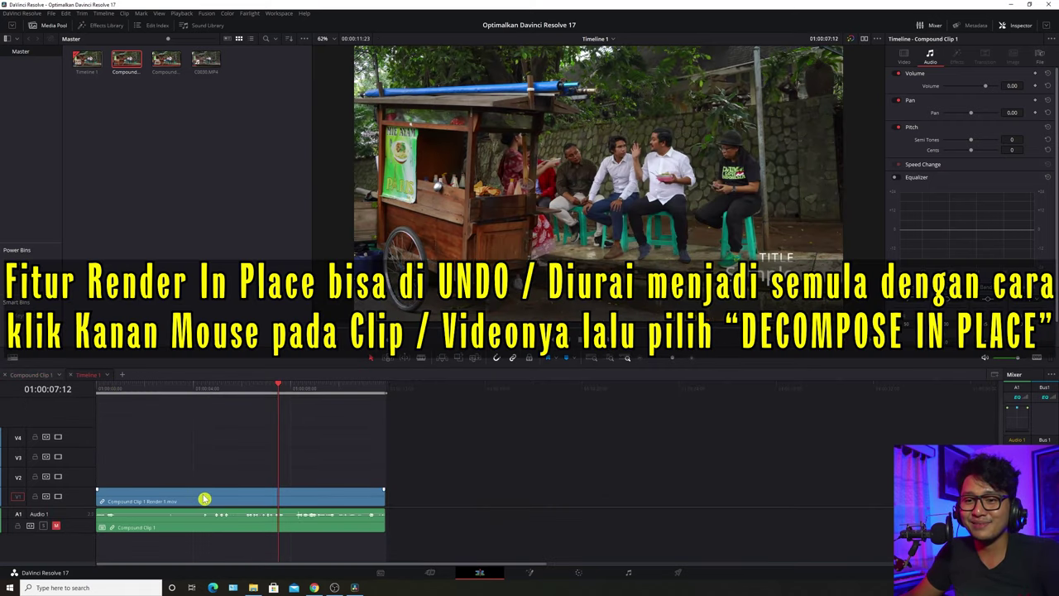
left_click(204, 499)
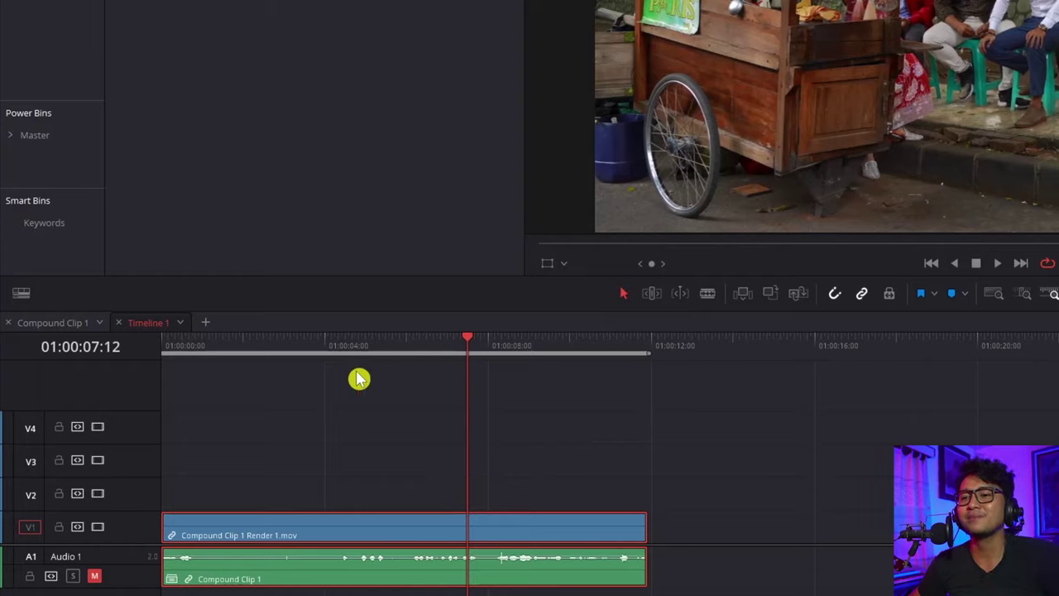
Decompose the rendered audio and video back to the original Compound Clip 1.
left_click(346, 347)
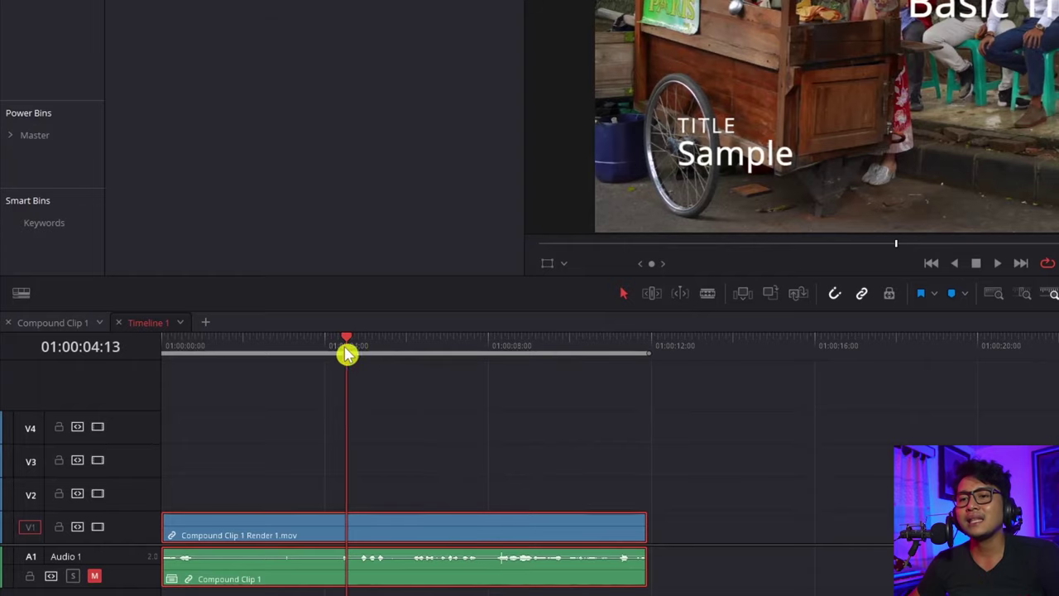
right_click(456, 536)
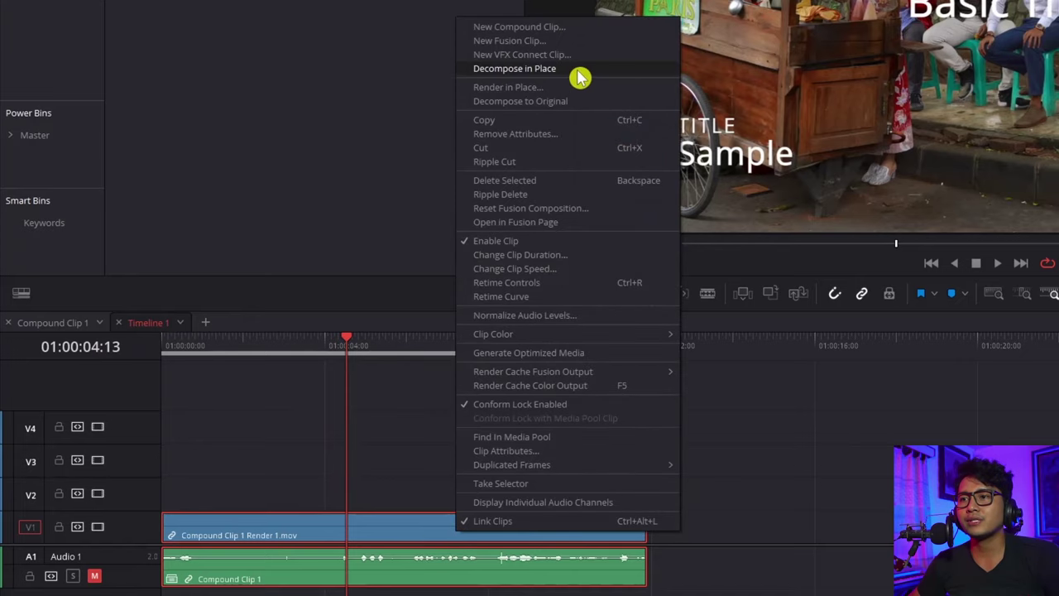
left_click(570, 70)
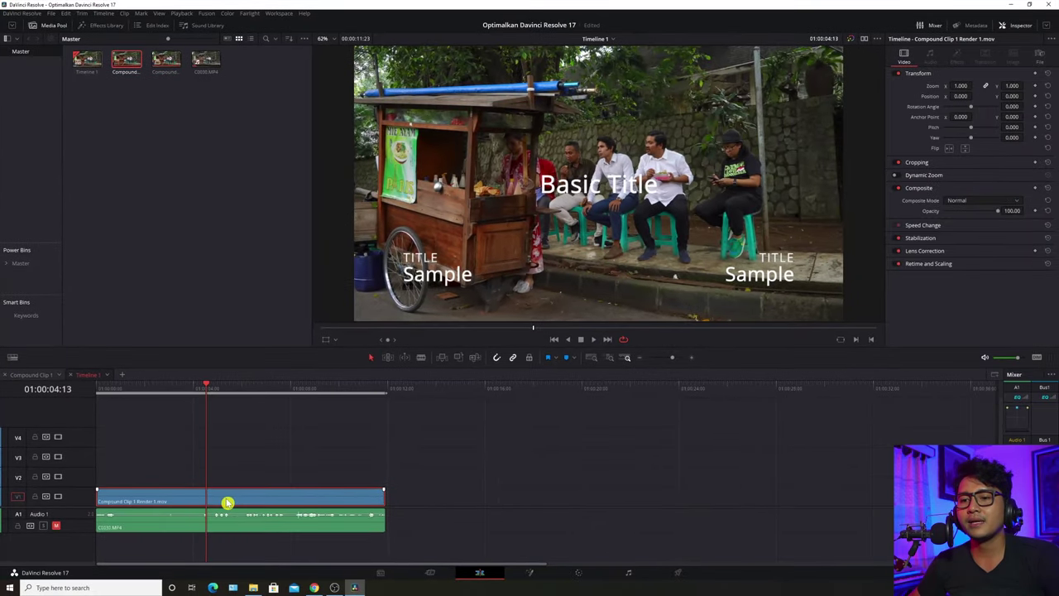
right_click(228, 502)
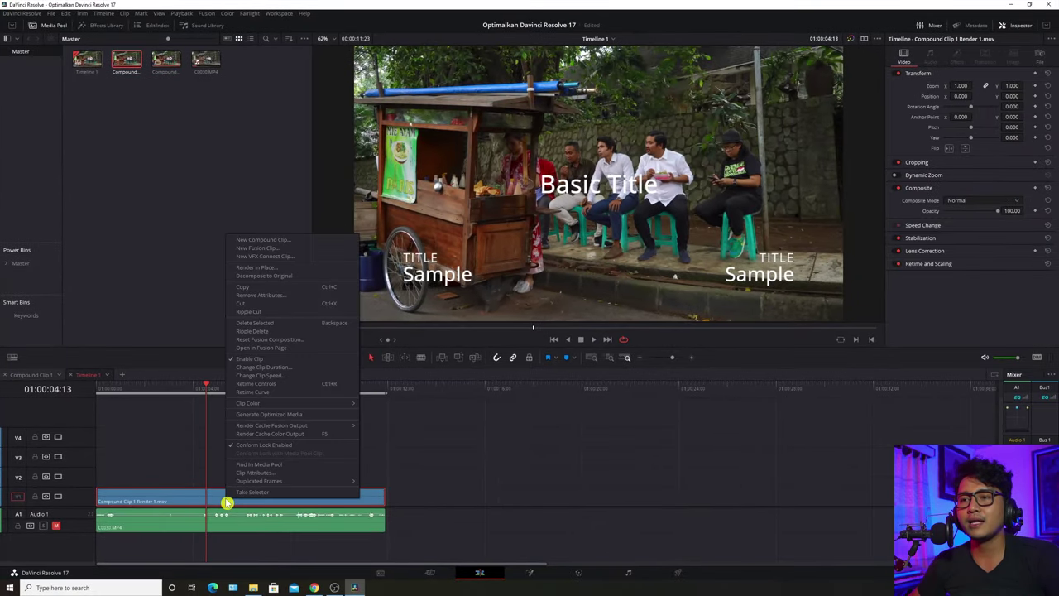
left_click(298, 277)
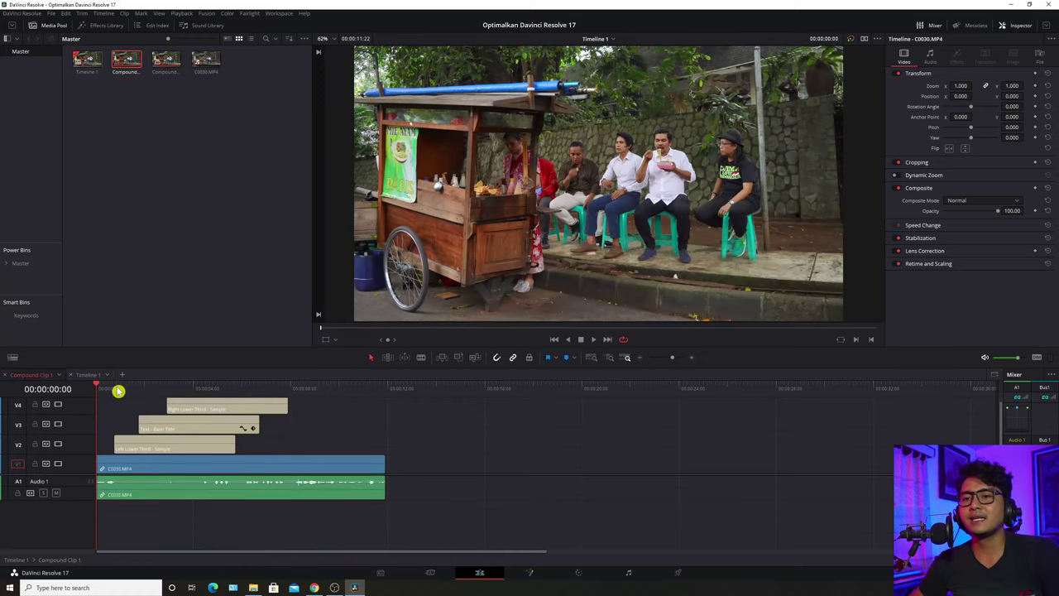
left_click(381, 392)
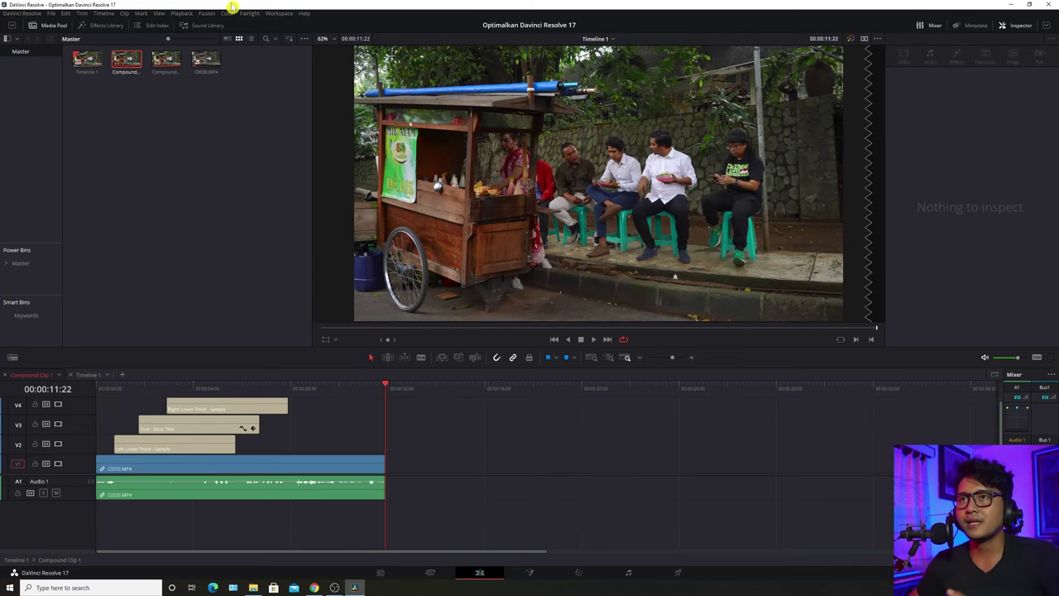
Review the None/Smart/User render cache options, then bring up the cache folder in File Explorer.
left_click(184, 14)
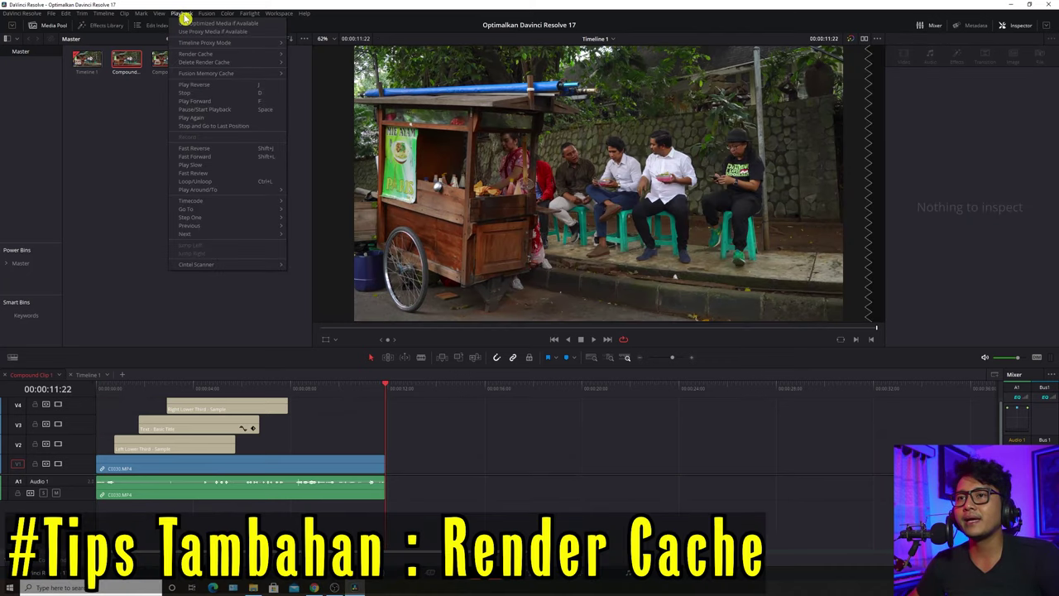
mouse_move(196, 59)
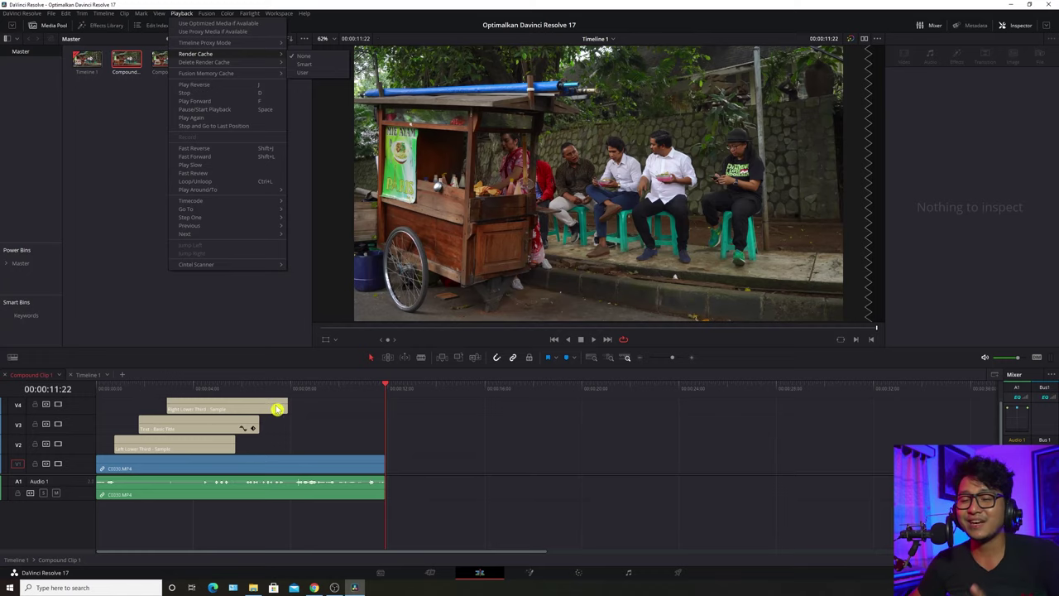
left_click(254, 588)
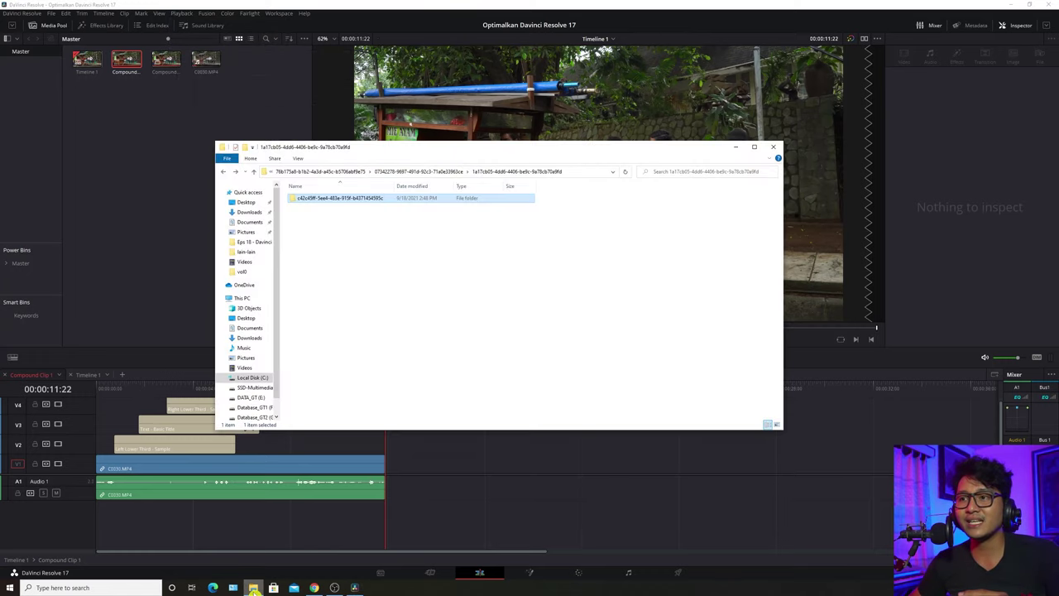
Browse into CacheClip to view its cache and OptimizedMedia folders, then close File Explorer.
key("BackSpace")
key("BackSpace")
key("BackSpace")
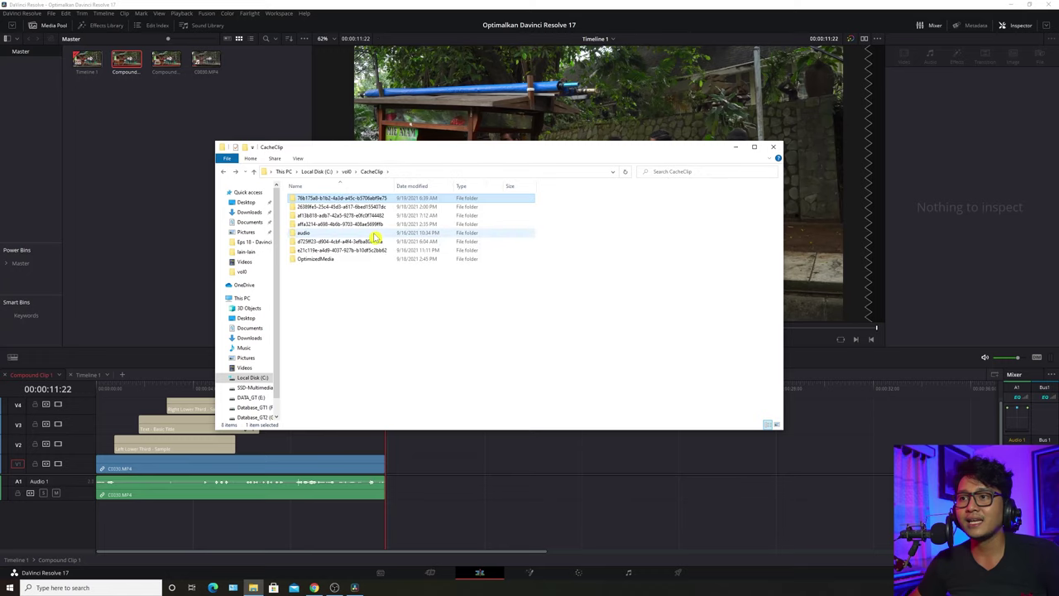
key("BackSpace")
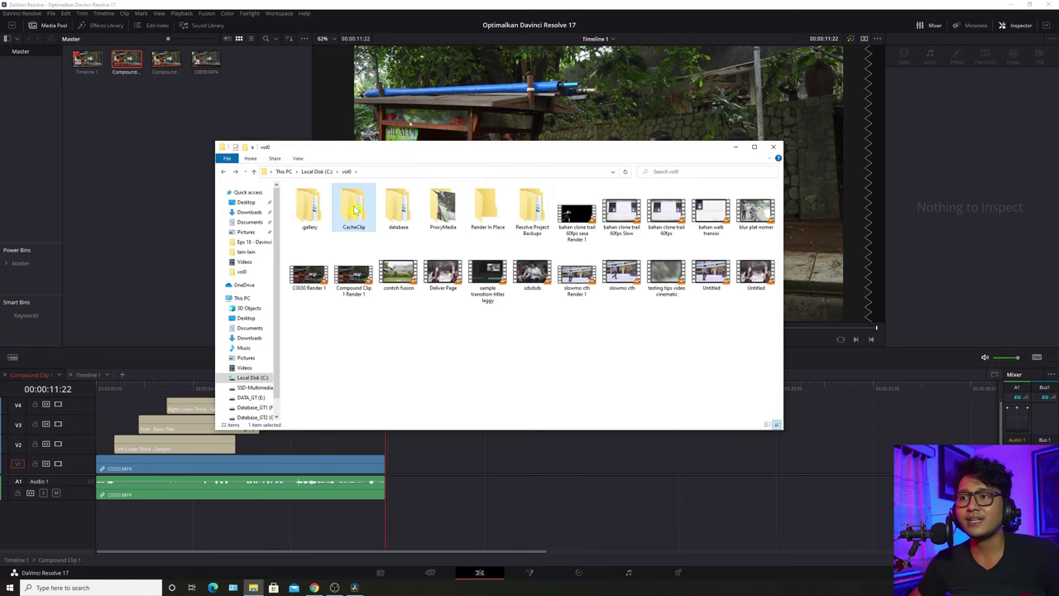
double_click(354, 207)
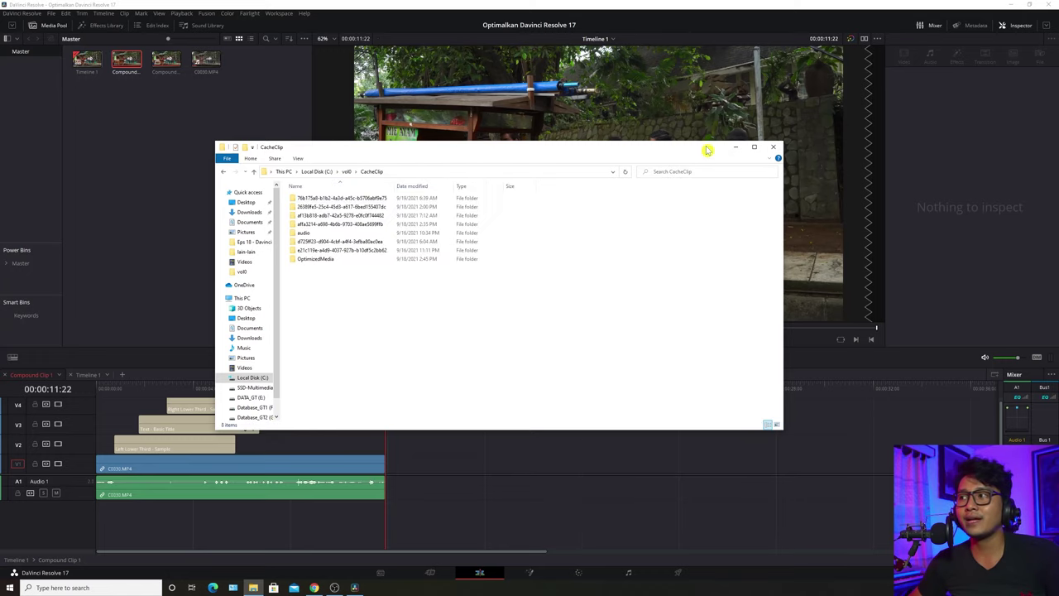
left_click(774, 147)
left_click(106, 402)
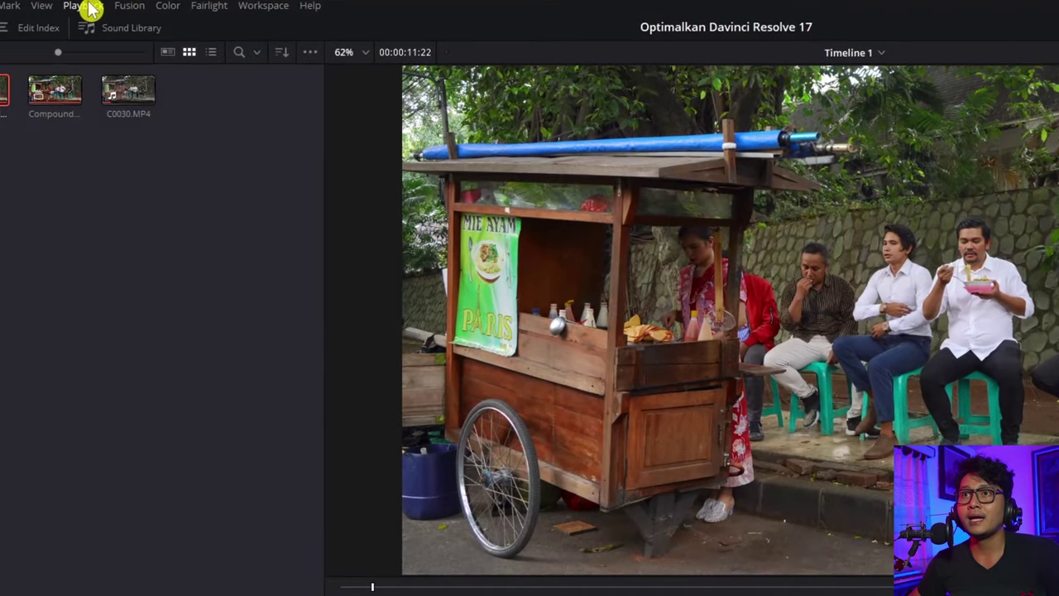
Set the render cache to Smart and play the timeline with its three titles.
left_click(91, 6)
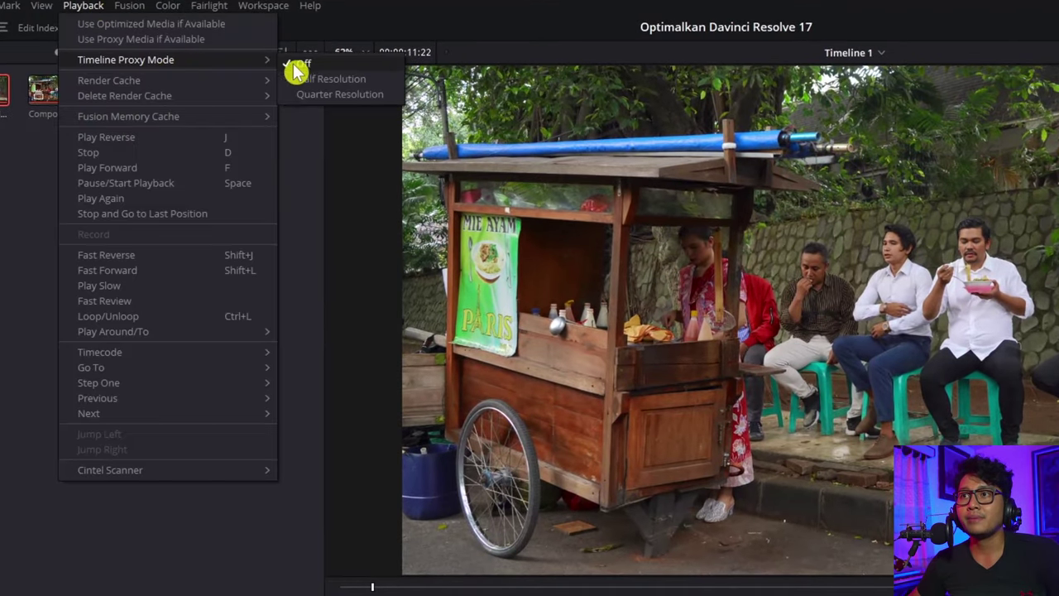
mouse_move(133, 85)
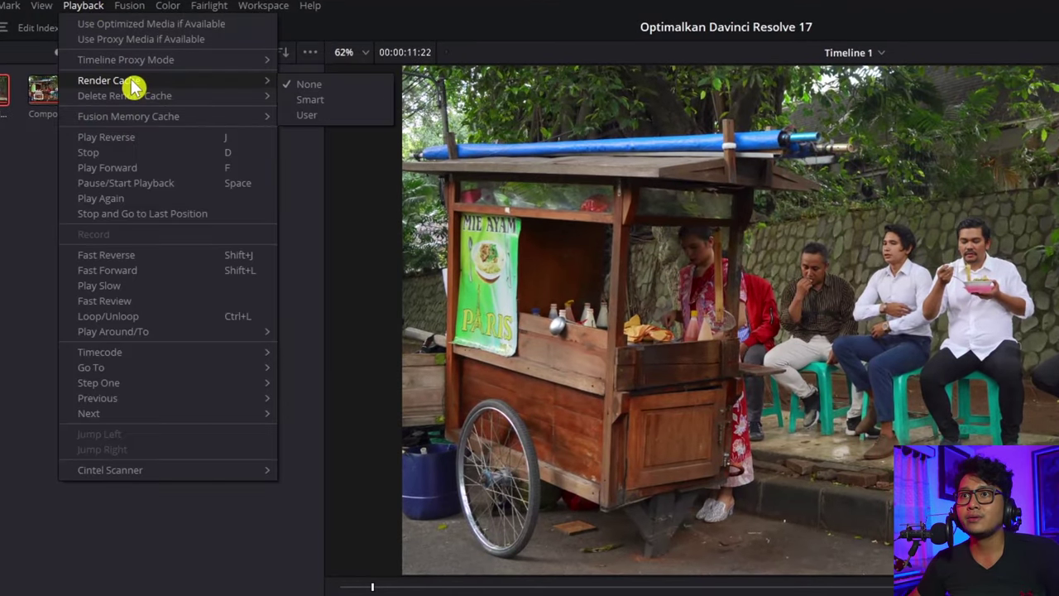
left_click(319, 100)
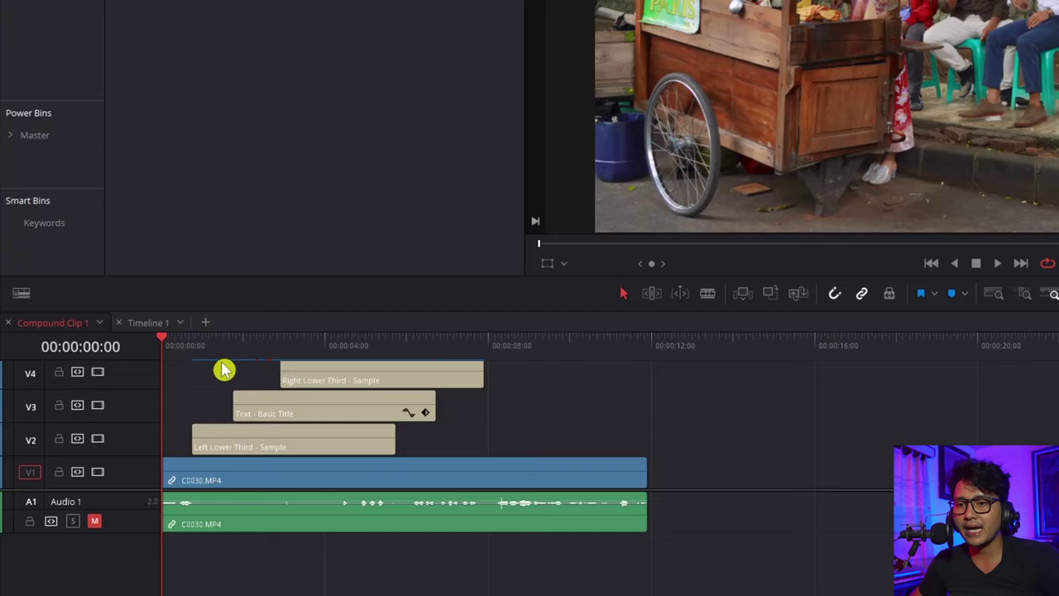
left_click(243, 447)
left_click(279, 409)
left_click(397, 373)
left_click(331, 406)
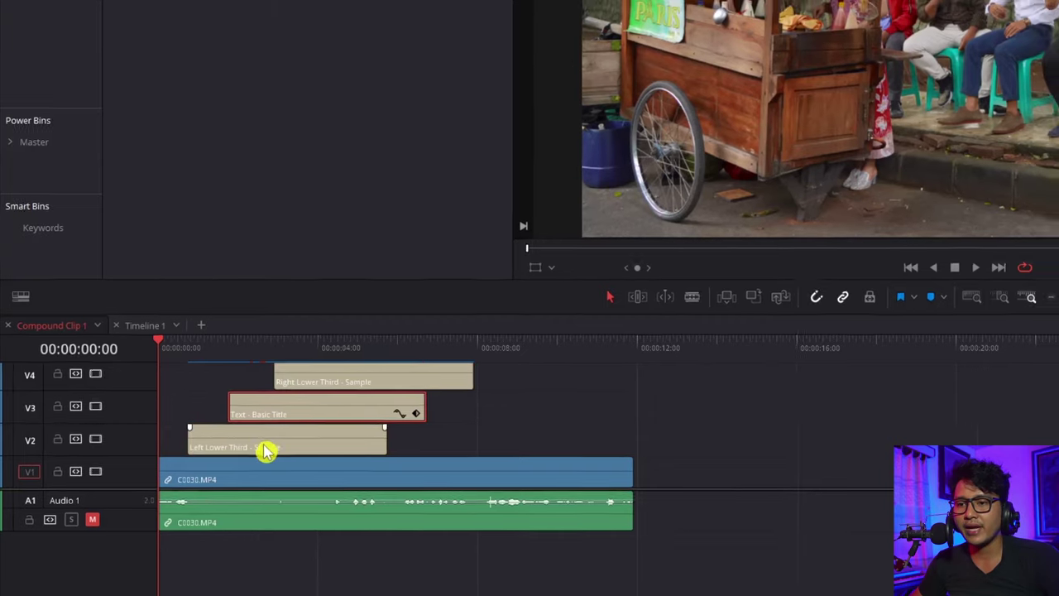
left_click(266, 449)
key("space")
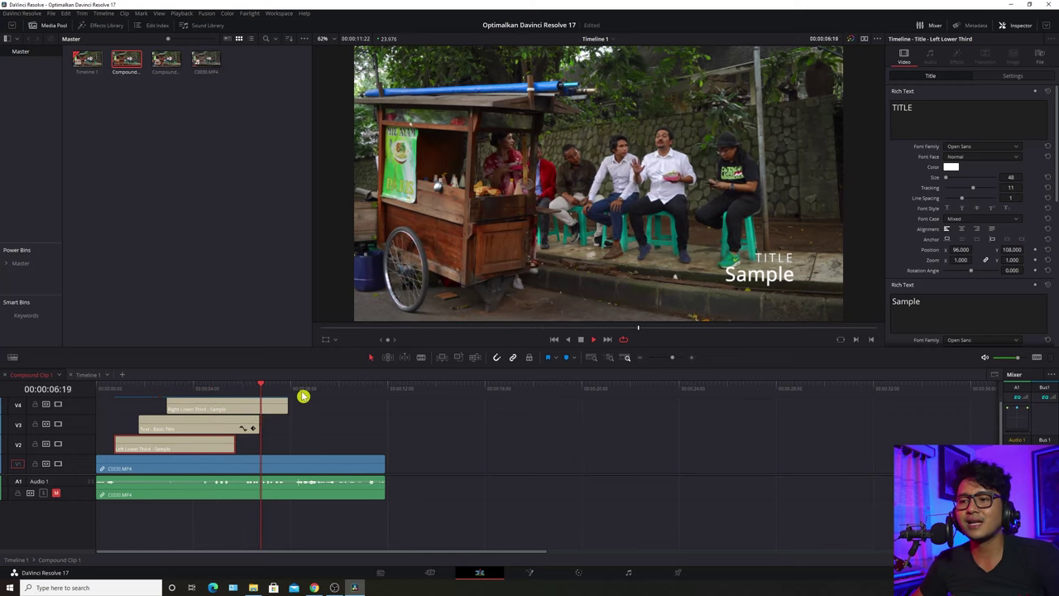
Return to the timeline start and switch the render cache to User.
left_click(99, 389)
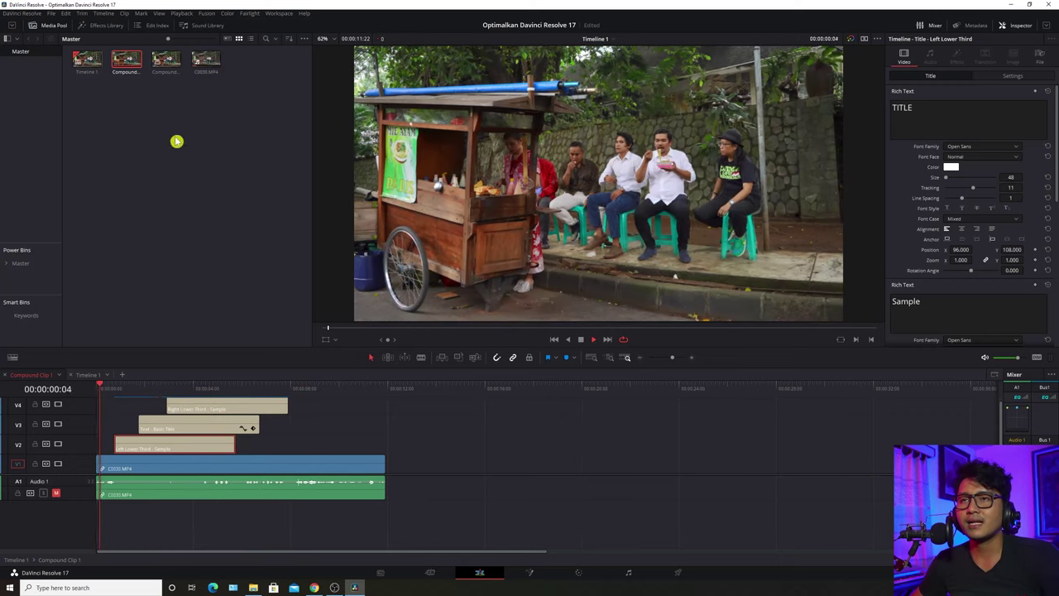
left_click(189, 17)
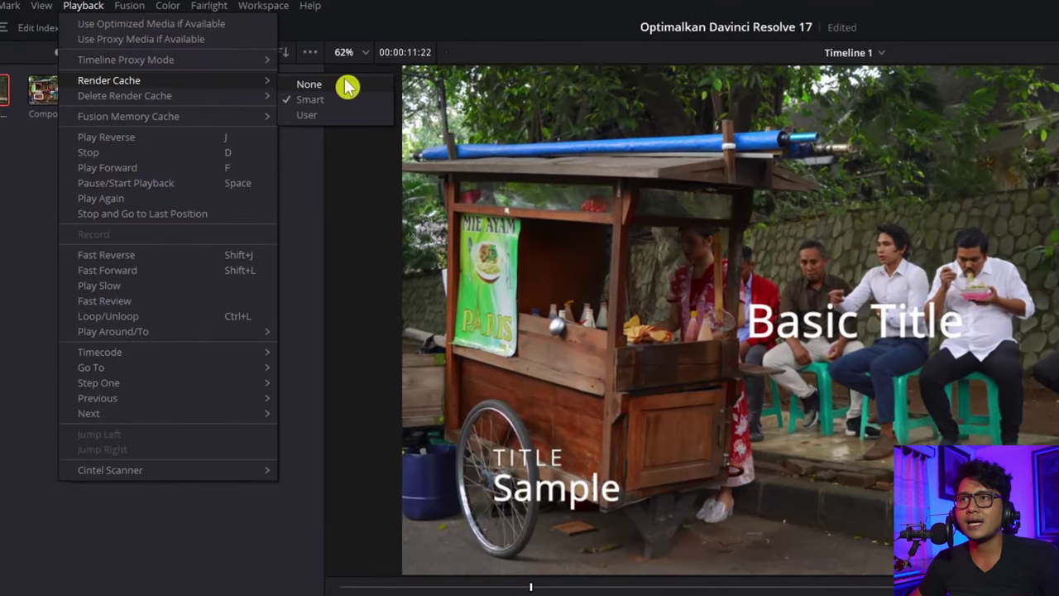
left_click(325, 118)
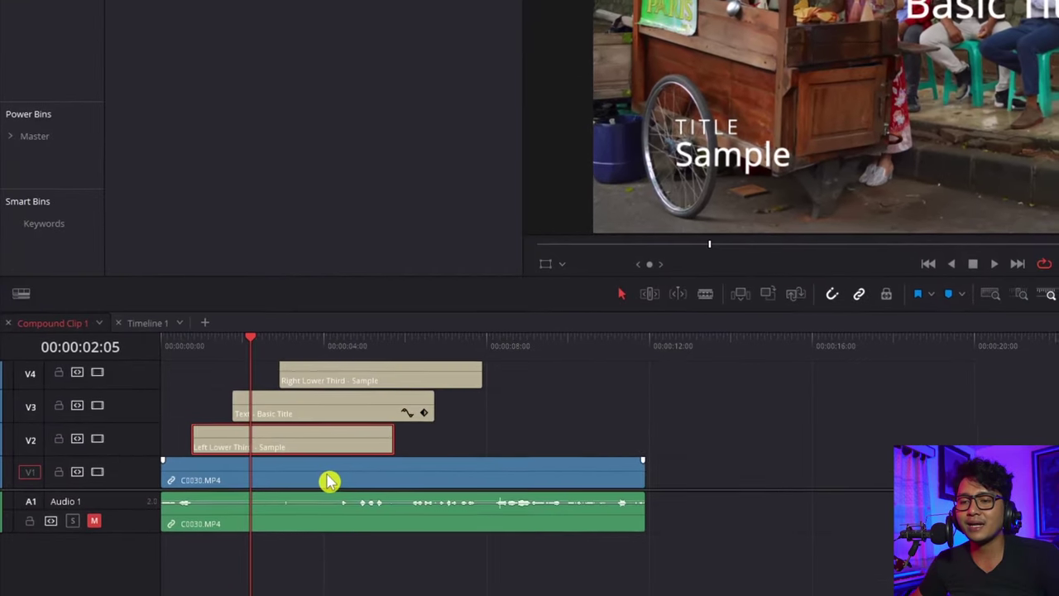
Flag the C0030.MP4 video clip for Render Cache Color Output.
left_click(378, 469)
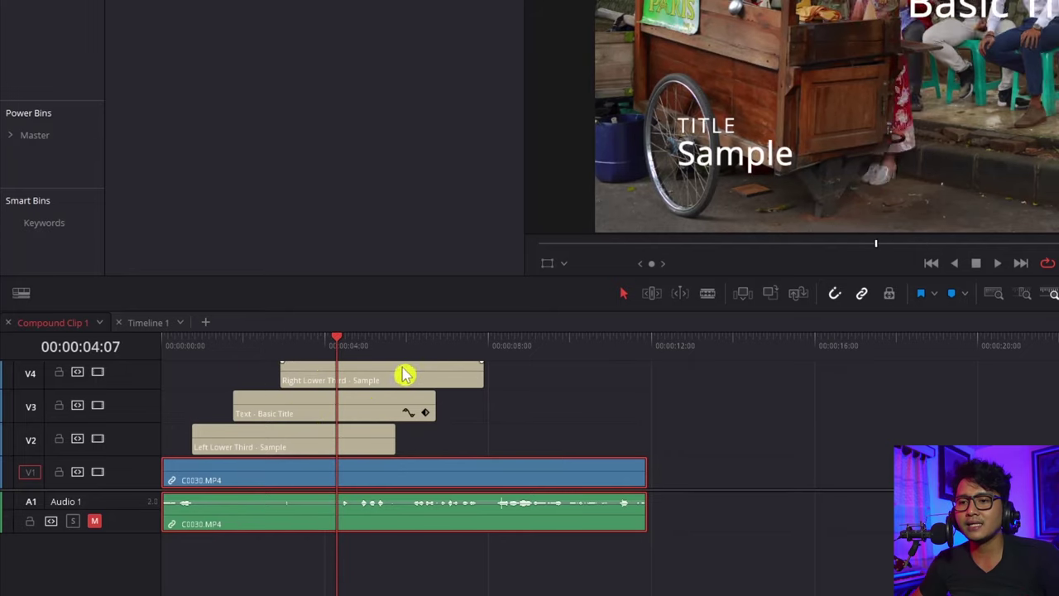
right_click(242, 480)
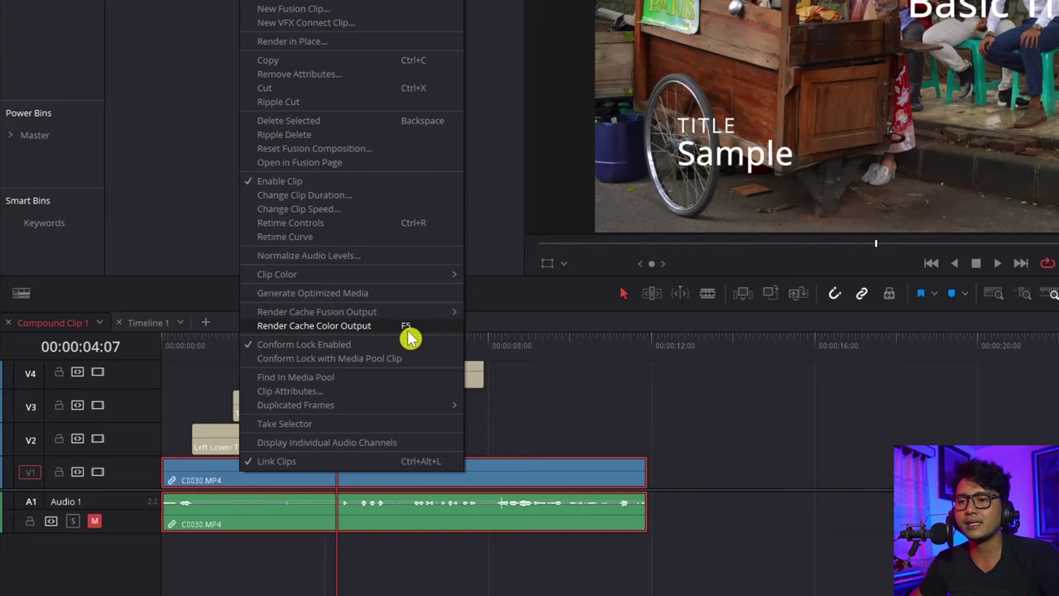
left_click(411, 337)
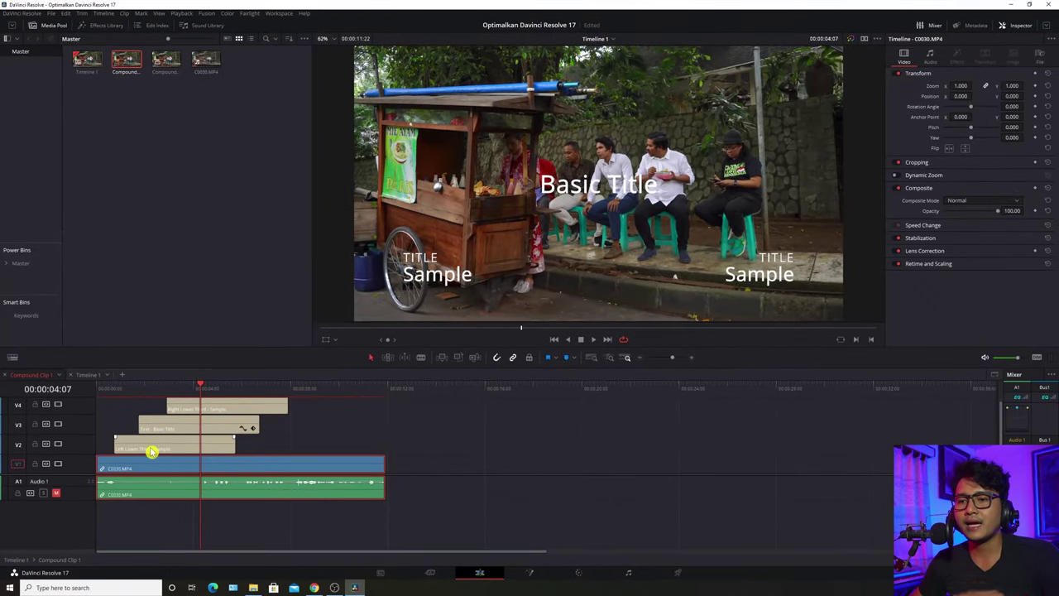
Flag the Left Lower Third, Basic Title and Right Lower Third titles for Render Cache Color Output.
right_click(151, 450)
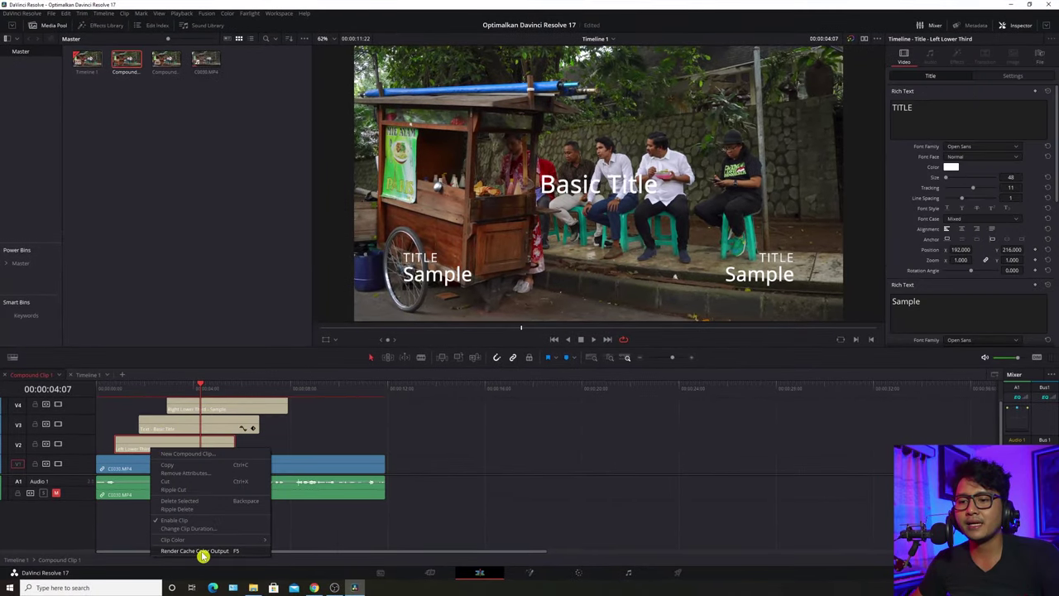
left_click(201, 551)
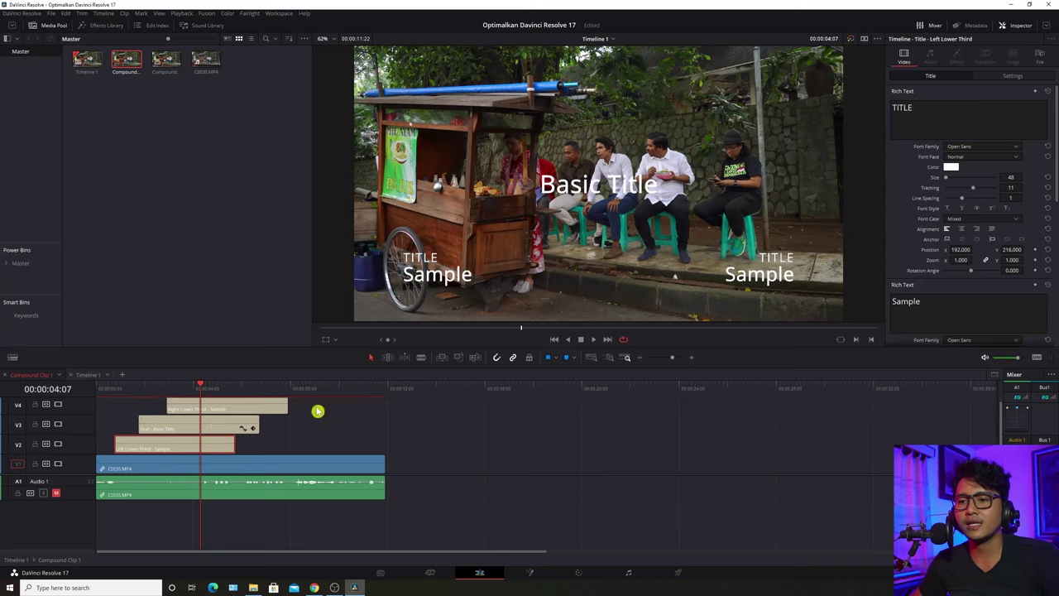
left_click_drag(318, 412, 213, 430)
right_click(225, 424)
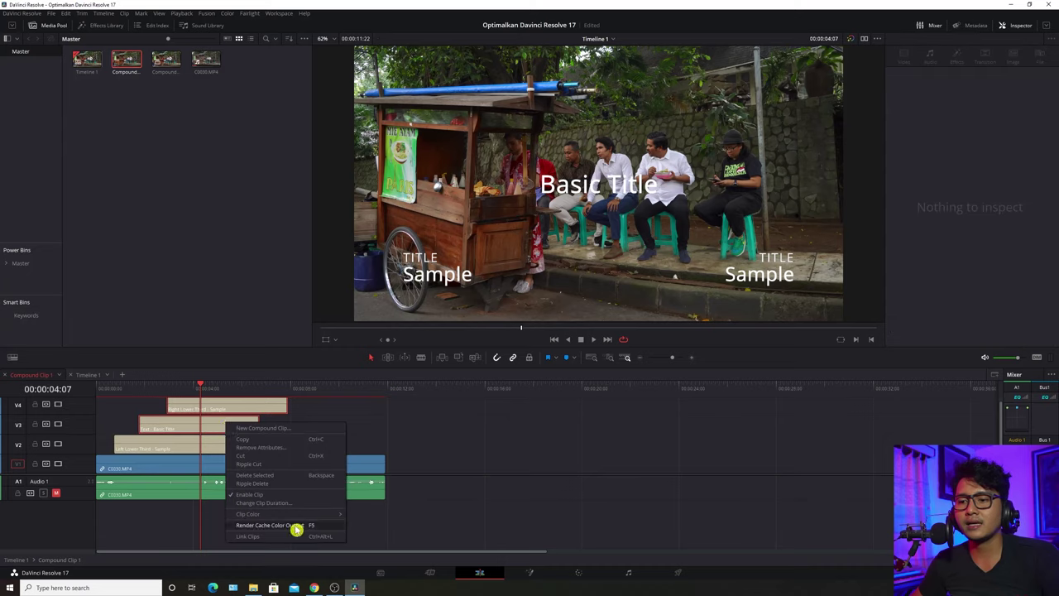
left_click(296, 529)
key("Home")
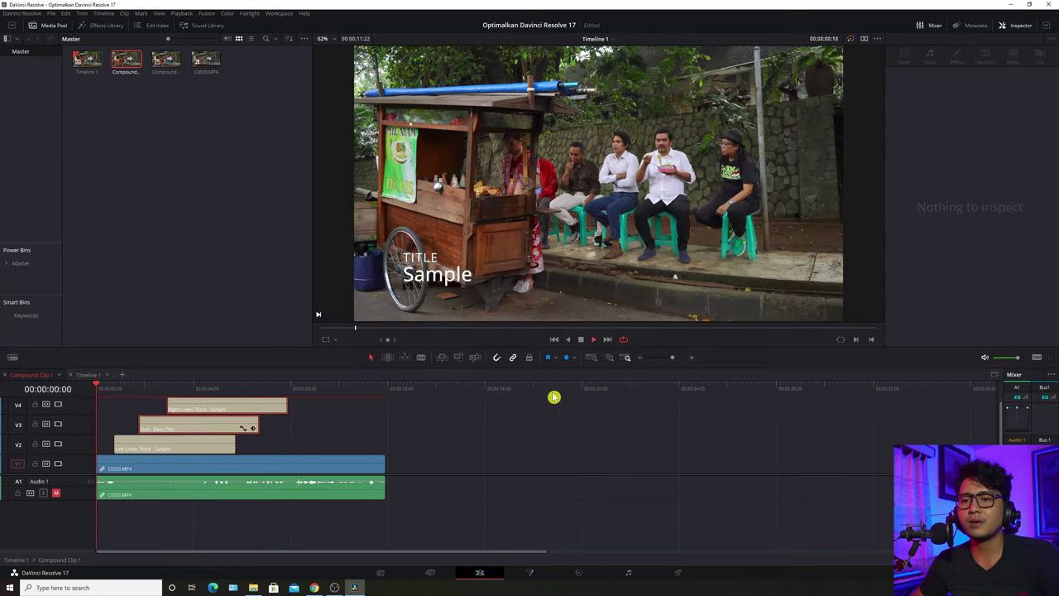
key("space")
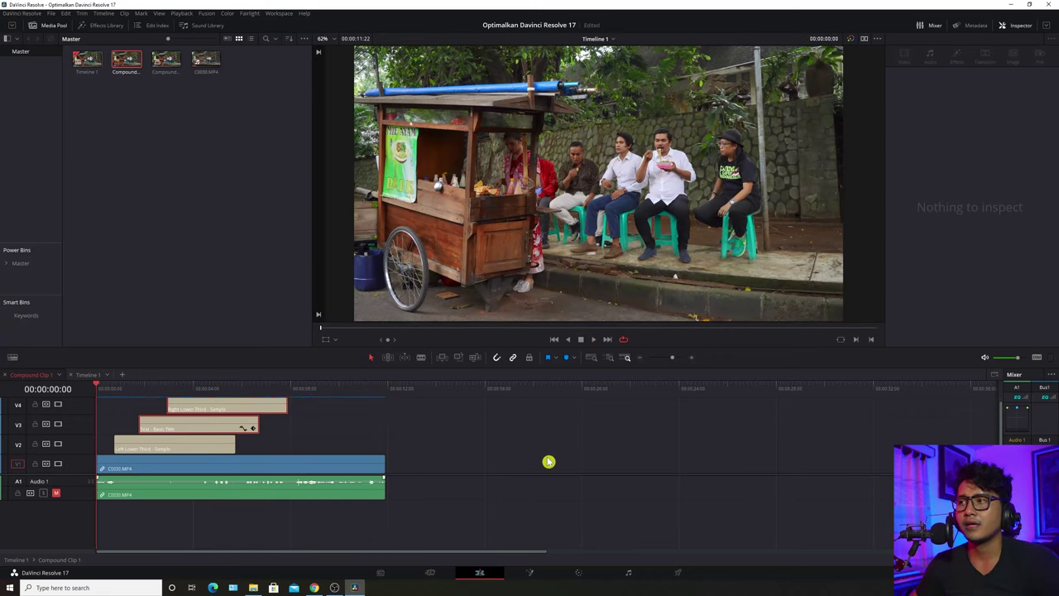
key("space")
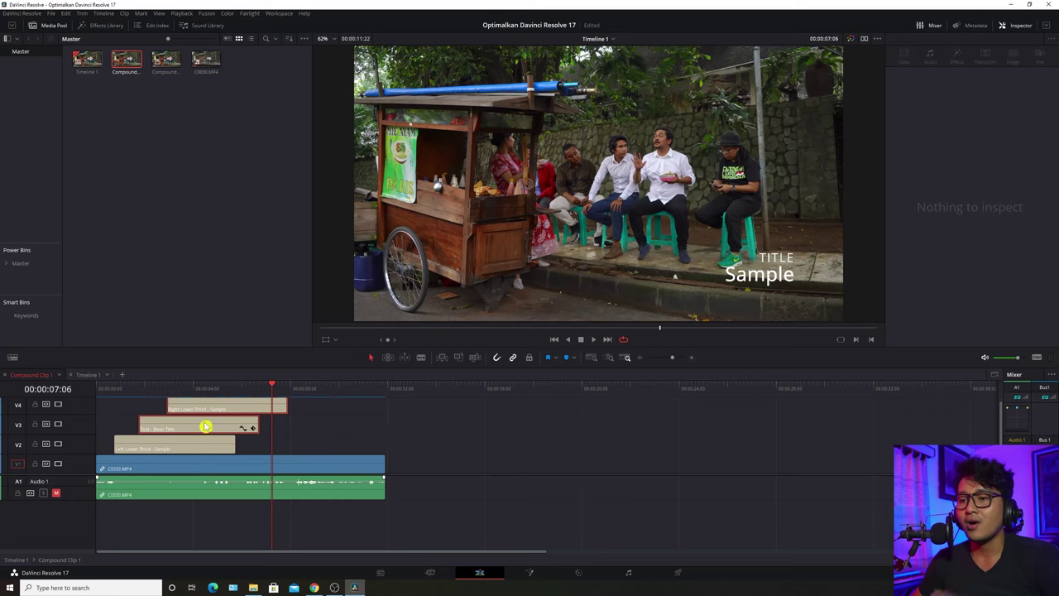
Set the Playback menu's Render Cache to None.
left_click(113, 390)
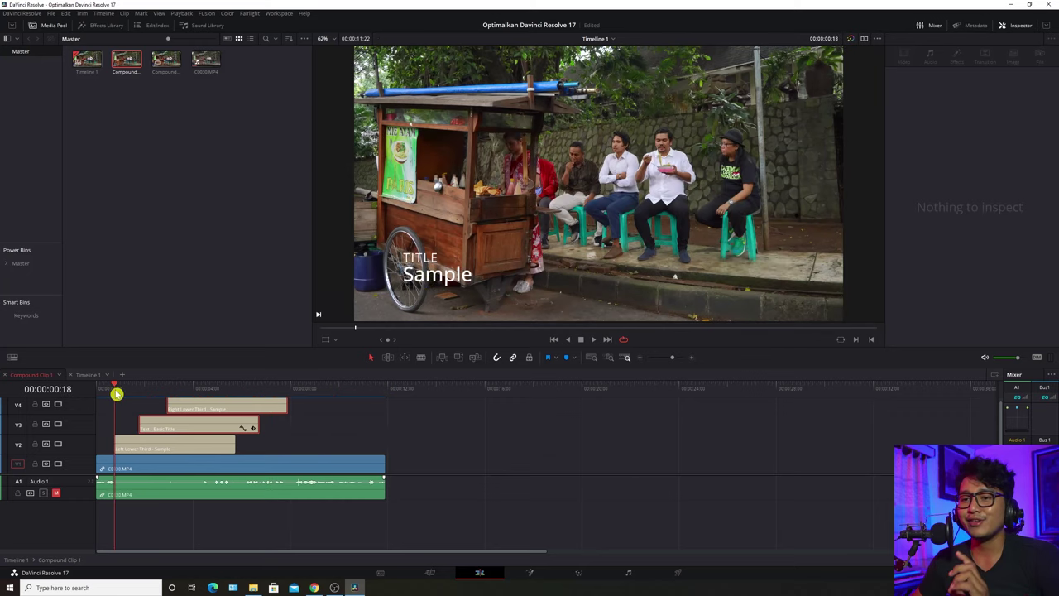
left_click(183, 18)
left_click(319, 45)
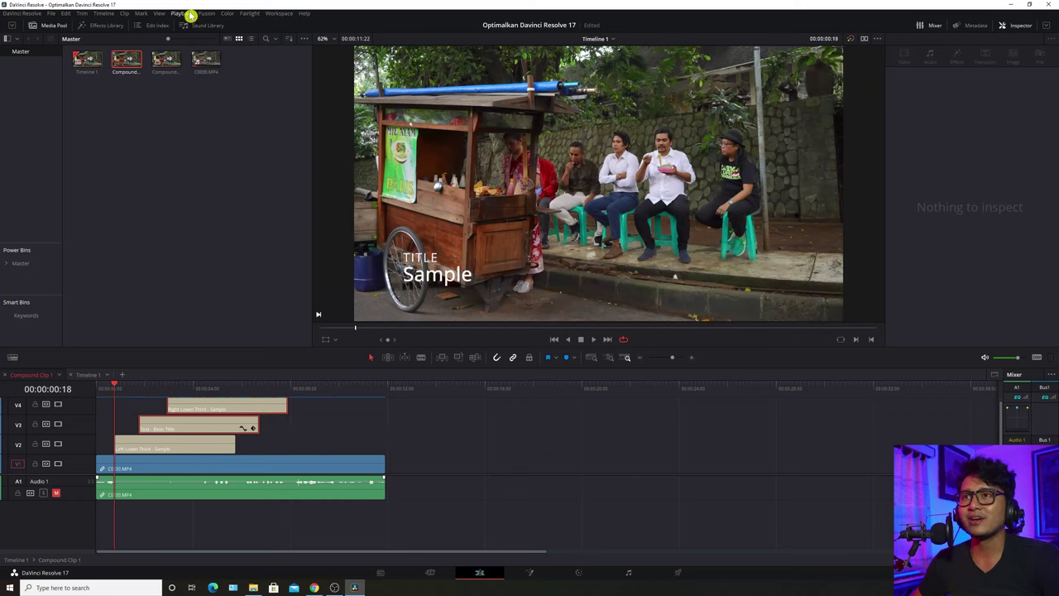
left_click(191, 15)
mouse_move(208, 55)
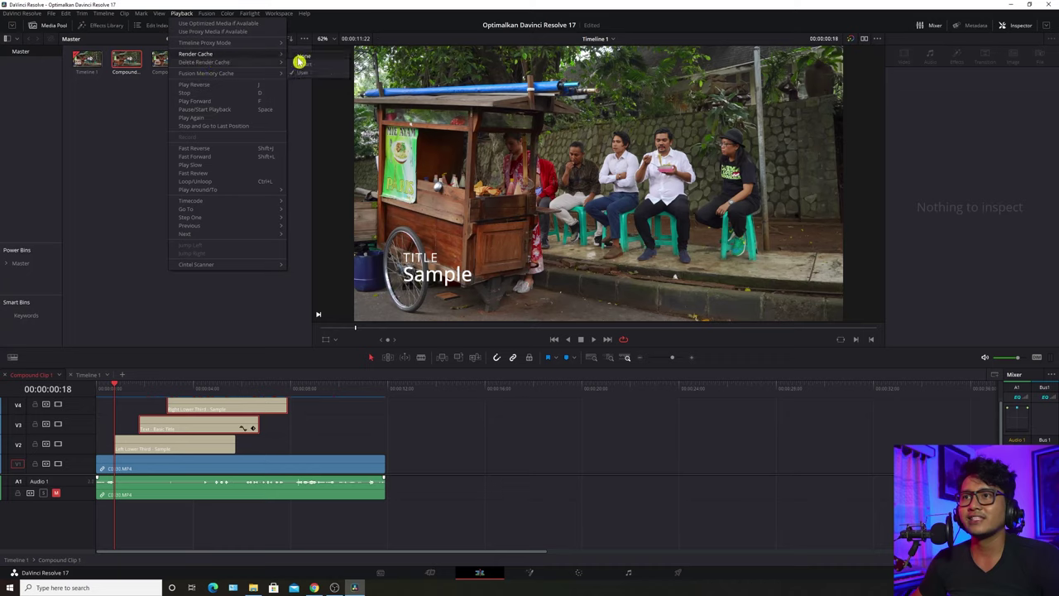
left_click(299, 61)
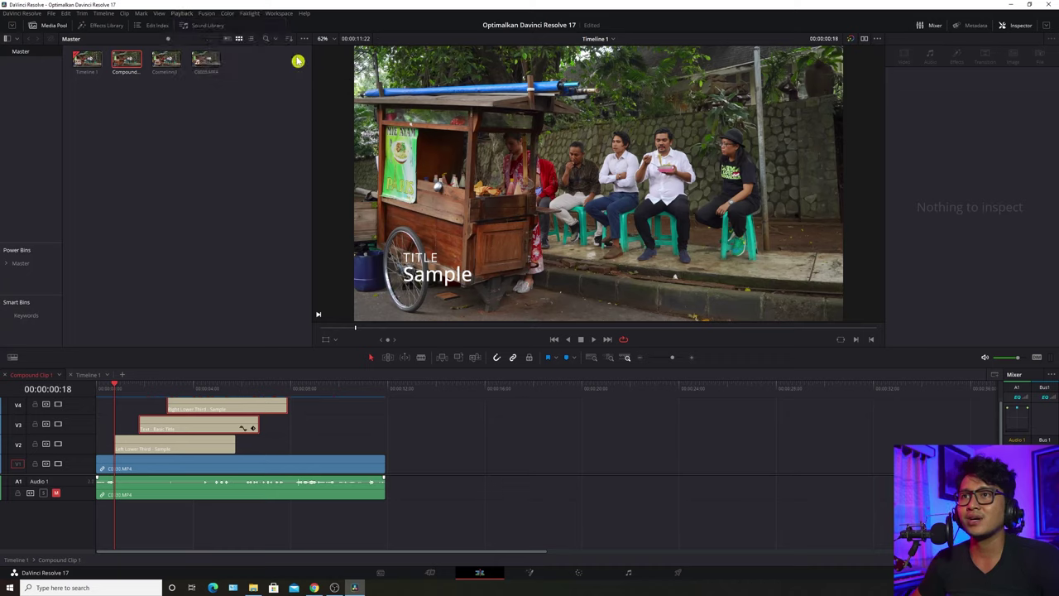
Turn Timeline Proxy Mode from Quarter Resolution to Off, then return to the timeline start.
left_click(181, 13)
mouse_move(212, 45)
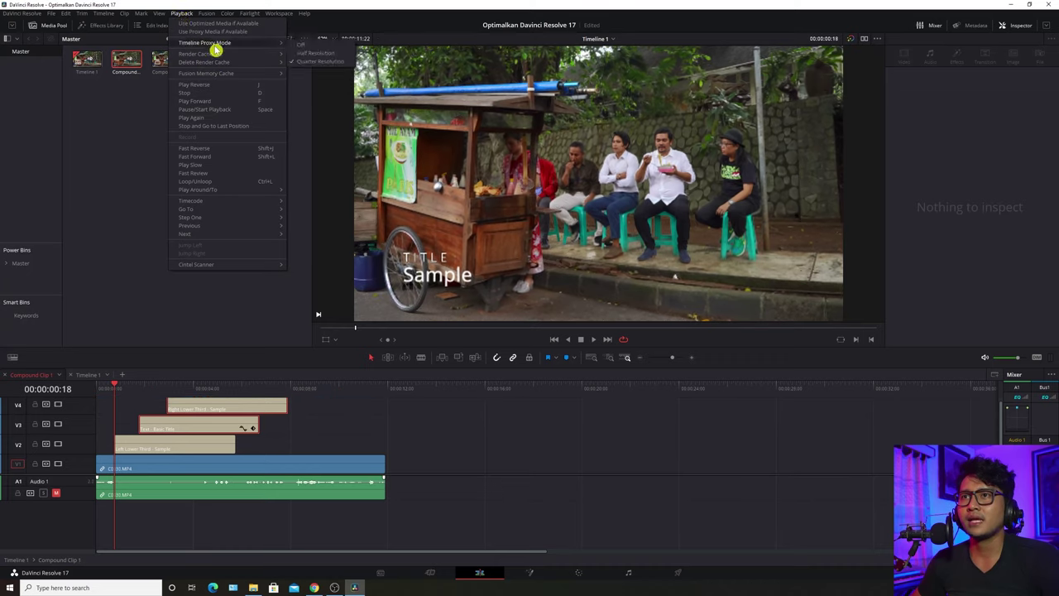
left_click(306, 46)
left_click(181, 14)
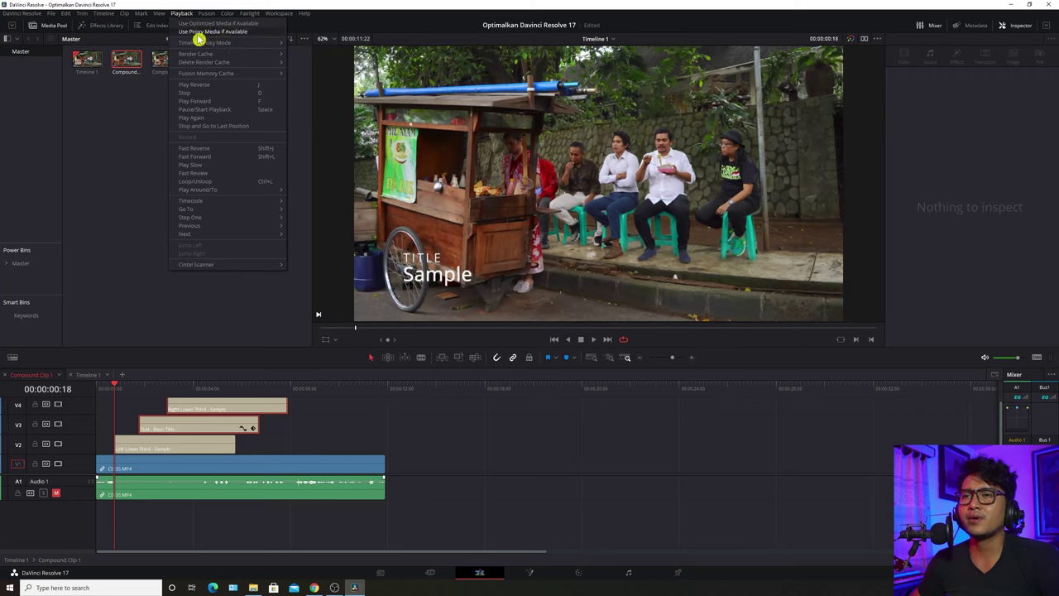
right_click(173, 471)
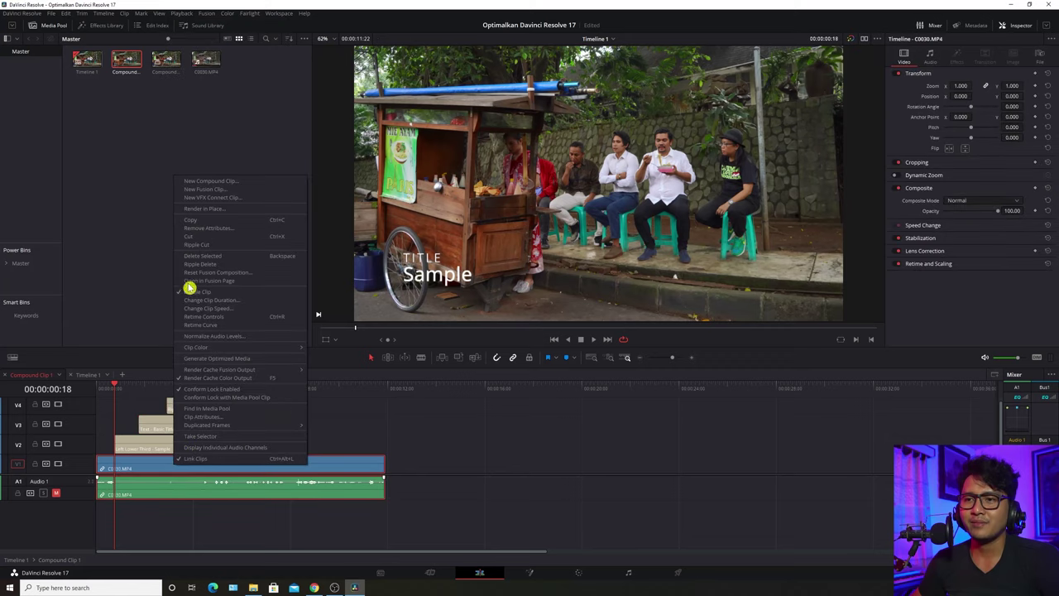
left_click(428, 440)
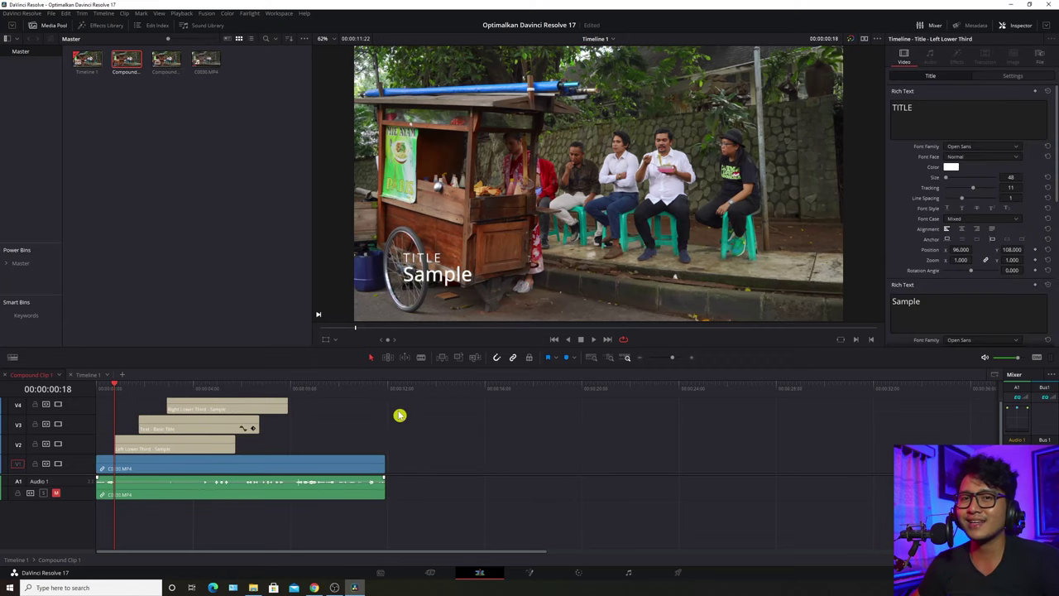
key("Home")
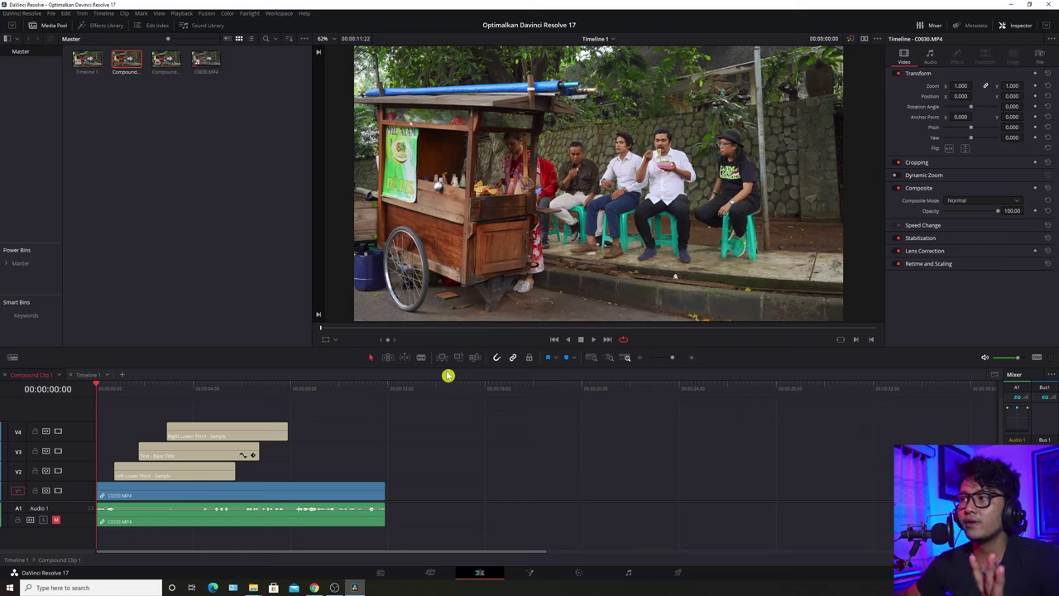
left_click(225, 503)
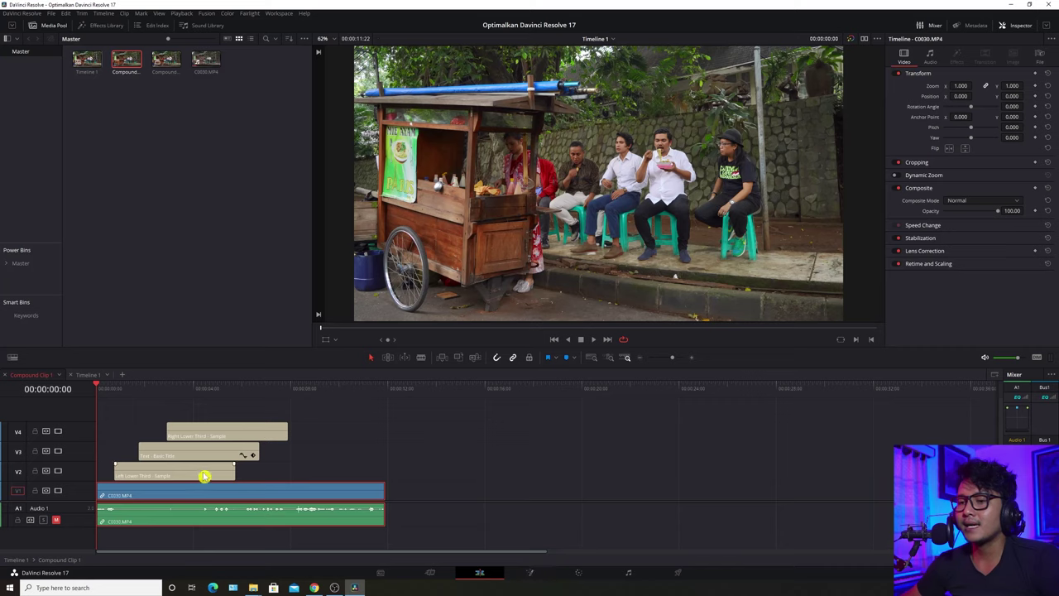
left_click(205, 475)
left_click(213, 453)
left_click(248, 433)
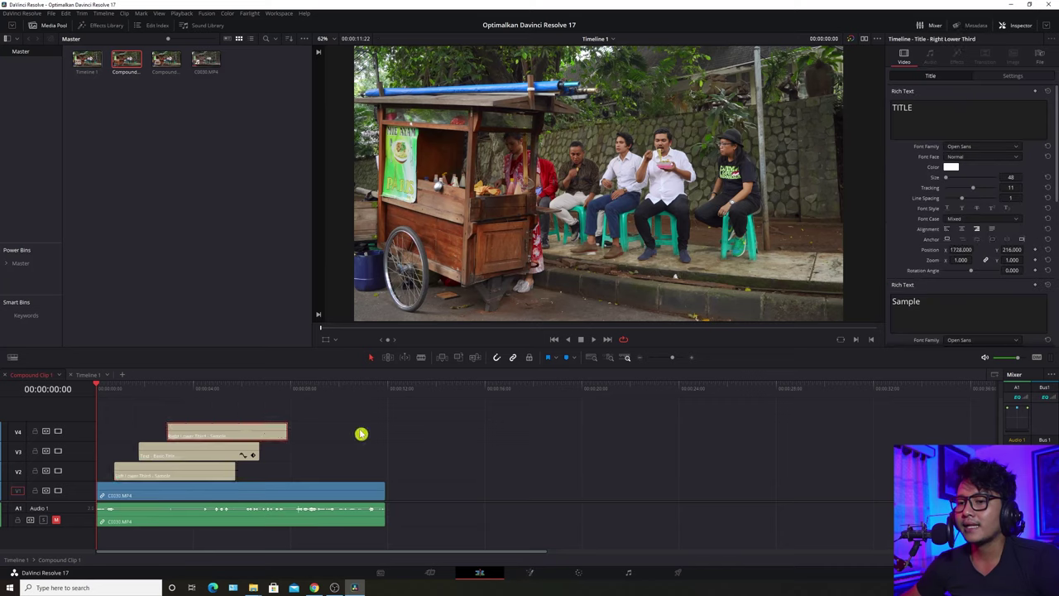
left_click(612, 463)
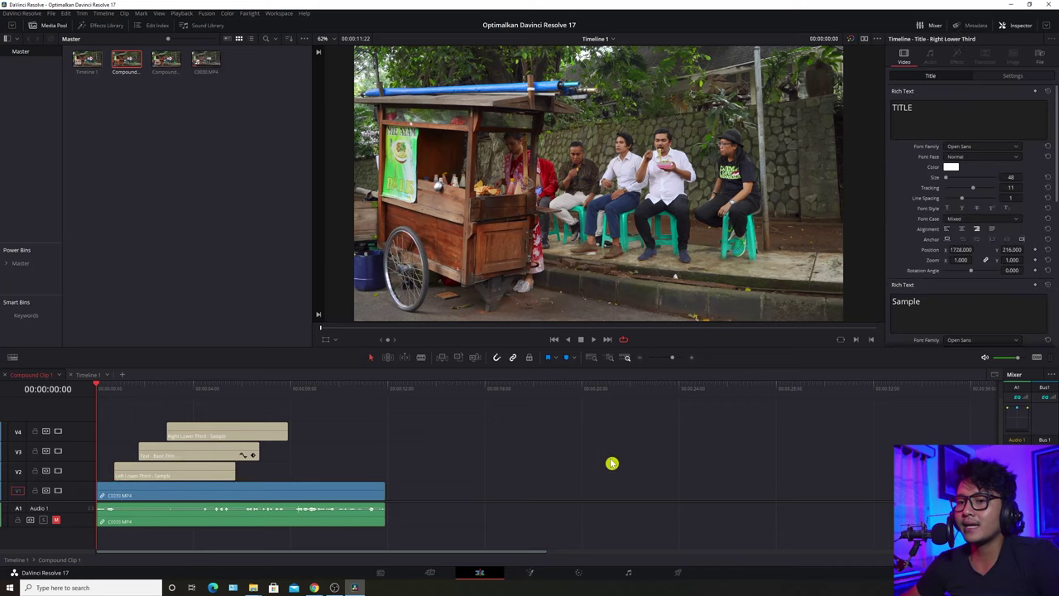
key("space")
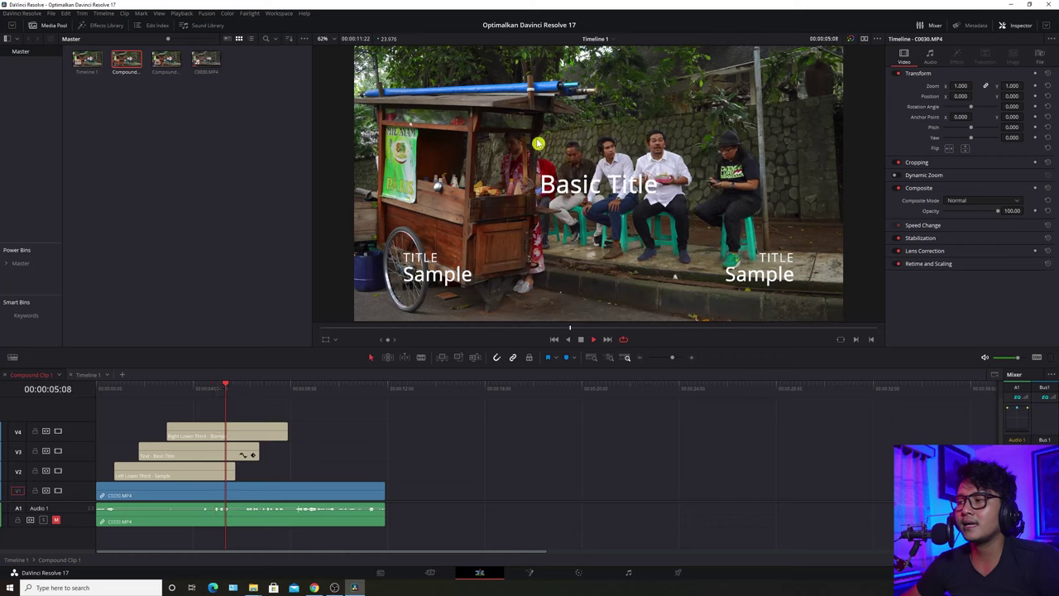
left_click(181, 427)
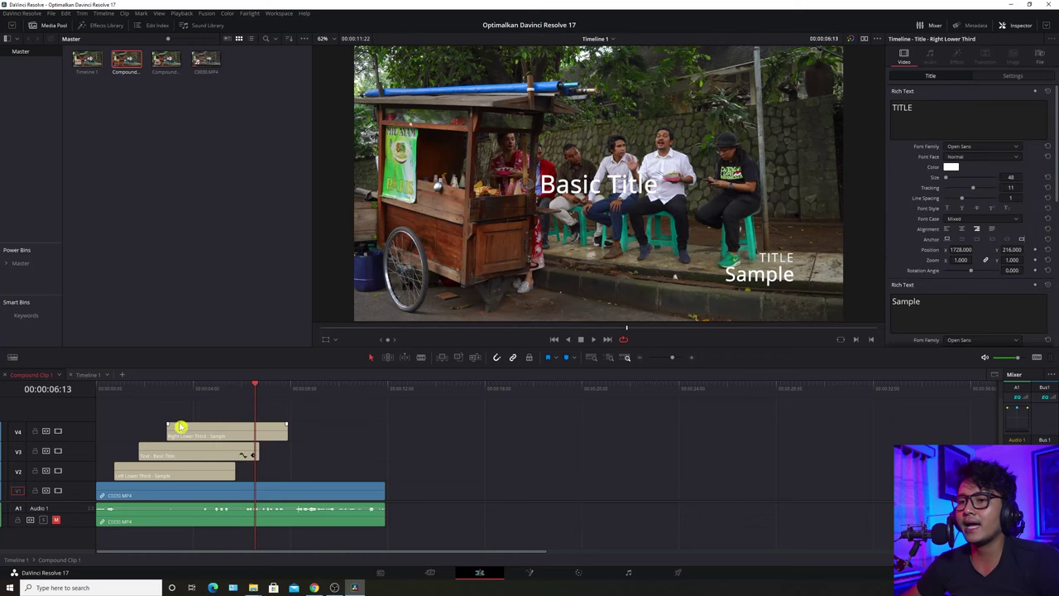
left_click(150, 388)
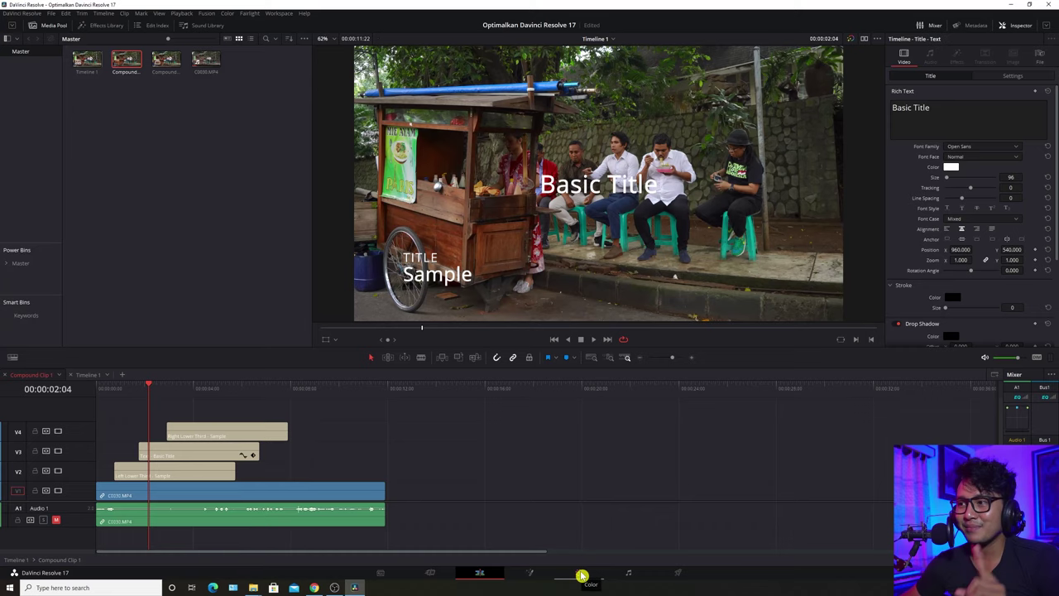
Play the timeline from the first frame on the Color page to test smoothness, then restore the panels.
left_click(582, 576)
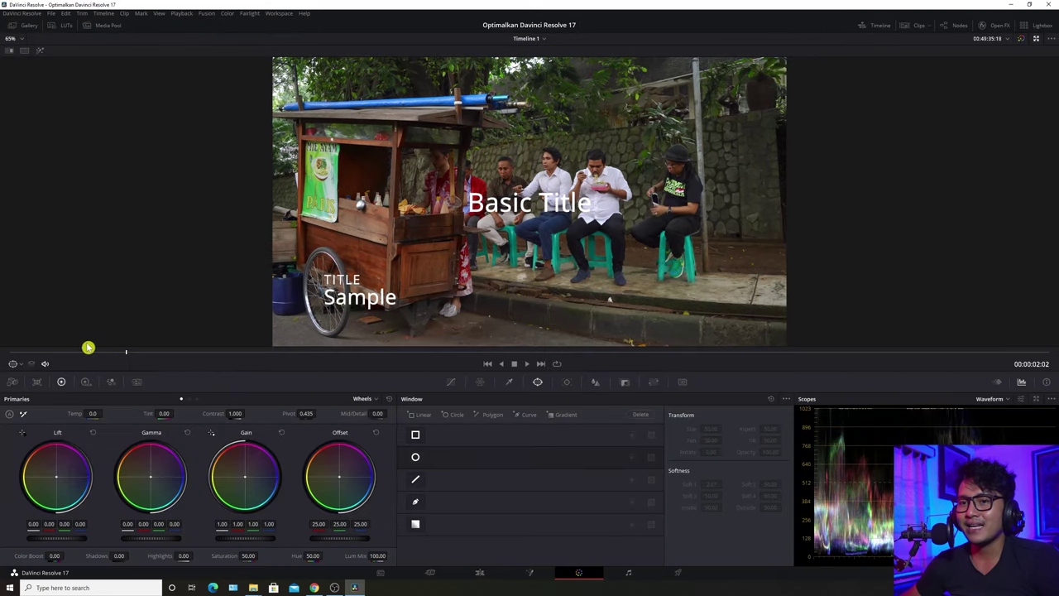
left_click(4, 354)
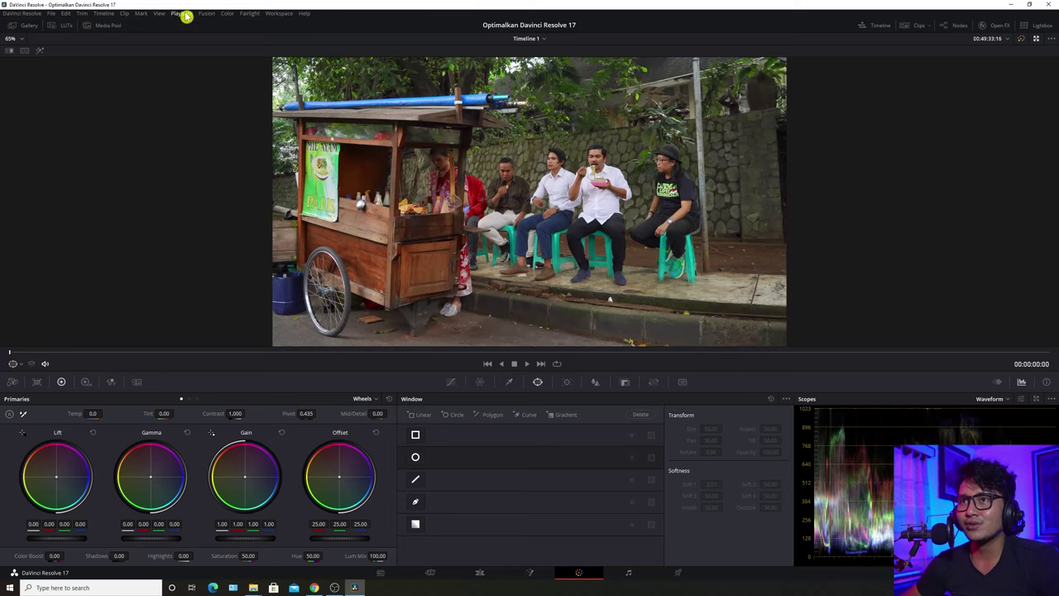
left_click(184, 14)
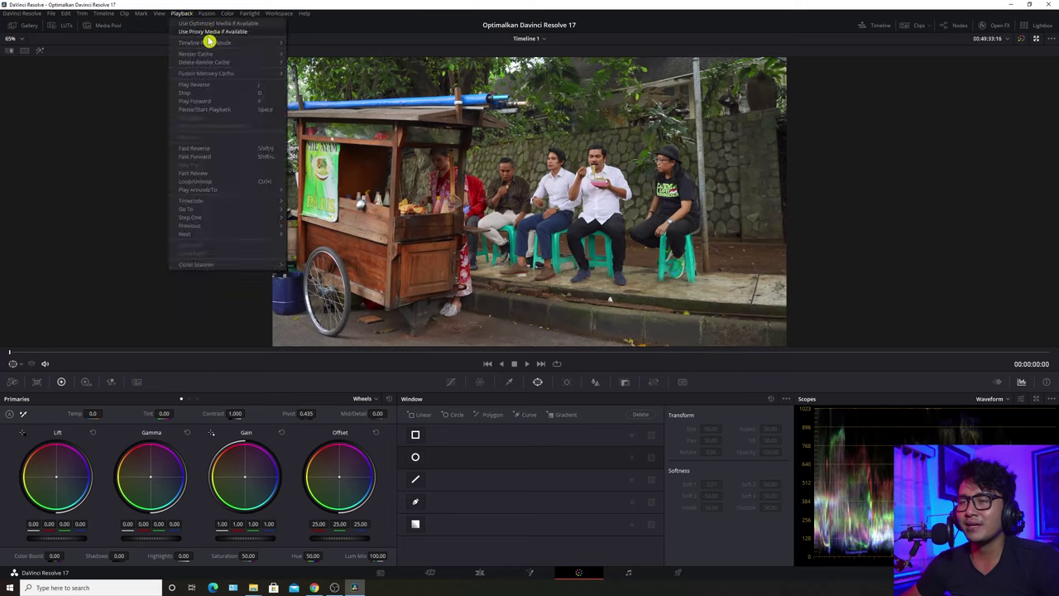
left_click(429, 8)
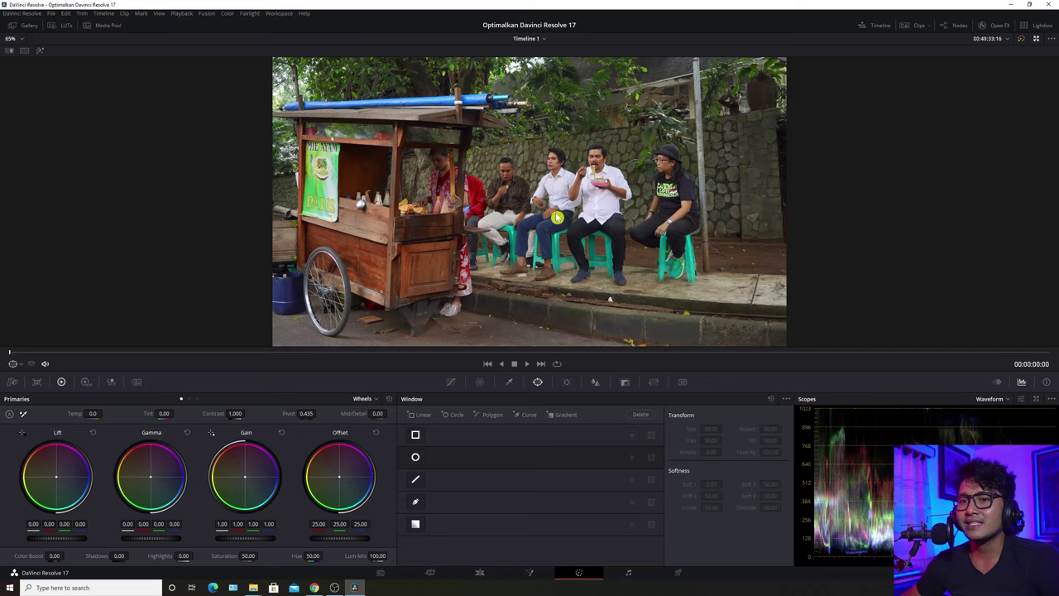
key("space")
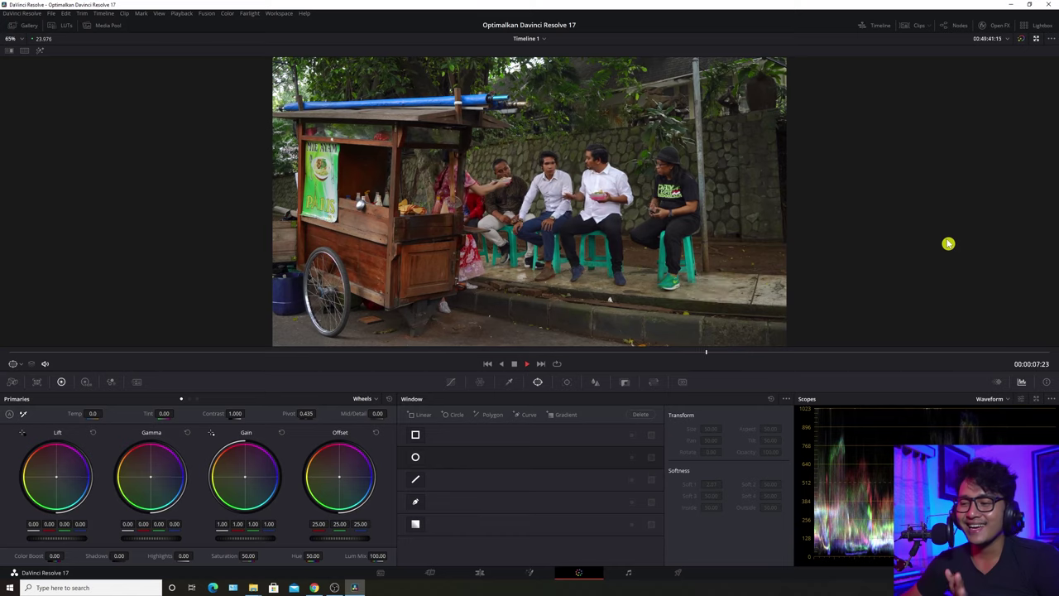
left_click(1037, 42)
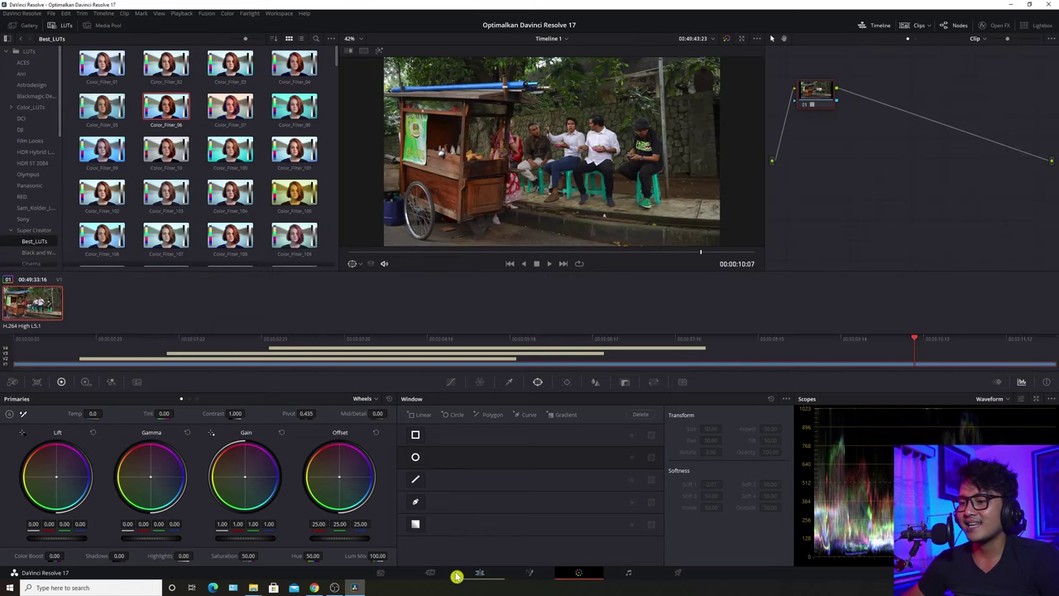
Pass through the Edit and Color pages to the Deliver page's QuickTime H.264 1920 x 1080 settings.
key("shift+4")
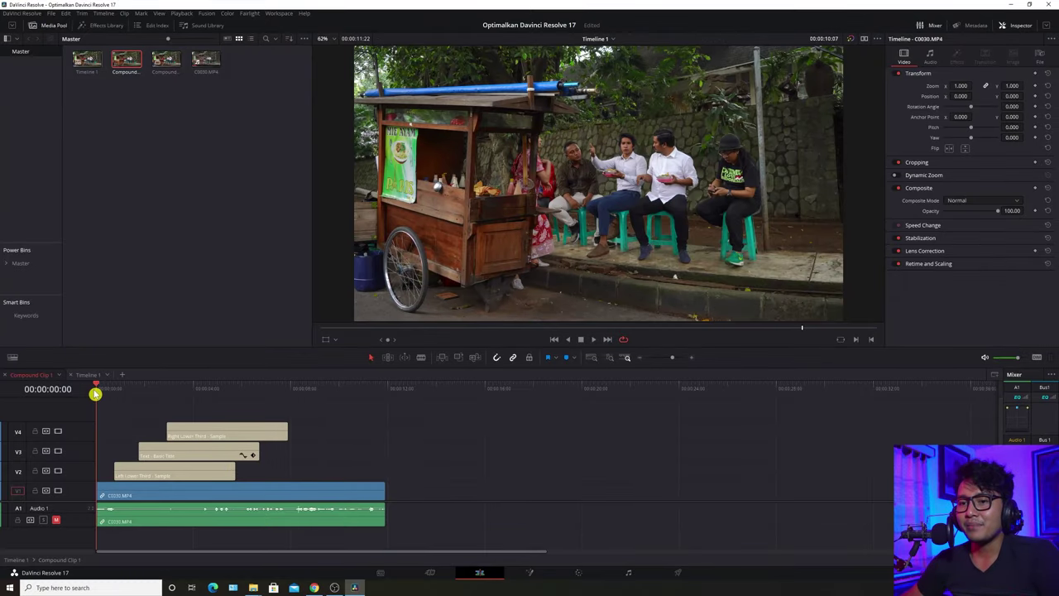
left_click(578, 572)
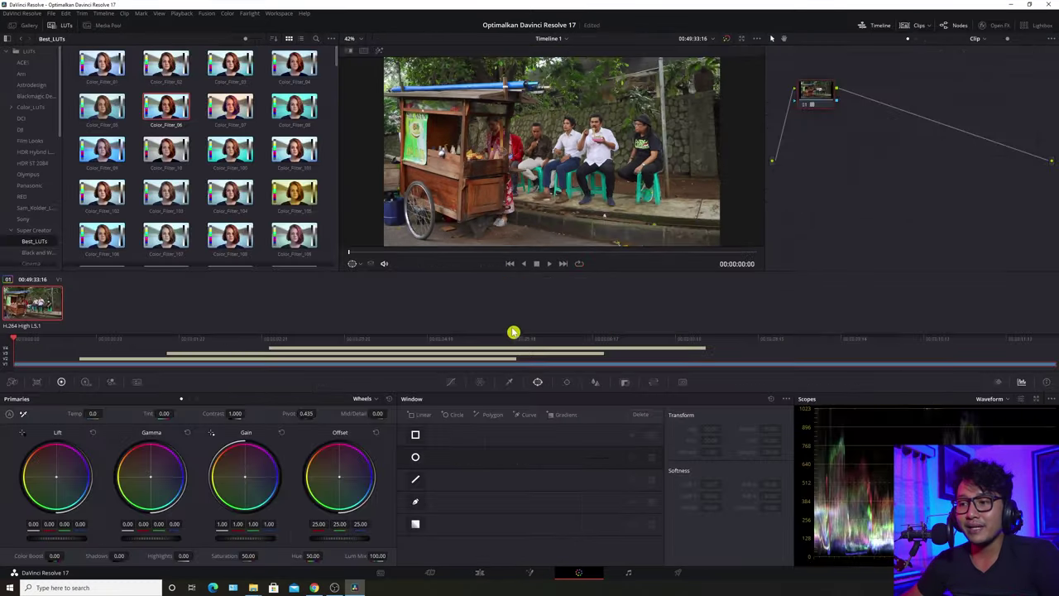
left_click(680, 573)
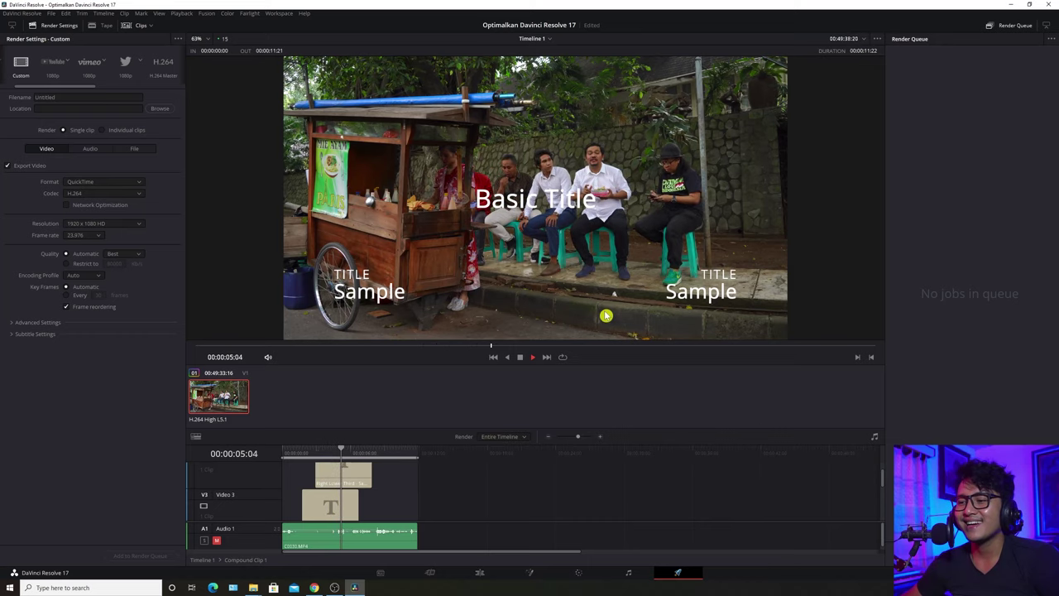
Play the C0030.MP4 clip on the Edit page to test playback smoothness.
left_click(483, 574)
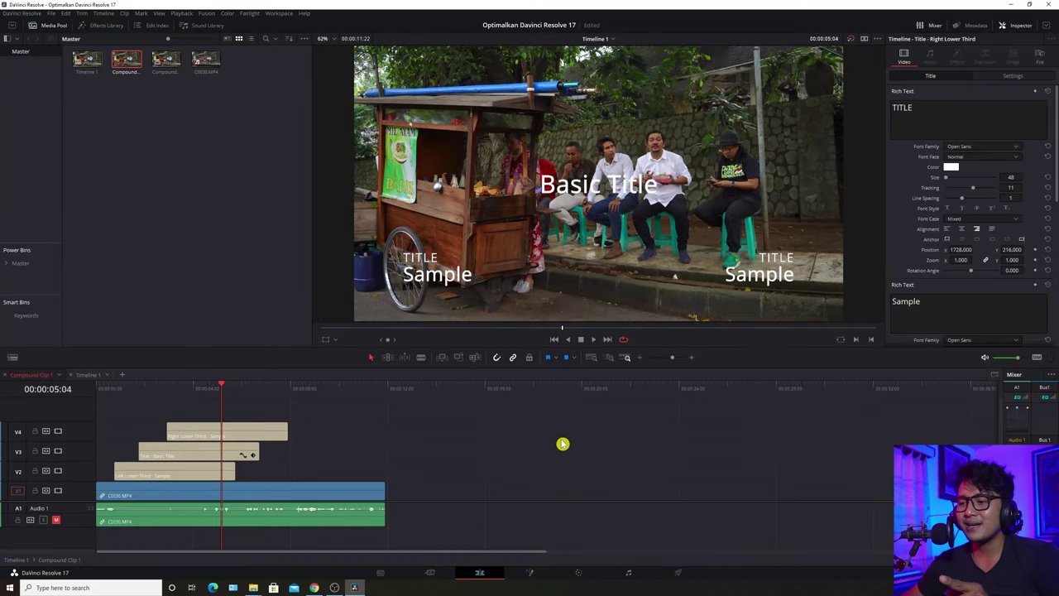
left_click(646, 477)
key("space")
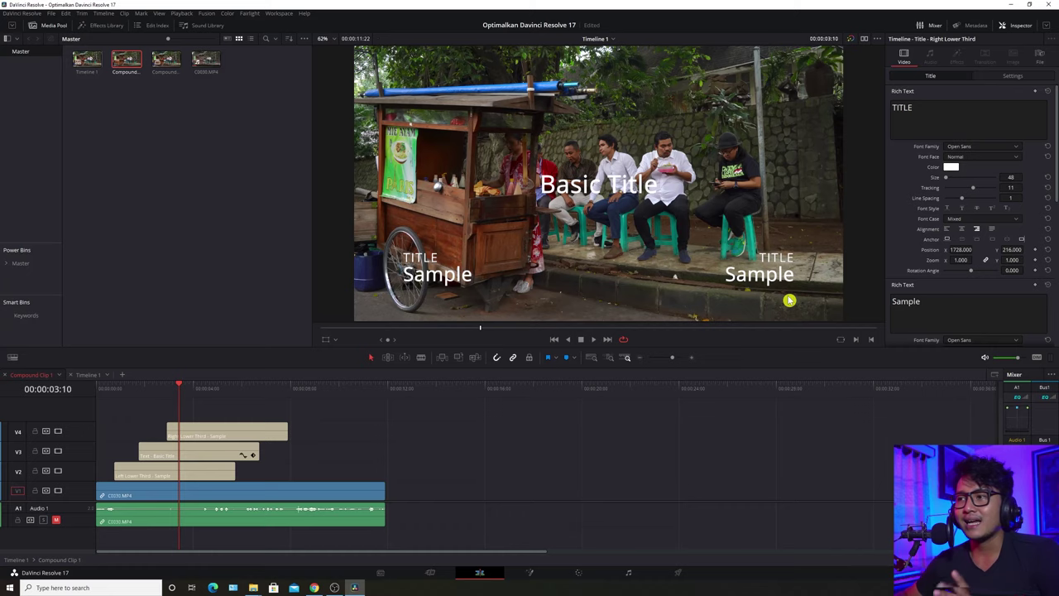
scroll(757, 220, "down", 2)
scroll(775, 209, "up", 1)
scroll(602, 216, "down", 1)
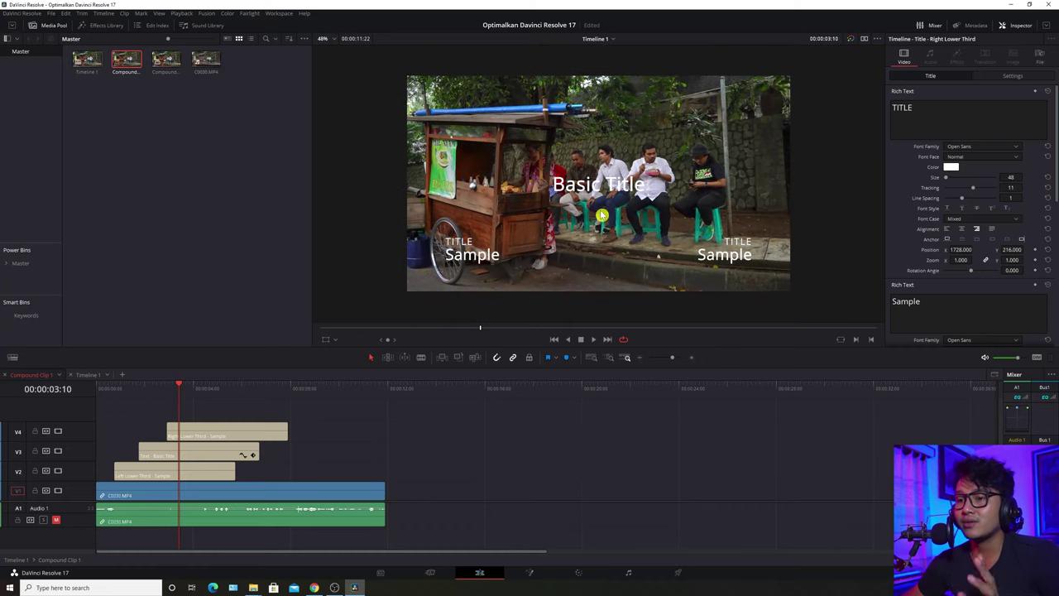
Briefly visit the Color page, then open Project Settings with Shift+9.
key("shift+6")
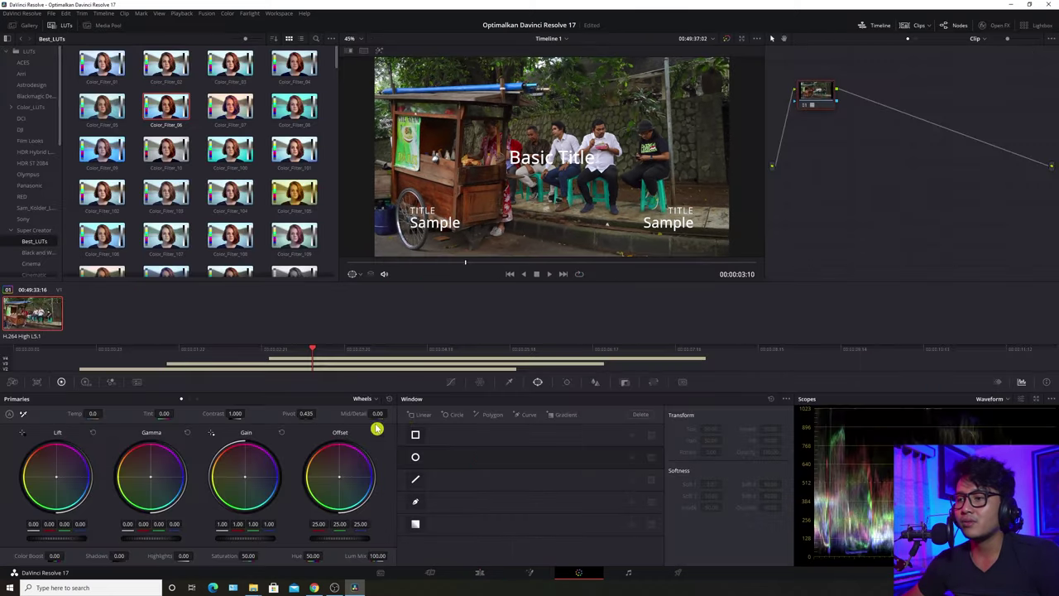
key("shift+4")
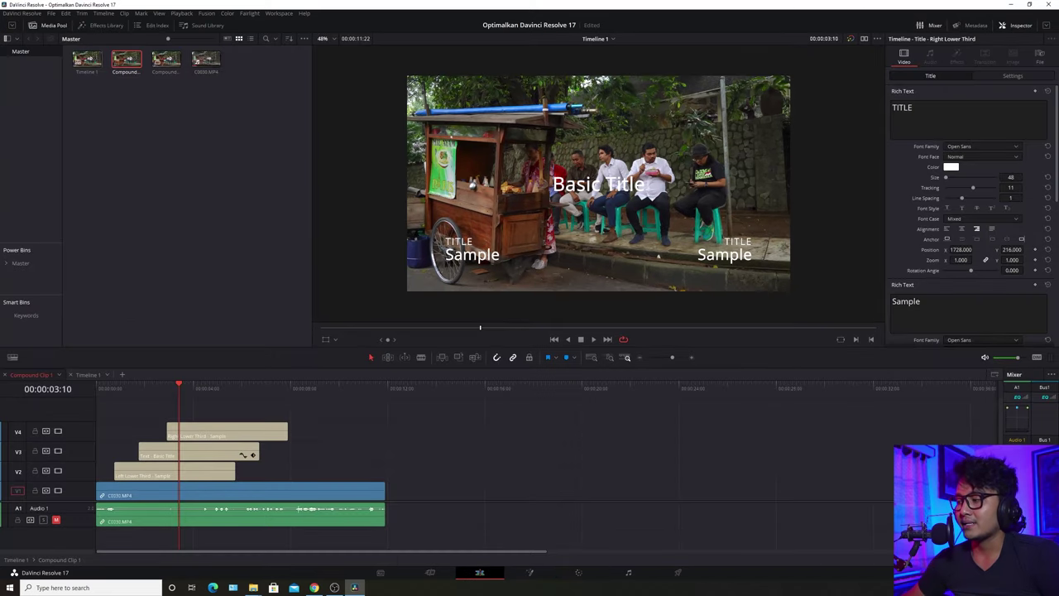
key("shift+9")
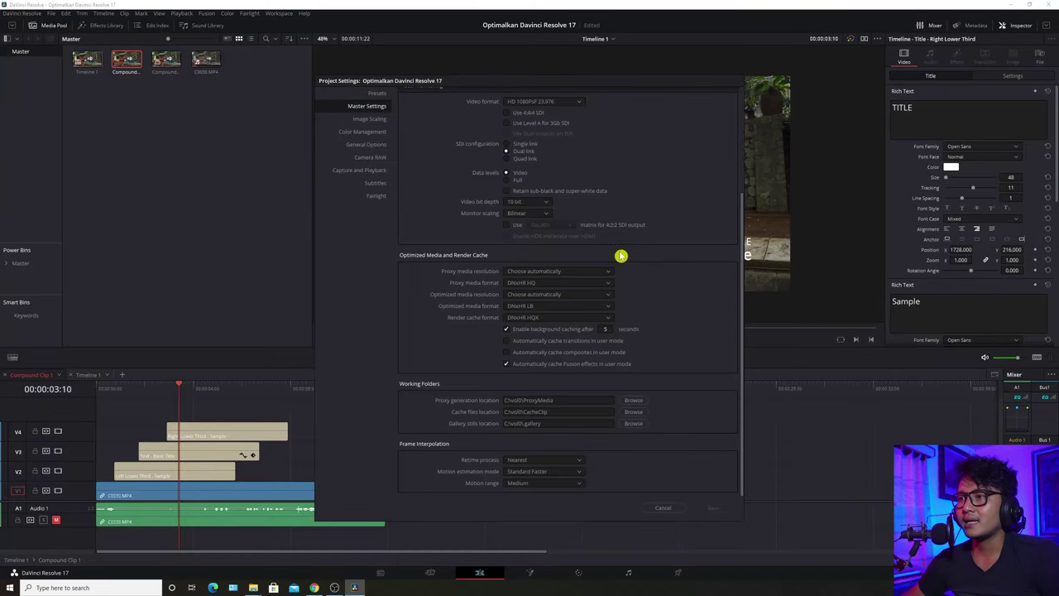
Set the Master Settings video monitoring format to HD 720p 24 and save.
scroll(620, 256, "up", 3)
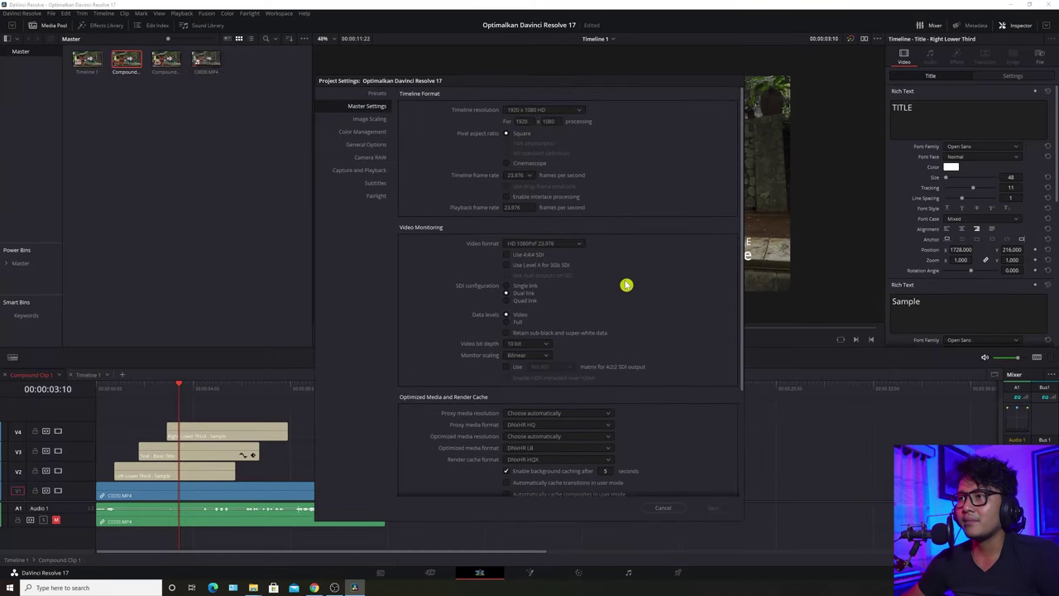
left_click(528, 244)
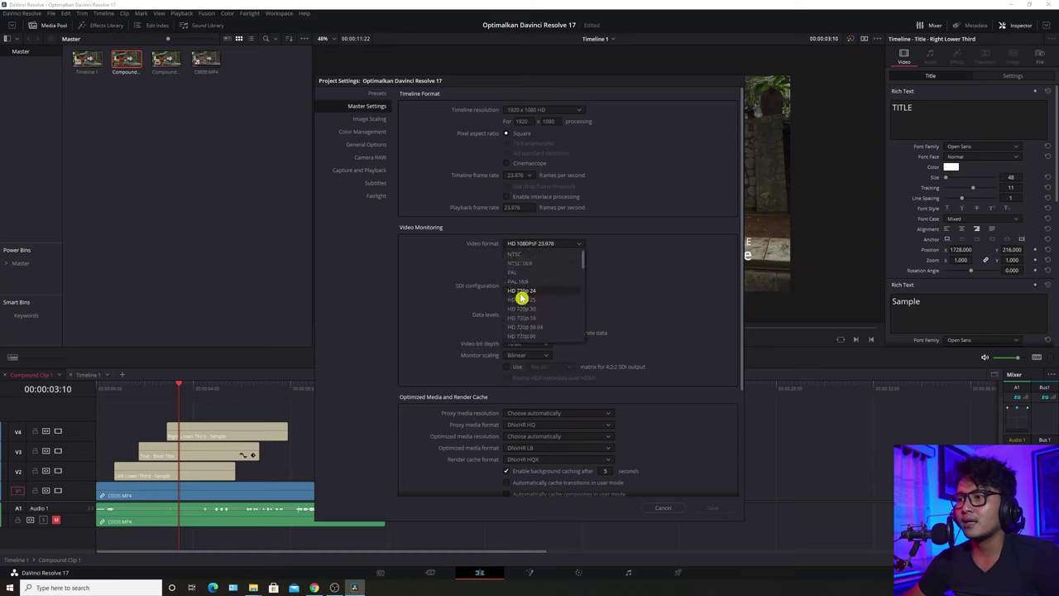
left_click(535, 297)
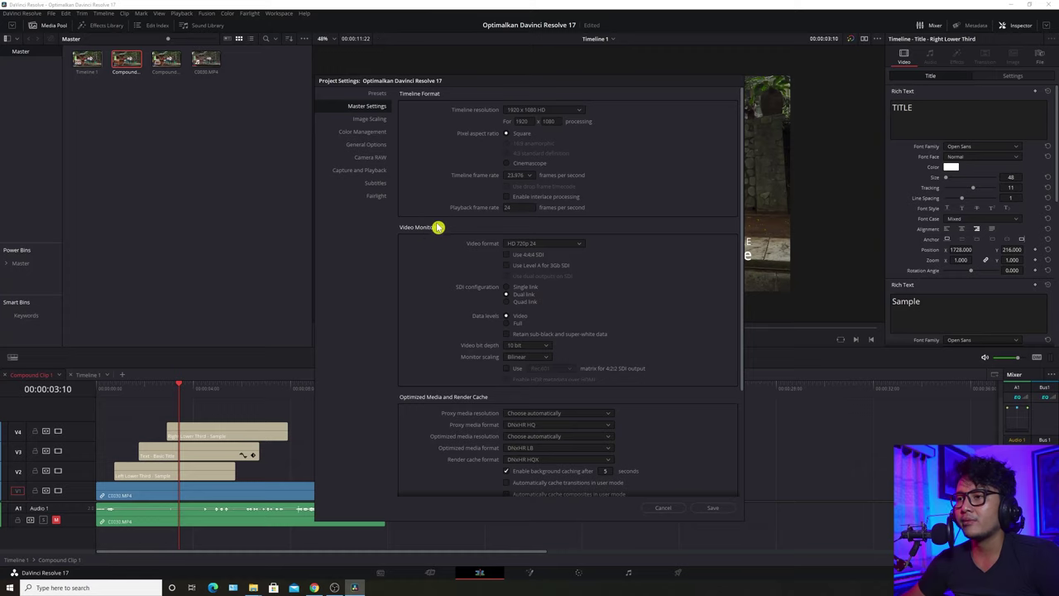
left_click(528, 245)
left_click(528, 244)
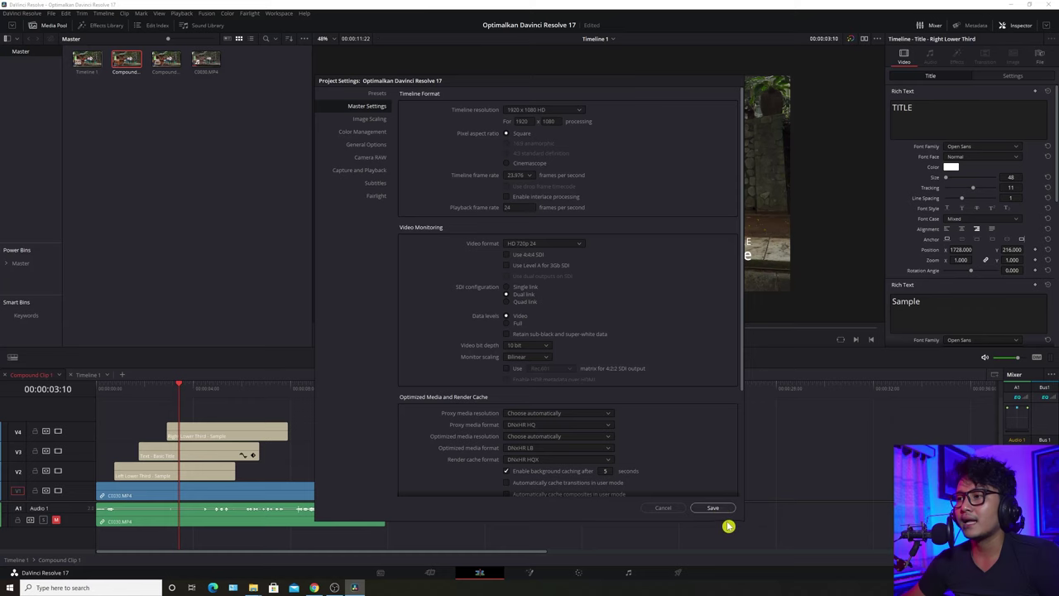
left_click(717, 508)
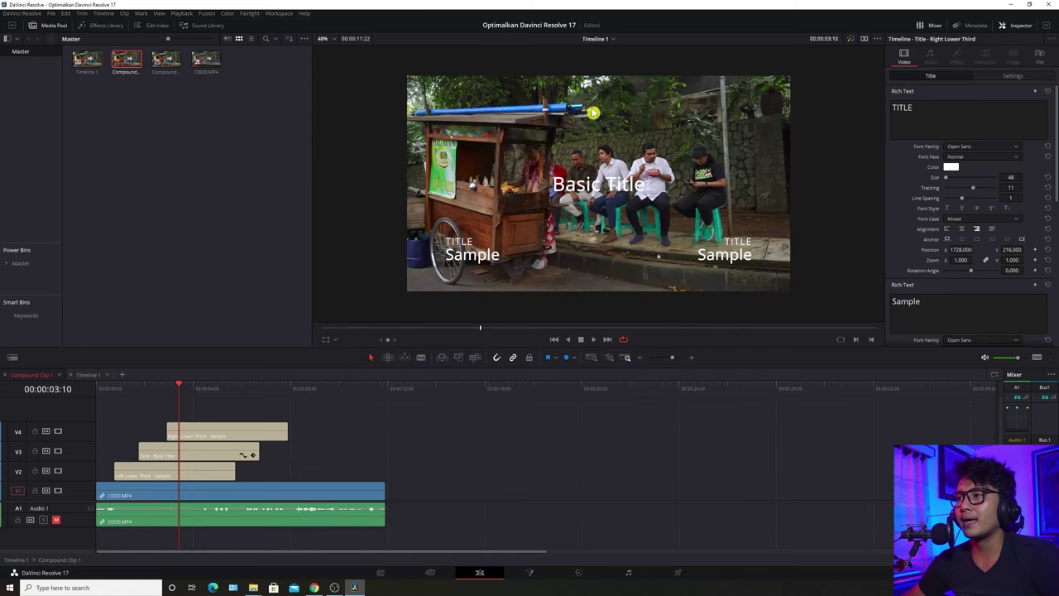
mouse_move(106, 390)
left_mouse_down()
mouse_move(116, 398)
mouse_move(96, 389)
left_mouse_up()
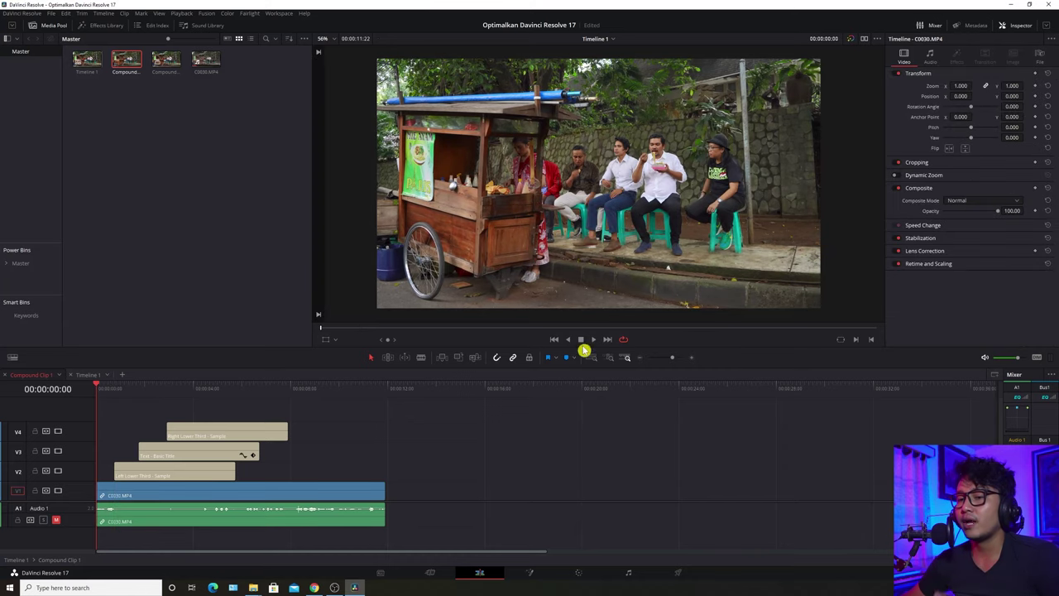
key("space")
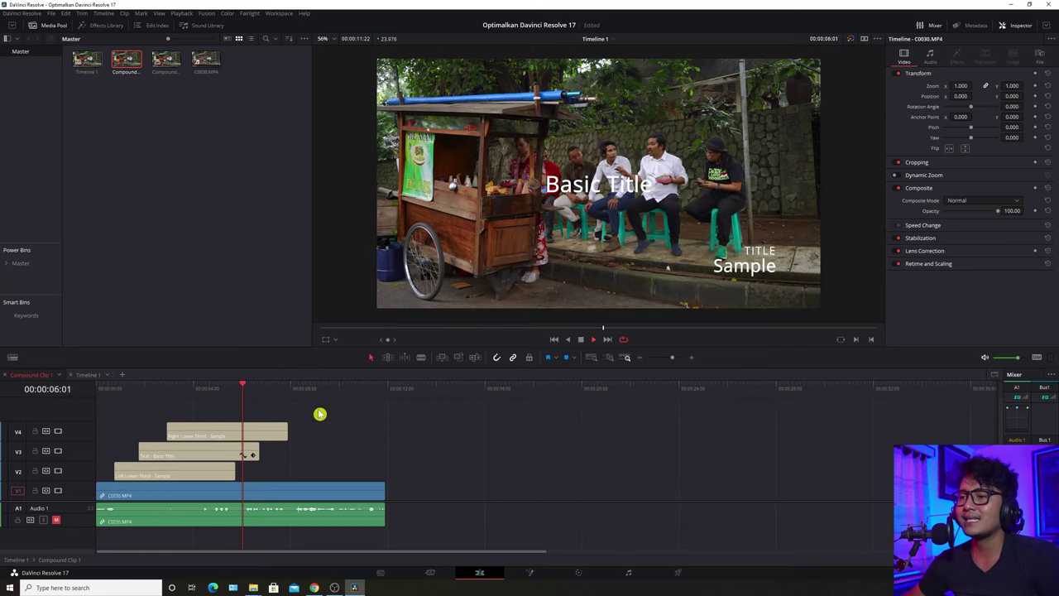
key("space")
key("Home")
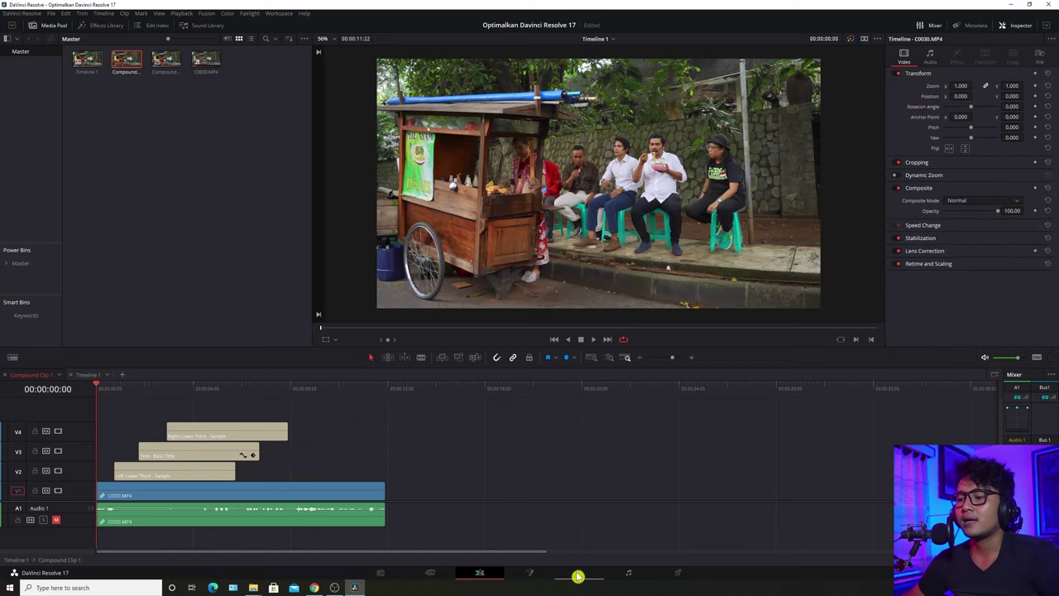
Switch to the Color page with Shift+6 to view Timeline 1's street-food clip.
key("shift+6")
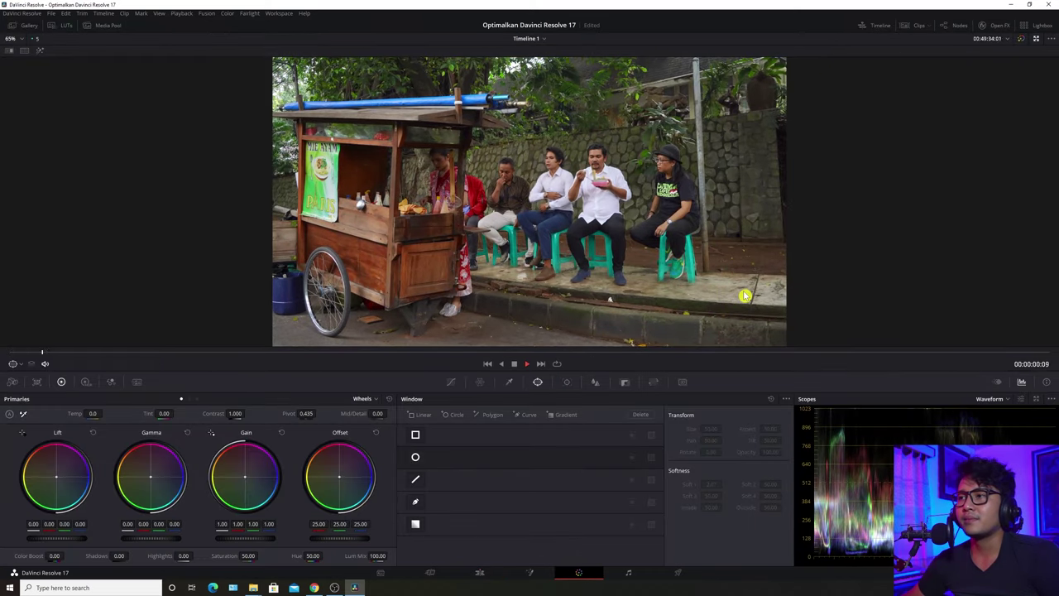